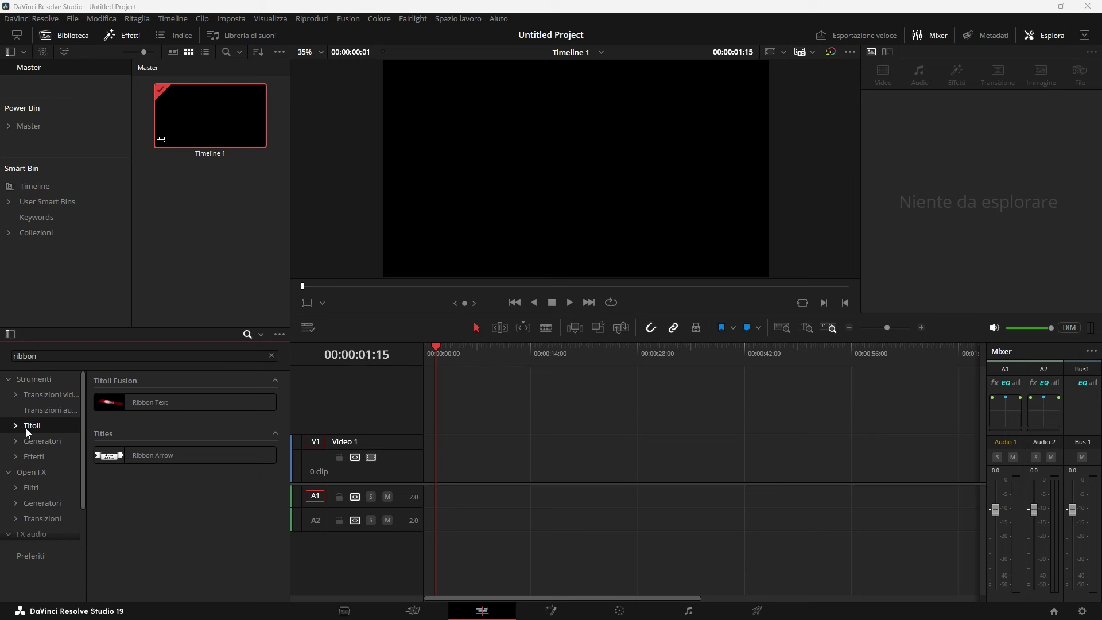
Add the Ribbon Text title to V1, preview it, and select SAMPLE for replacement with CIAO
double_click(150, 404)
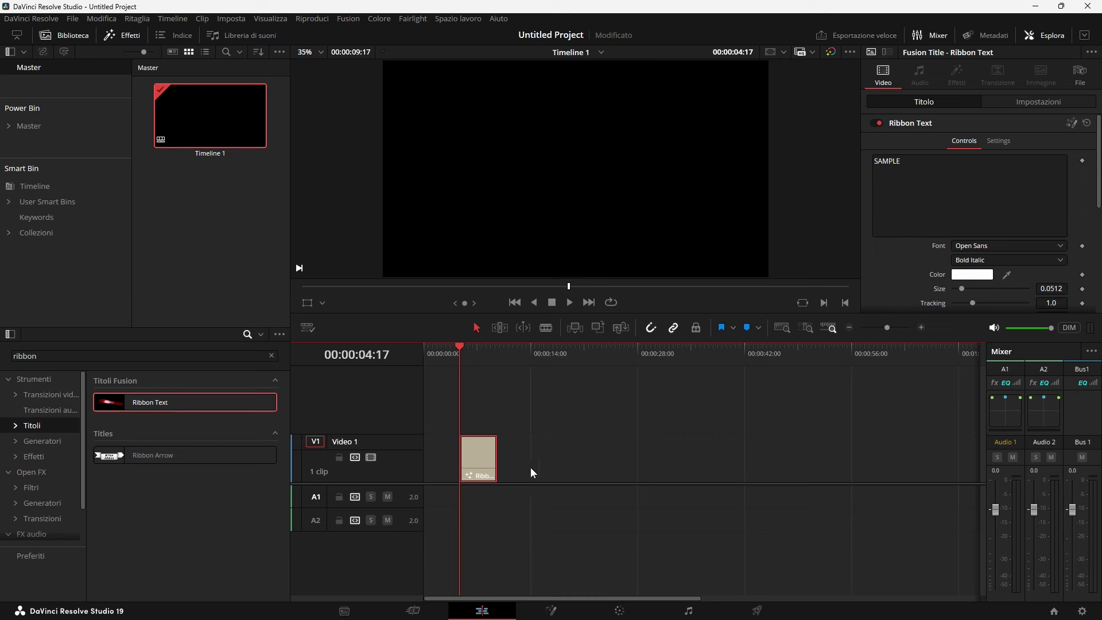
key(space)
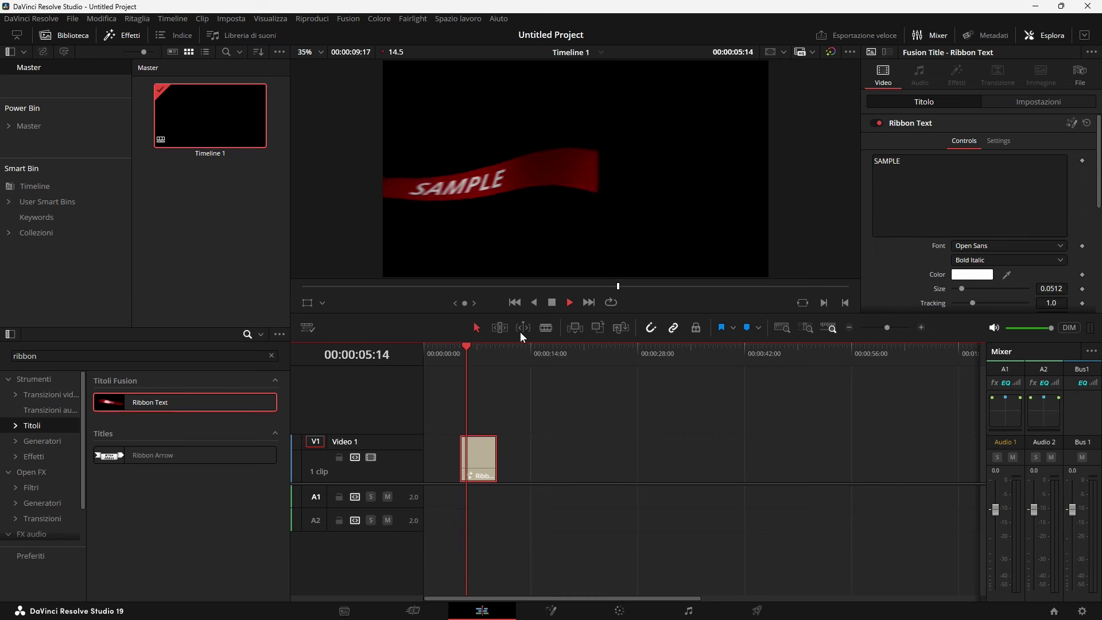
key(space)
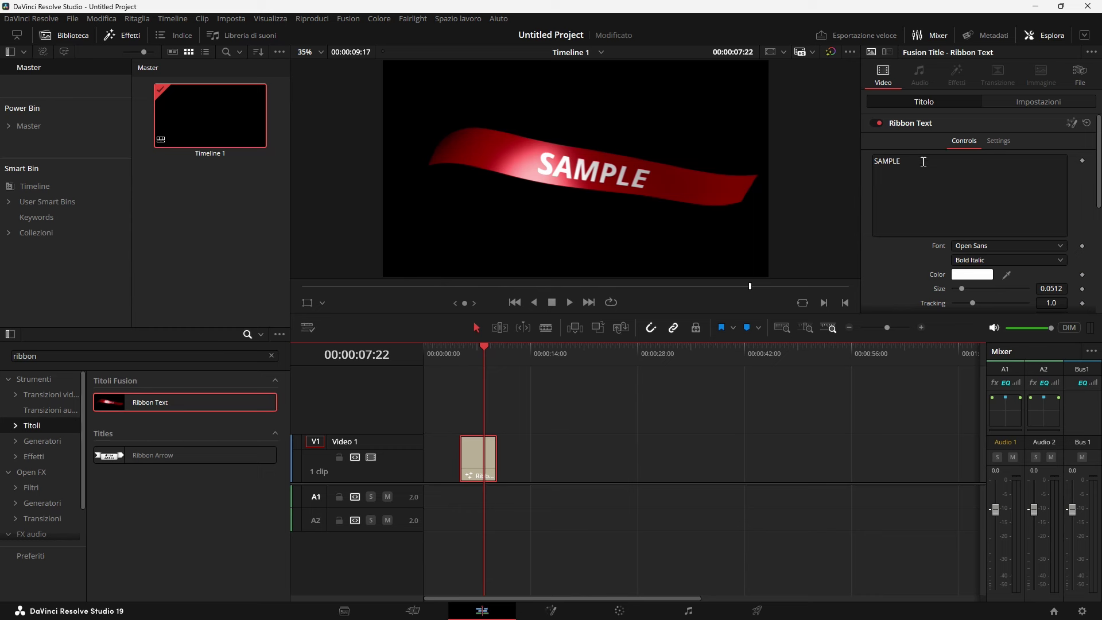
drag(922, 157, 828, 159)
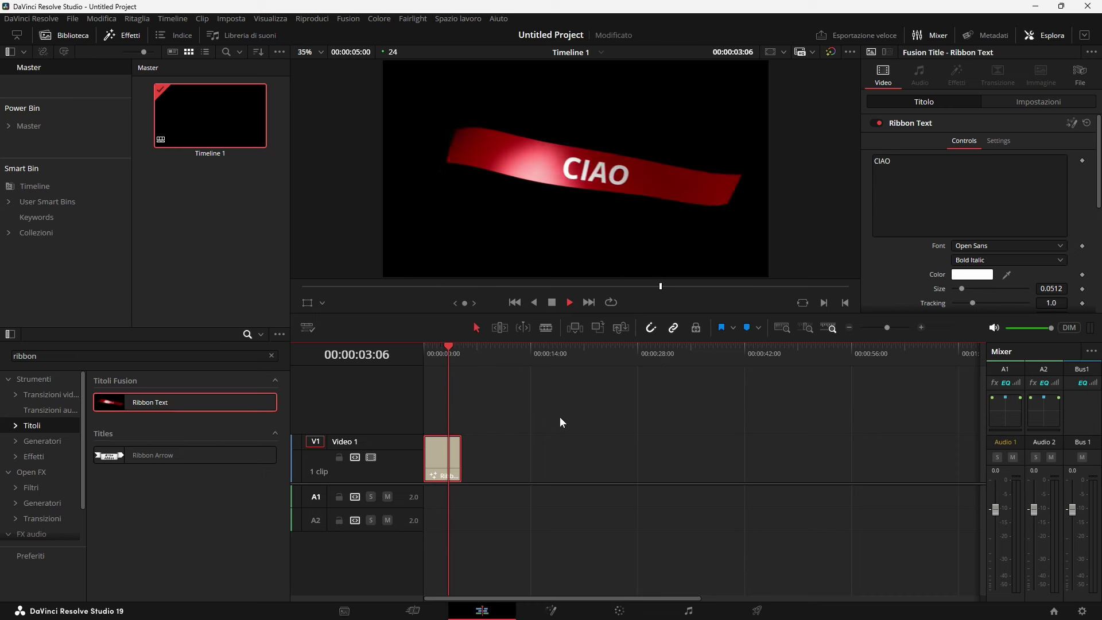
Expand the Inspector to full height and play back the CIAO ribbon animation
click(432, 350)
drag(432, 355, 432, 349)
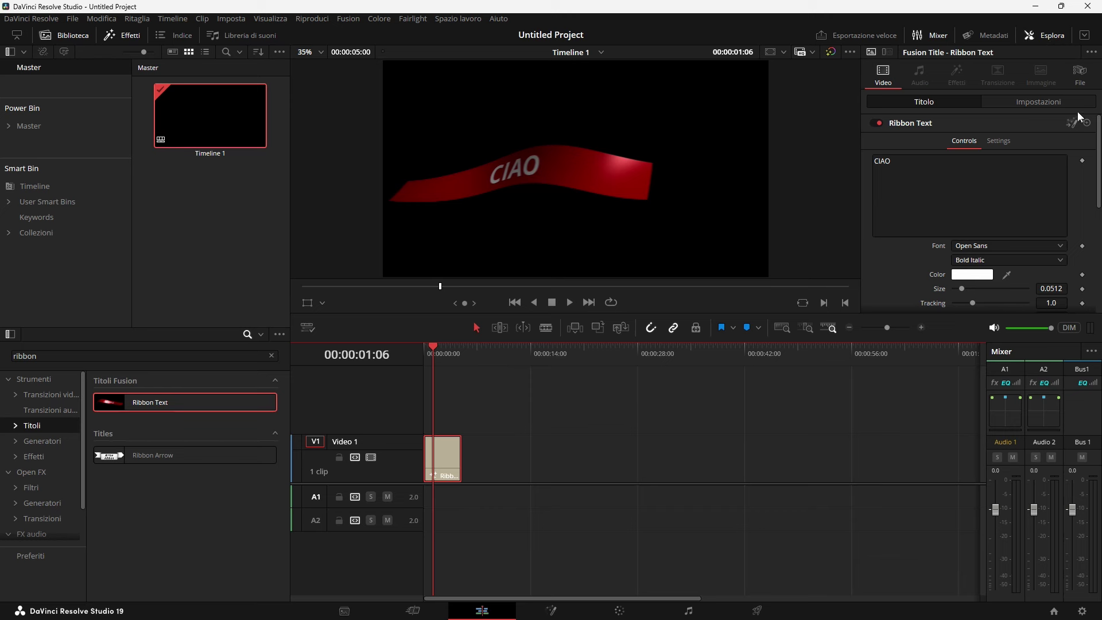
click(1083, 37)
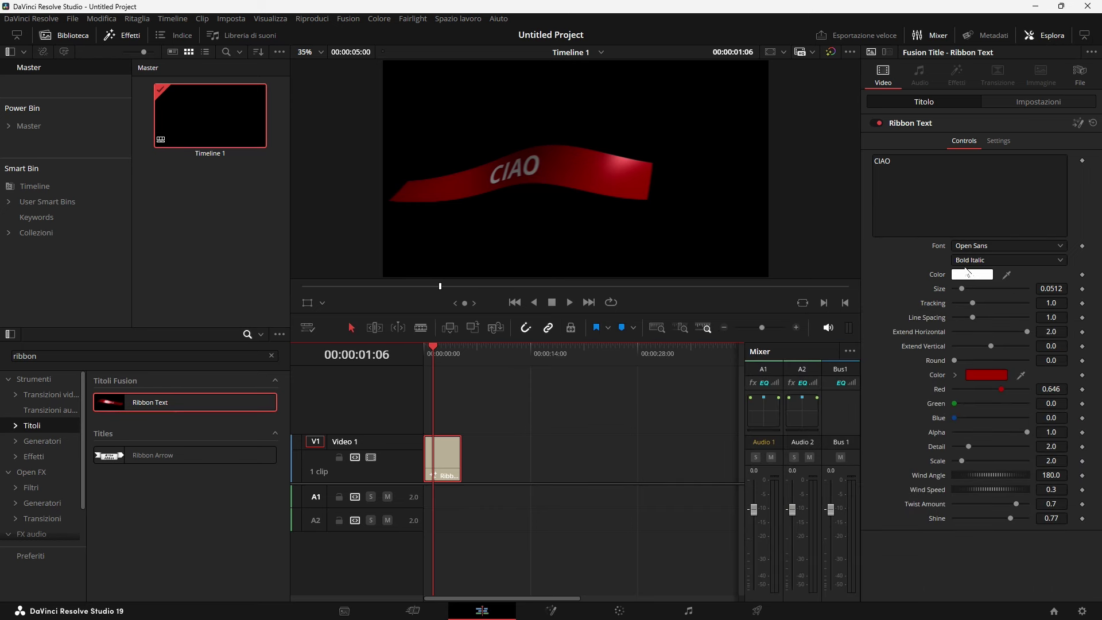
click(442, 351)
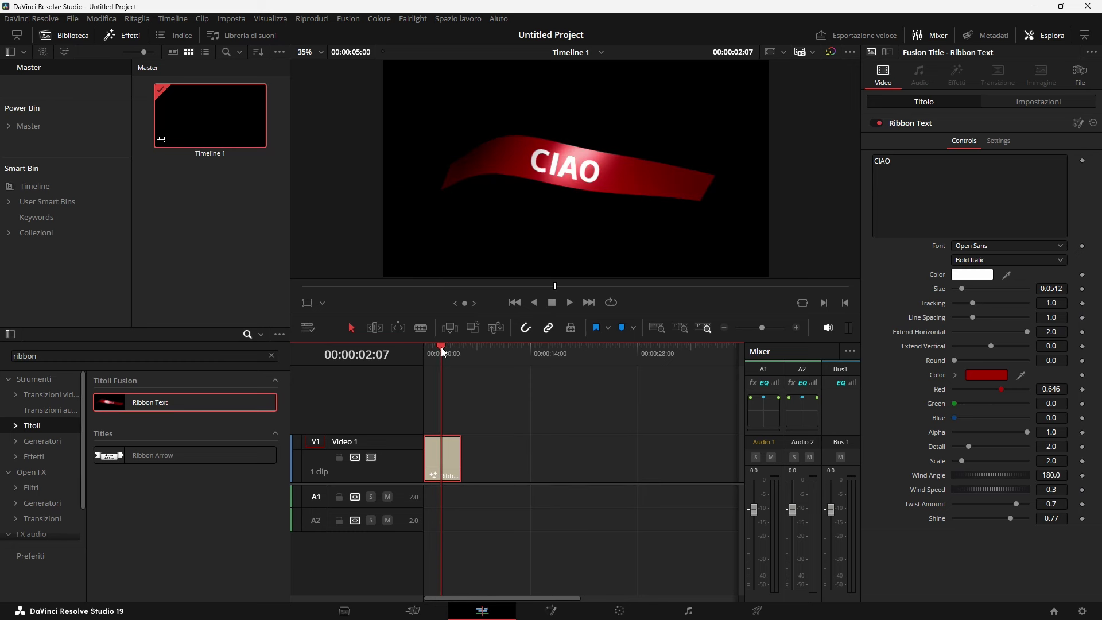
key(space)
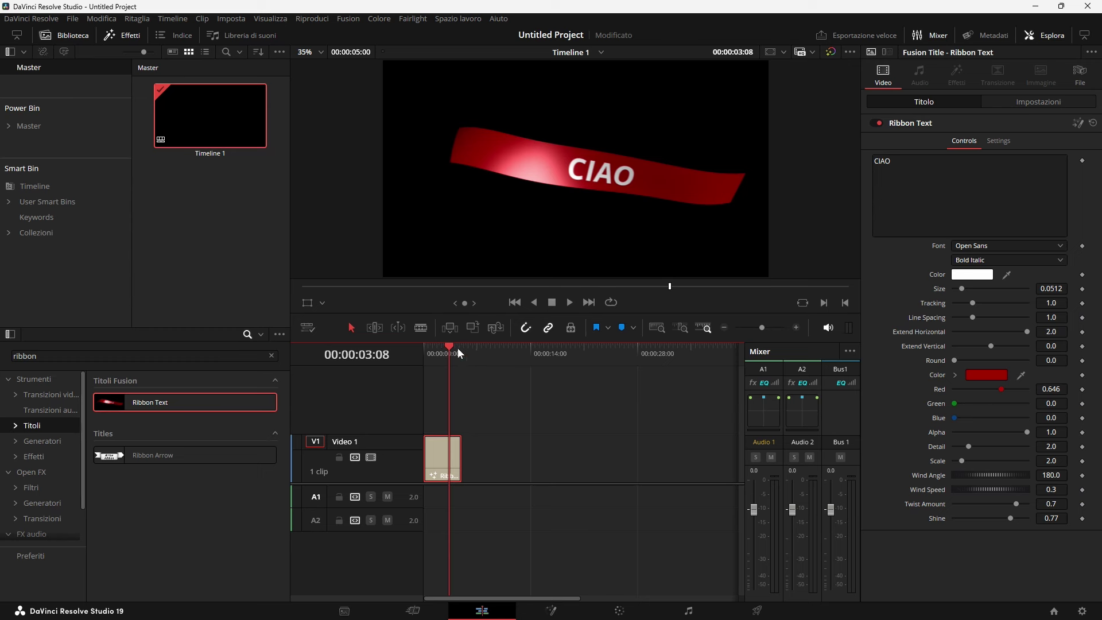
drag(457, 347, 411, 347)
key(space)
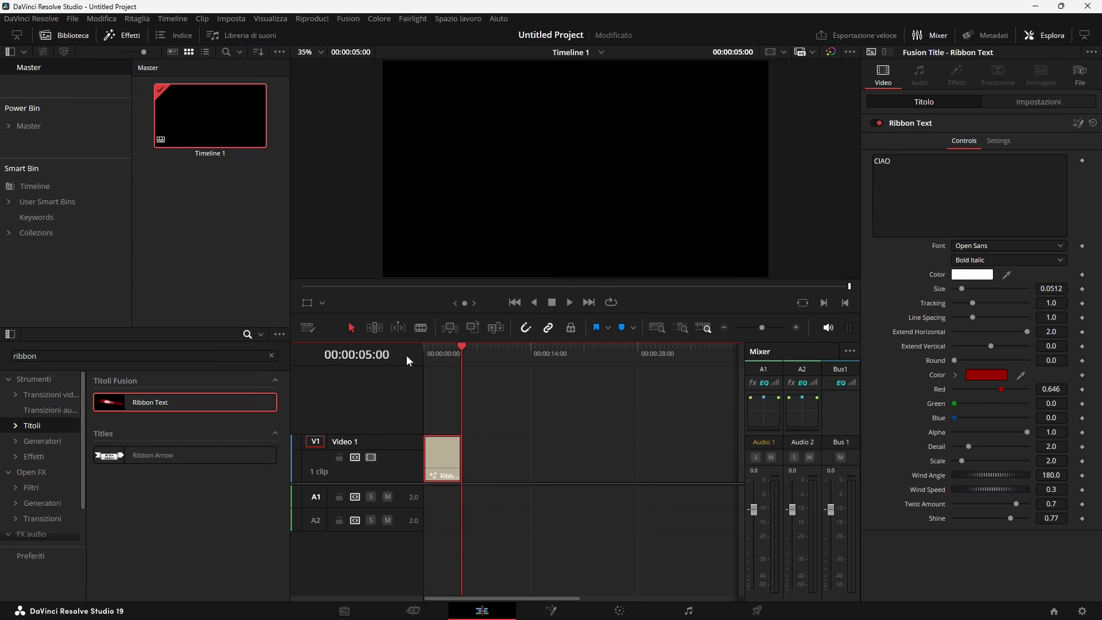
drag(447, 343, 439, 352)
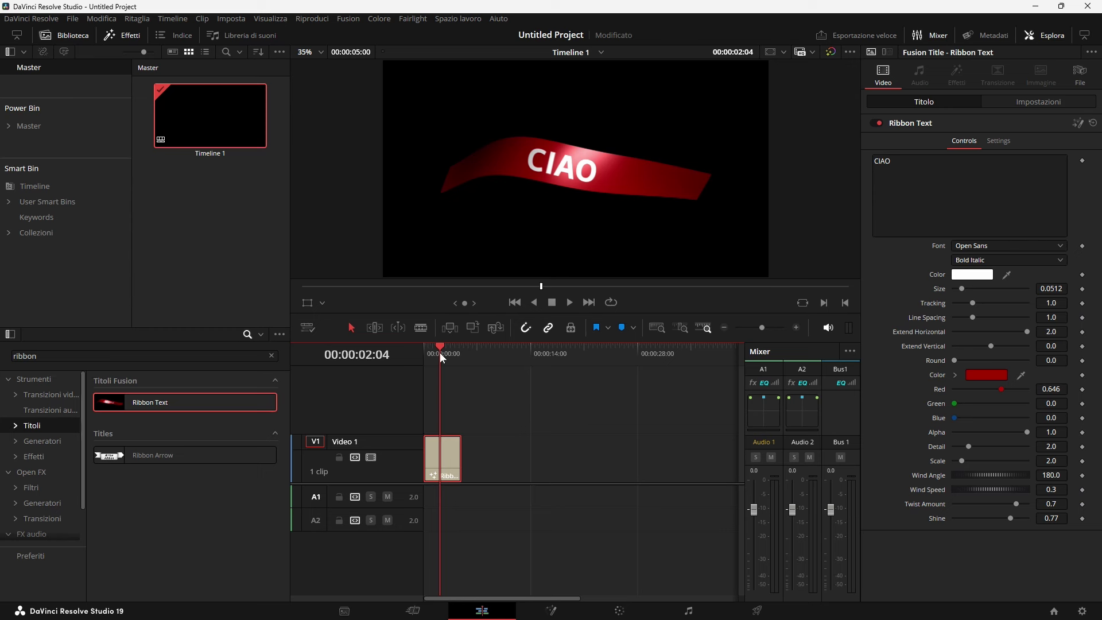
Replace CIAO with the grandparents' Italian birthday greeting and preview it
click(877, 160)
key(ctrl+a)
text(Buon compleanno Sara, i nonni ti augurano tanta felicità.)
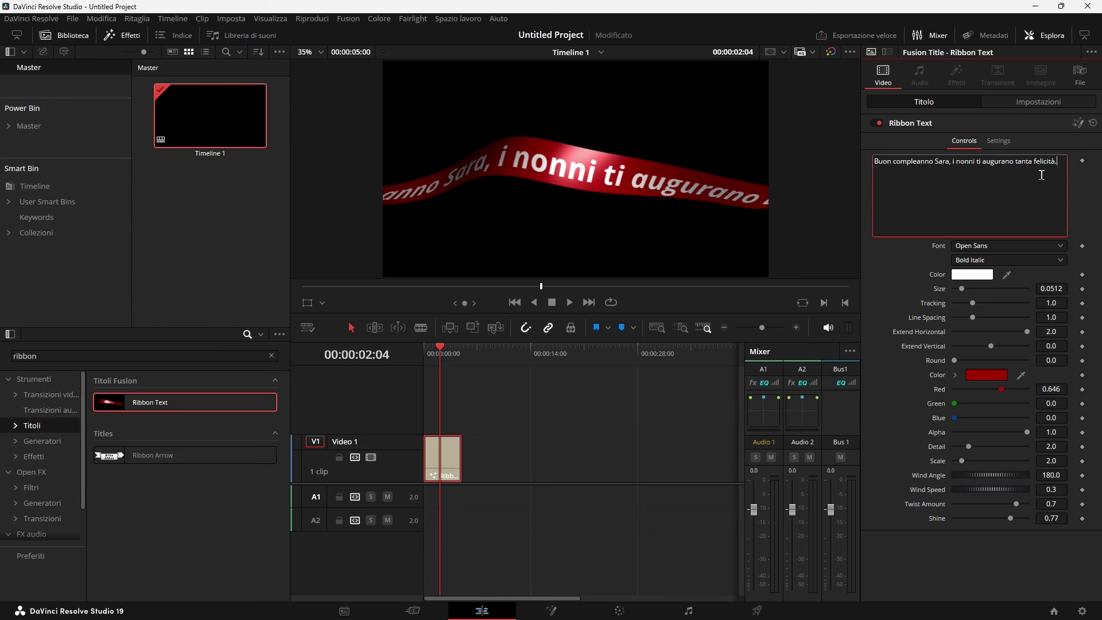
drag(439, 346, 420, 346)
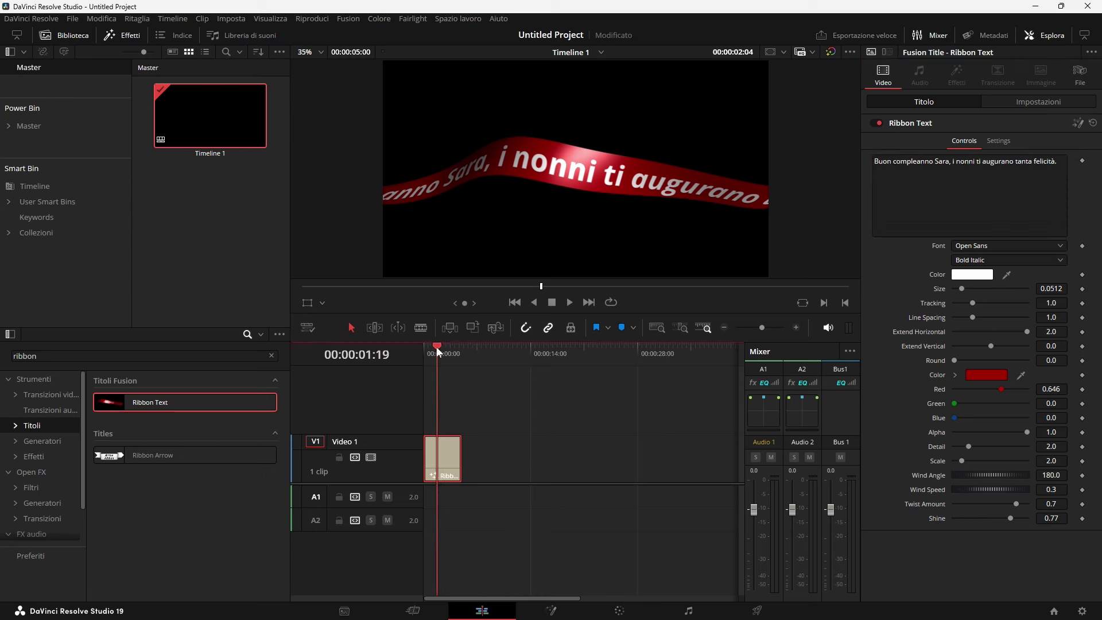
key(space)
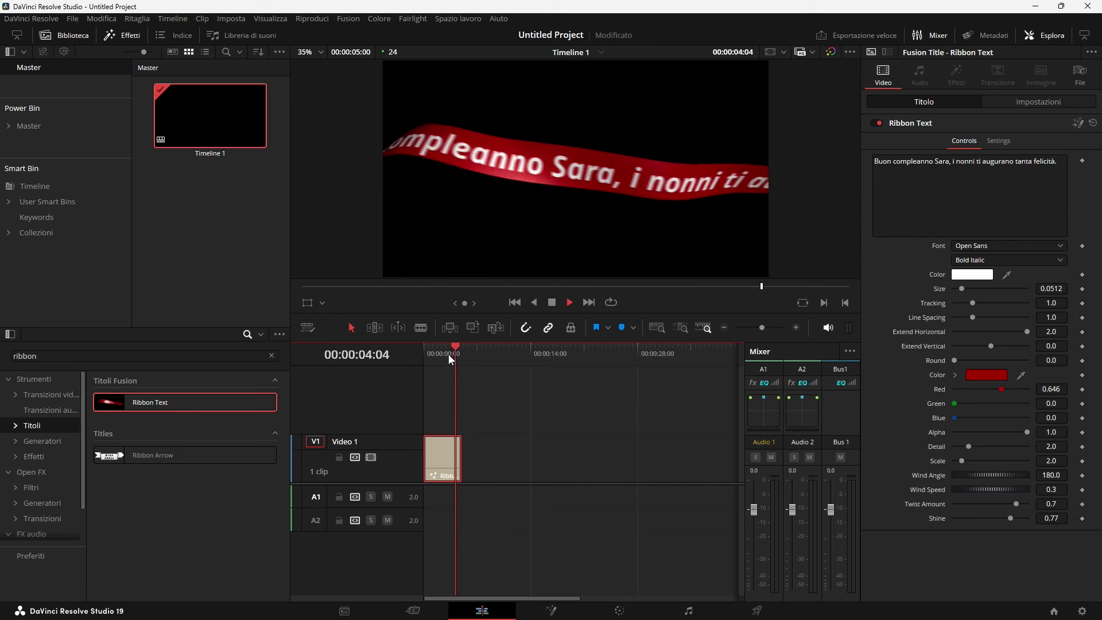
key(space)
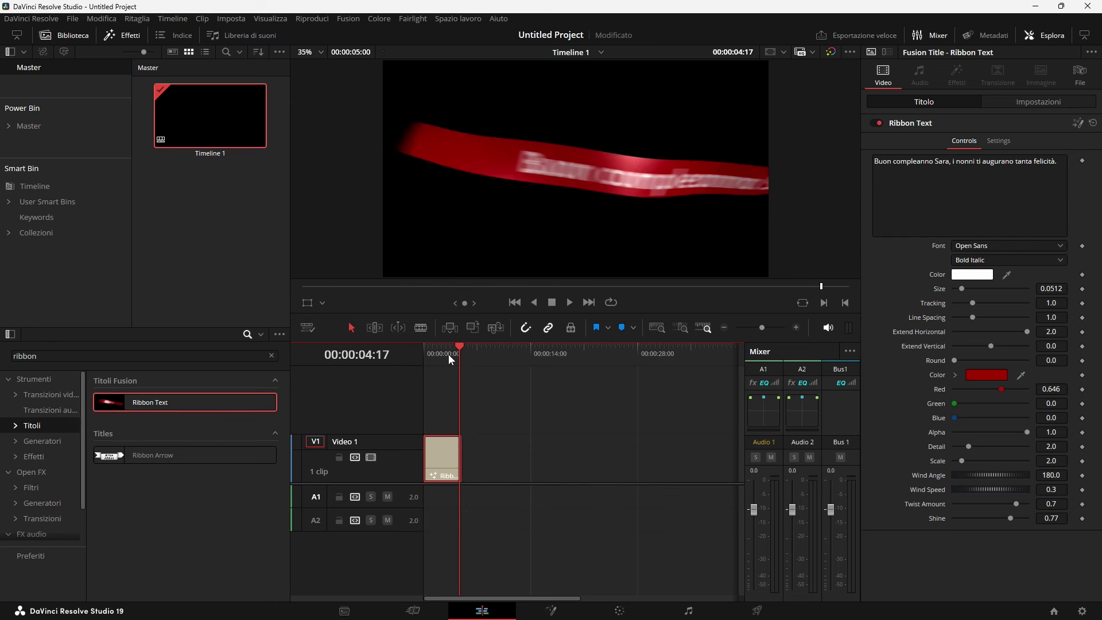
Replay from the start and extend the title clip to about 20 seconds
drag(459, 349, 406, 345)
key(space)
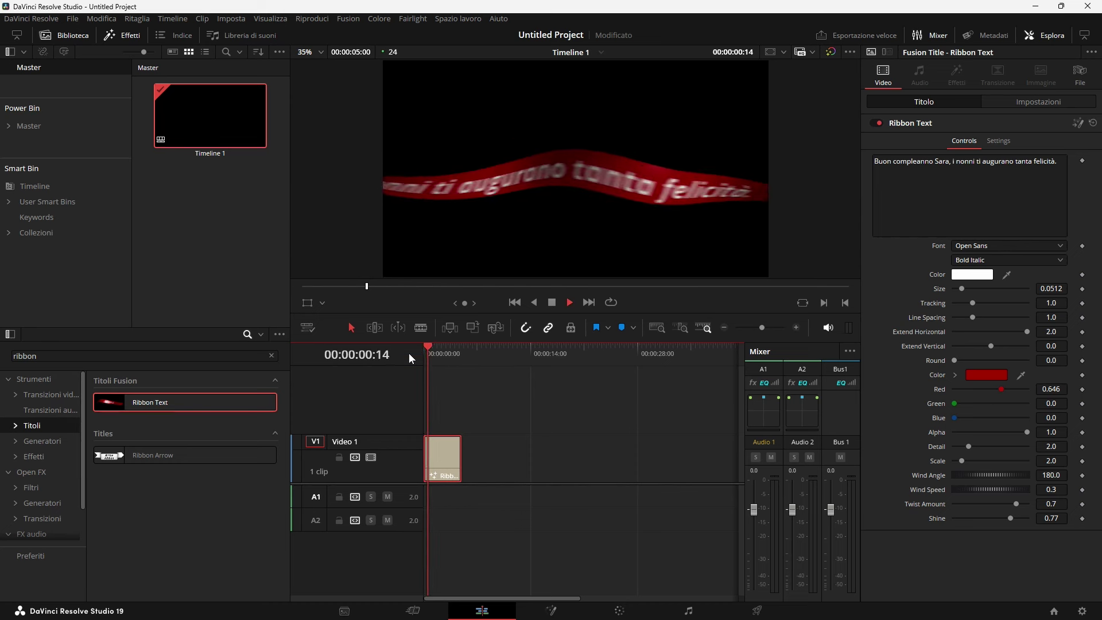
click(463, 459)
drag(462, 457, 578, 457)
drag(453, 352, 427, 352)
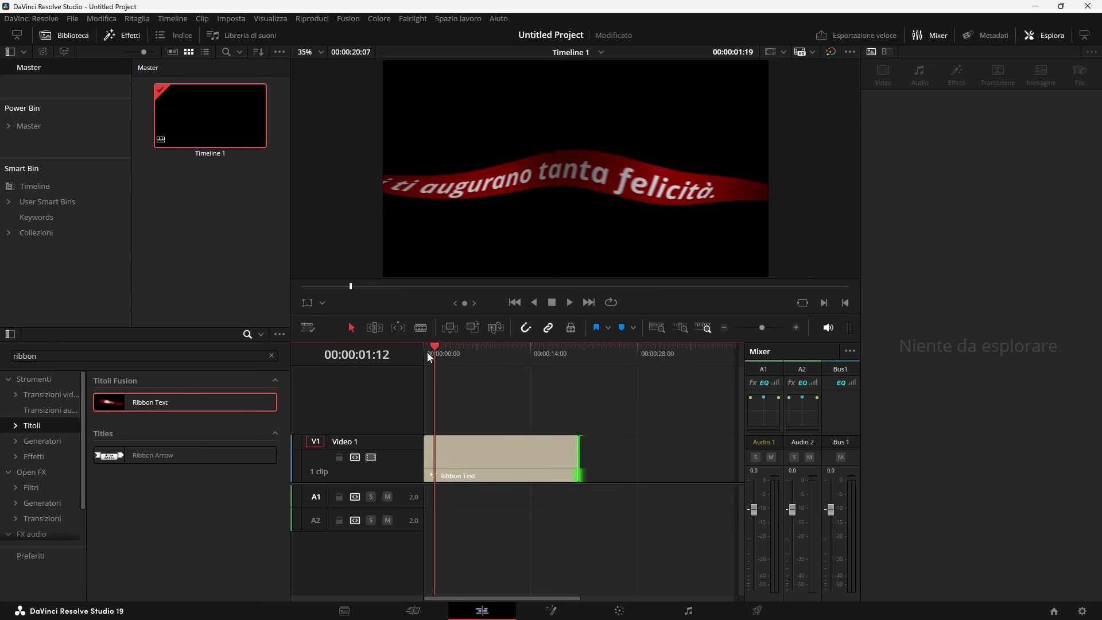
key(space)
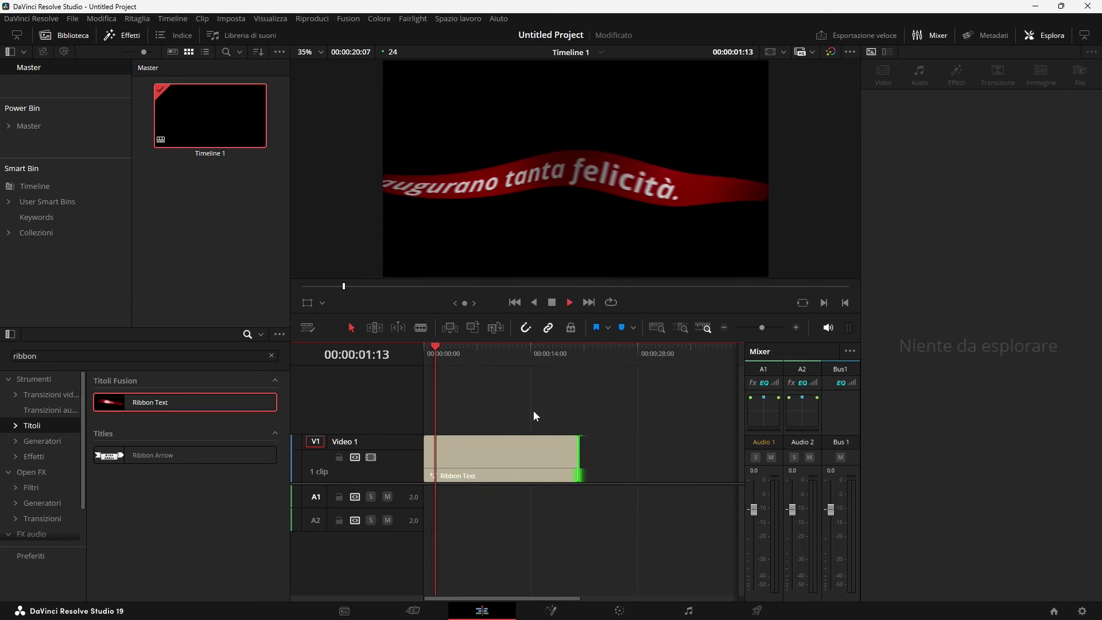
key(space)
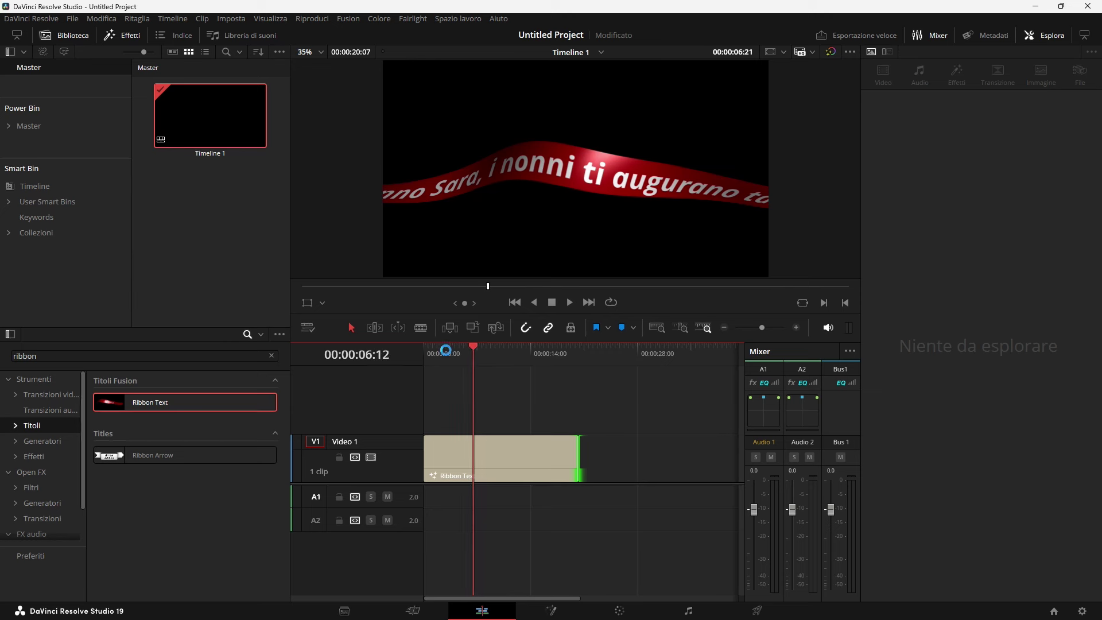
key(Home)
key(space)
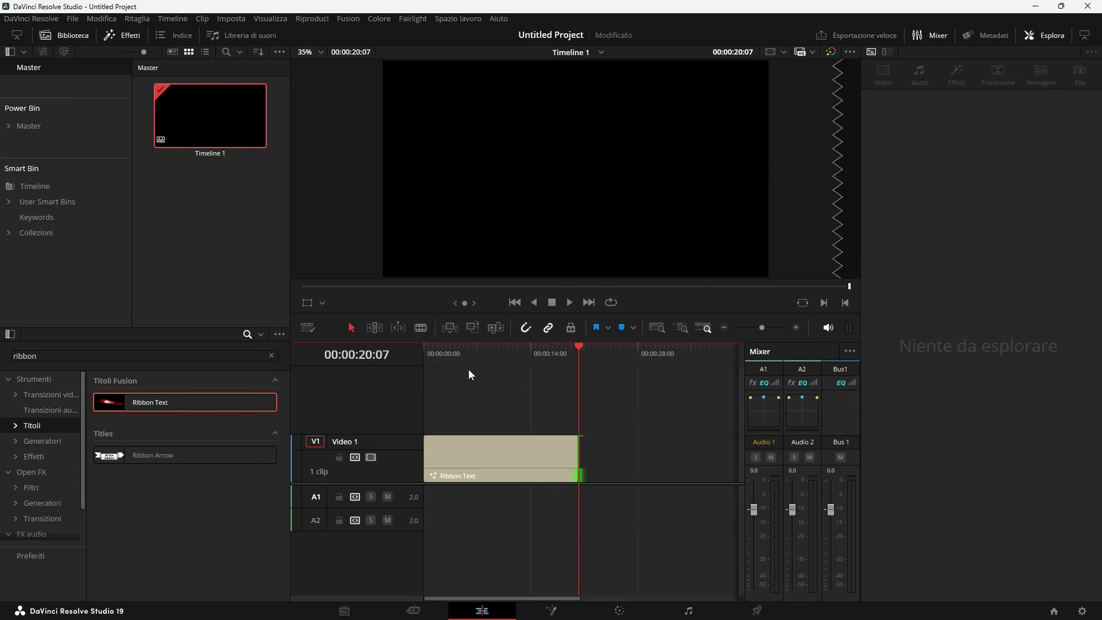
drag(576, 345, 566, 347)
Scrub to an earlier frame so the greeting title sits under the playhead
mouse_move(566, 347)
mouse_down()
mouse_move(419, 327)
mouse_move(578, 381)
mouse_up()
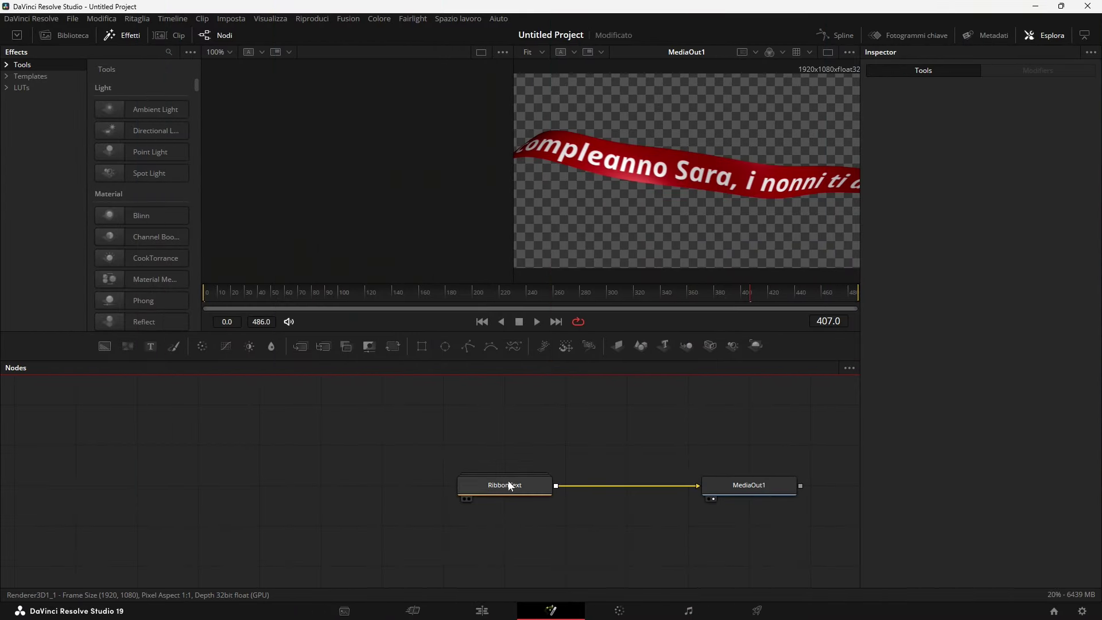
Expand the RibbonText group and frame it in an enlarged node graph
mouse_move(509, 487)
double_click(508, 487)
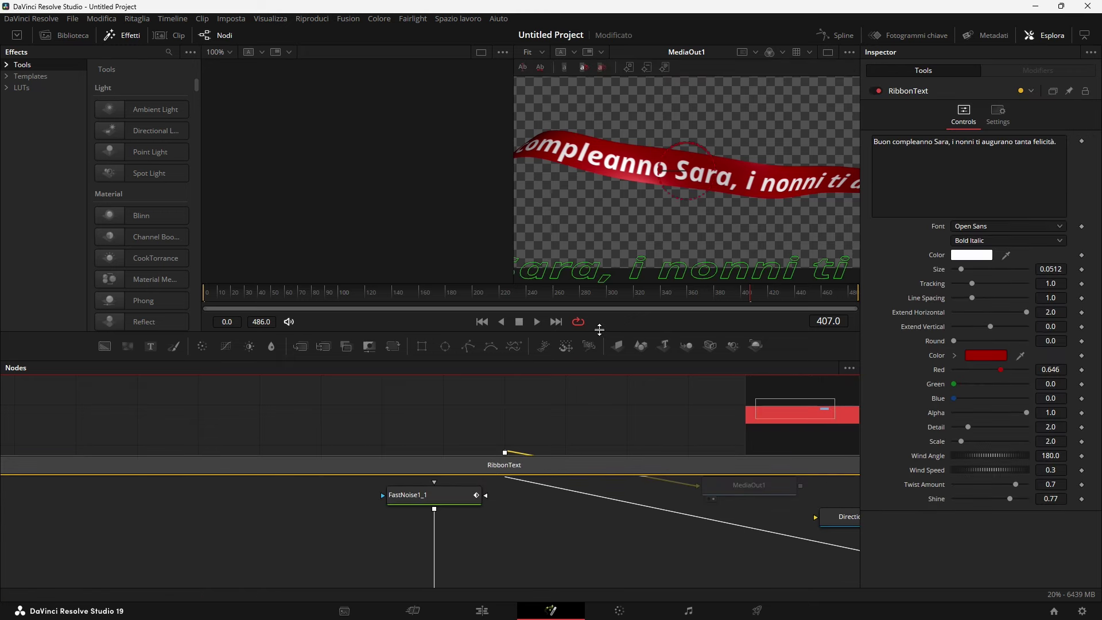
drag(598, 330, 597, 138)
scroll(507, 429, down, 5)
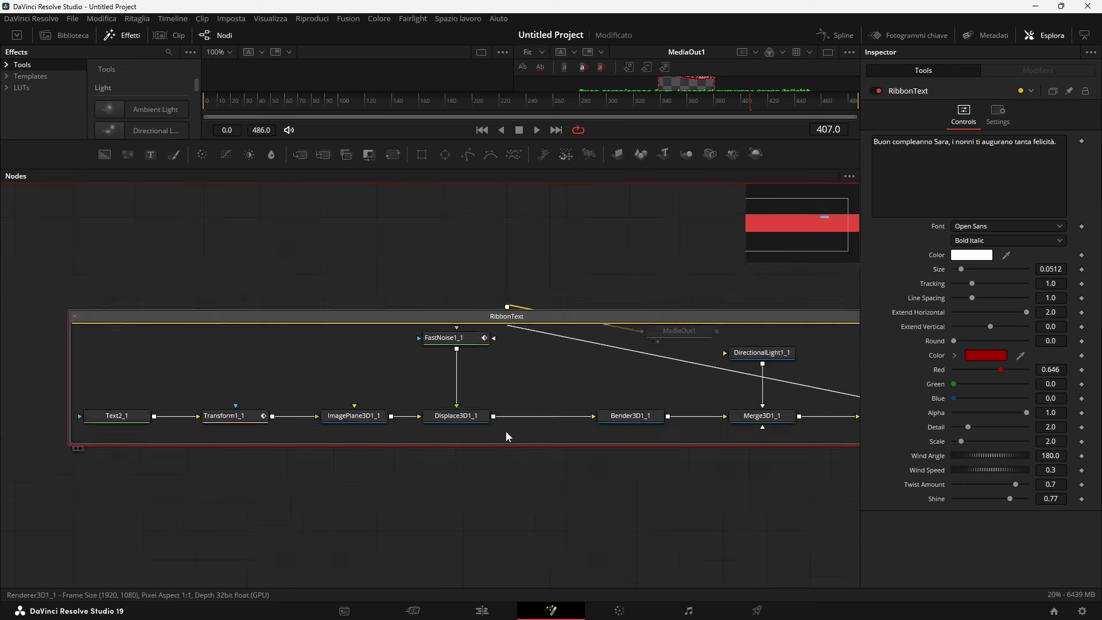
mouse_move(566, 349)
mouse_down()
mouse_move(526, 404)
mouse_move(496, 404)
mouse_up()
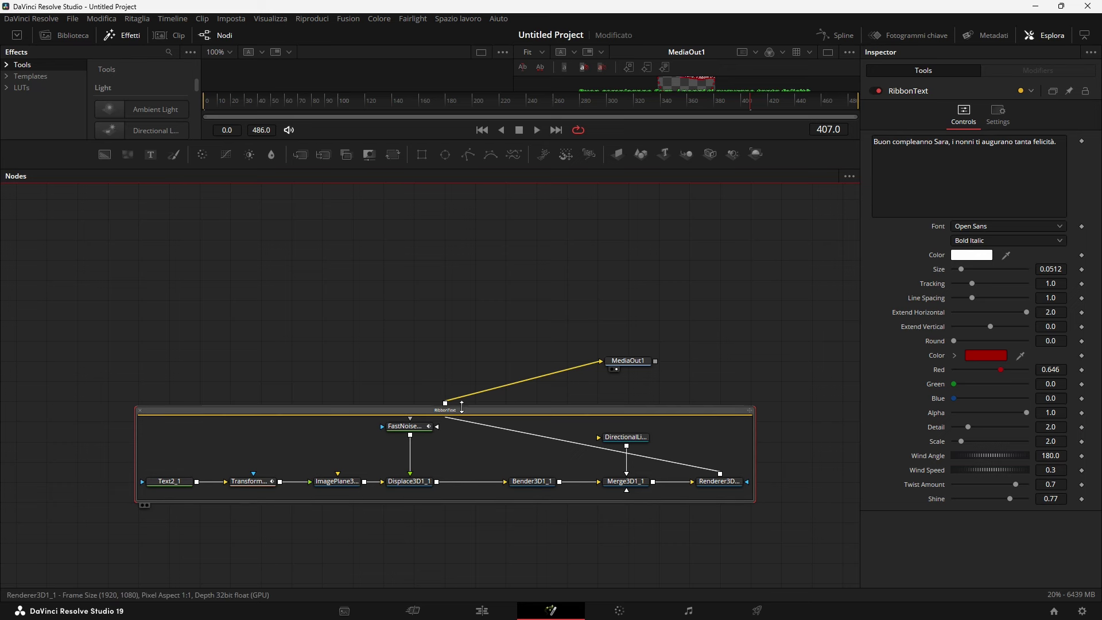
drag(462, 407, 462, 400)
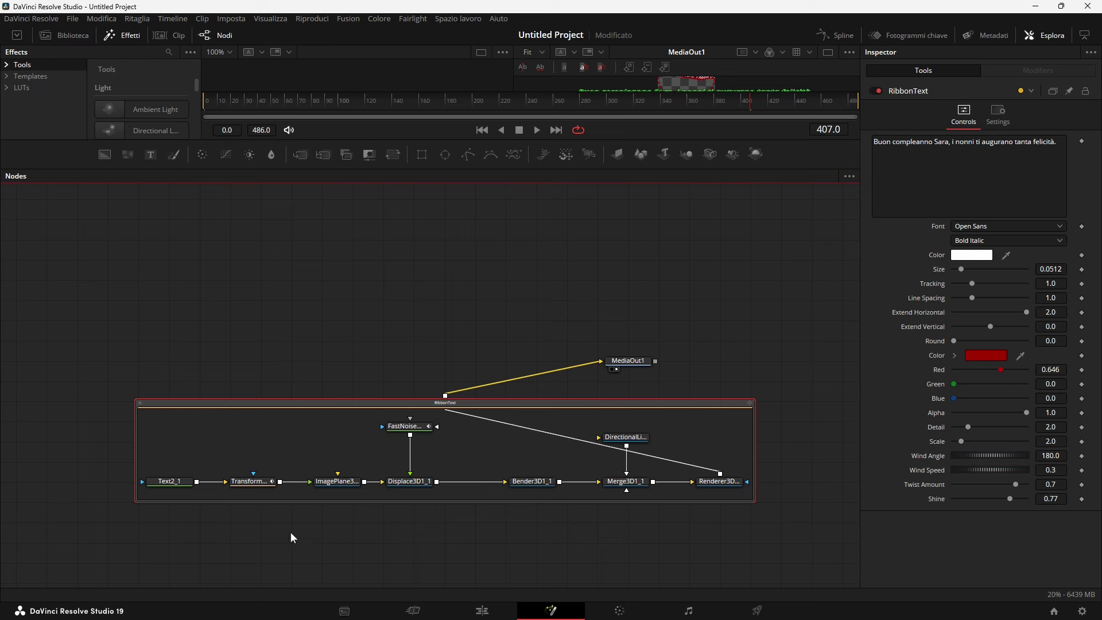
Ungroup RibbonText and move MediaOut1 to the end of the chain after Renderer3D
right_click(477, 402)
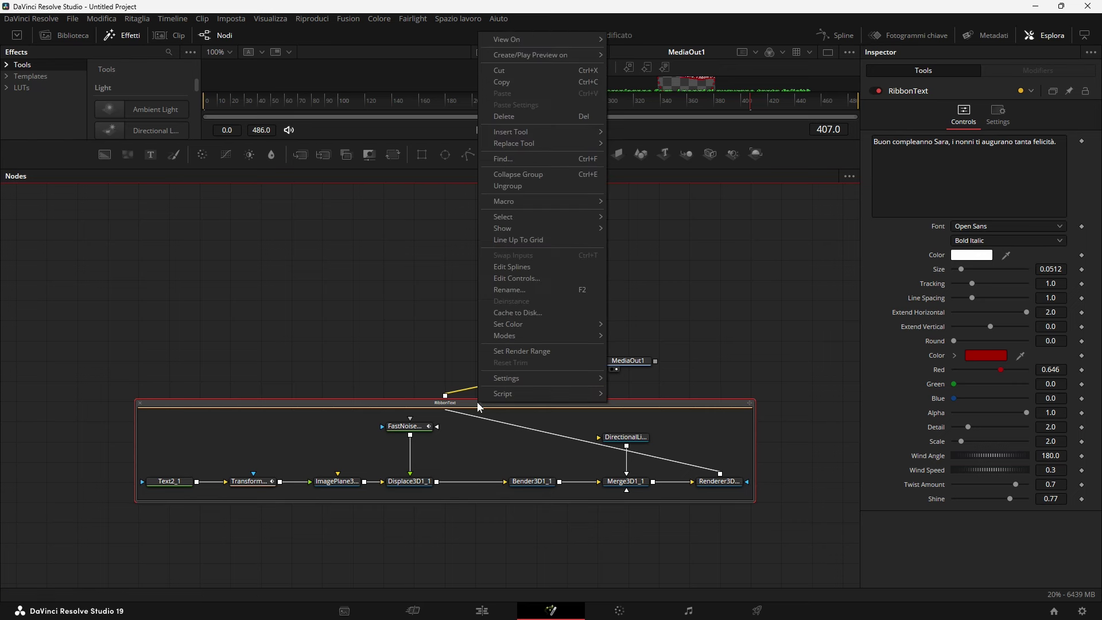
click(503, 185)
drag(622, 491, 561, 470)
drag(622, 343, 777, 439)
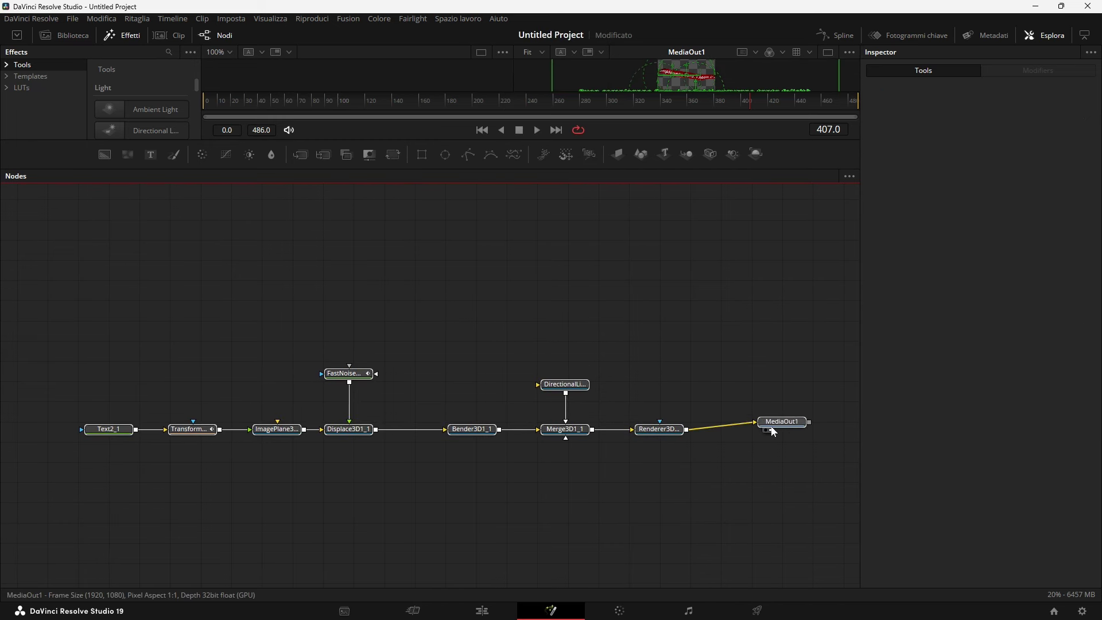
Enlarge the viewer and pan the node graph so Text2_1 through MediaOut1 is visible
click(776, 440)
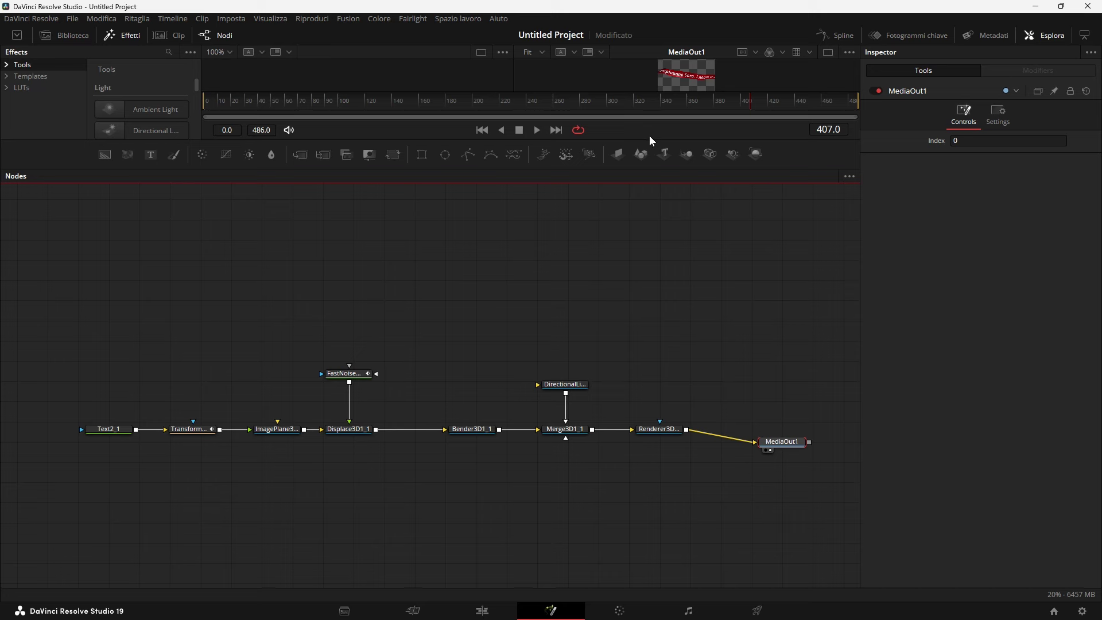
drag(649, 170, 646, 277)
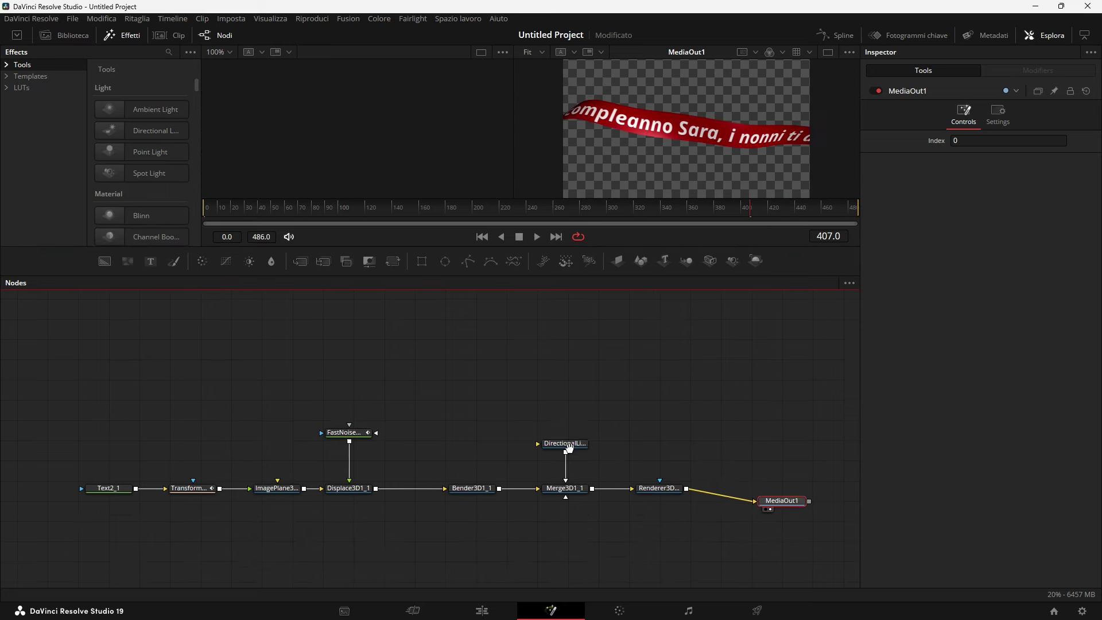
drag(565, 459, 602, 365)
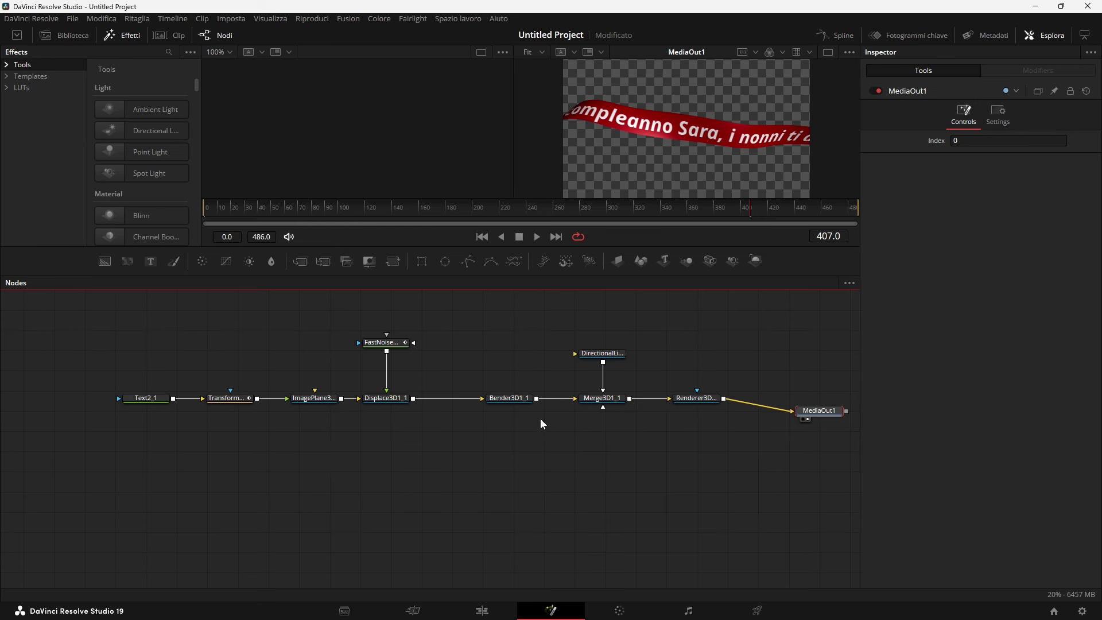
drag(323, 418, 374, 454)
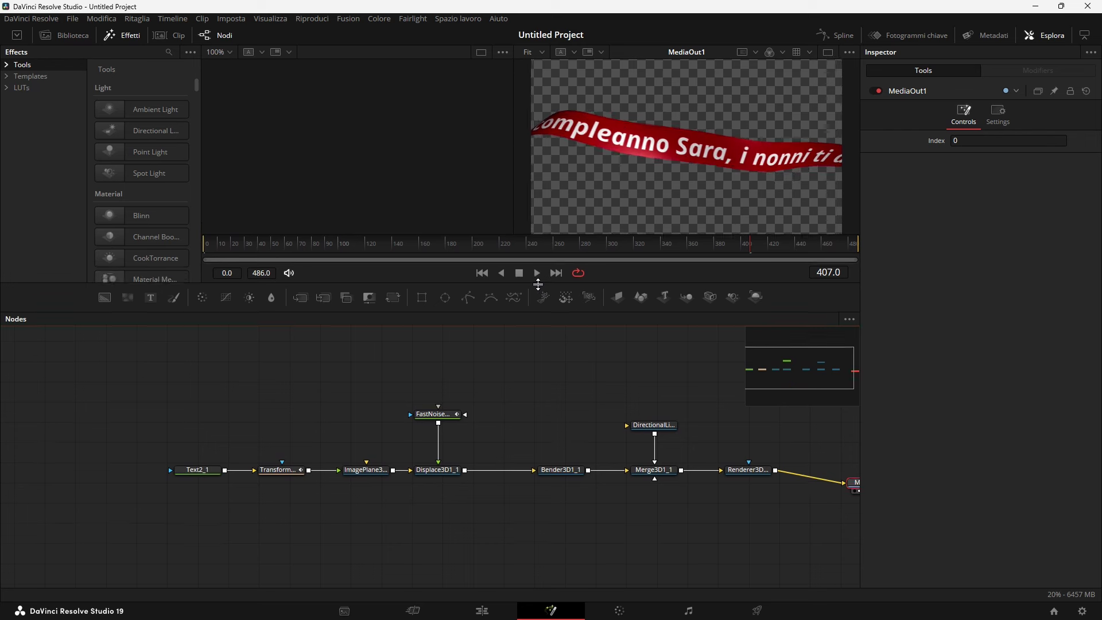
drag(546, 247, 539, 302)
drag(378, 408, 366, 407)
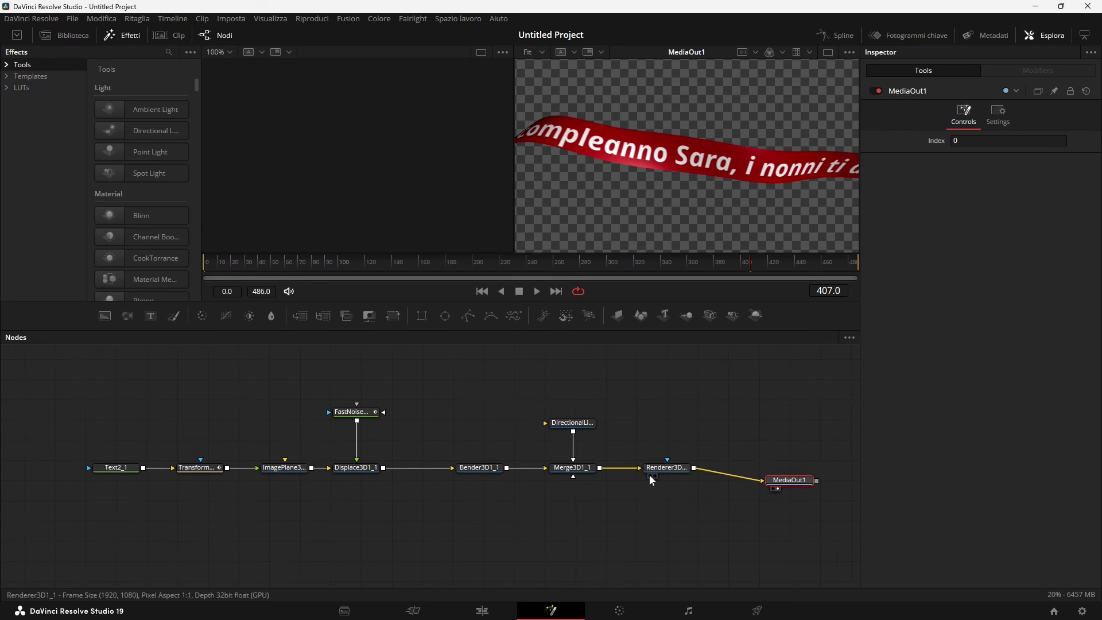
drag(416, 496, 447, 494)
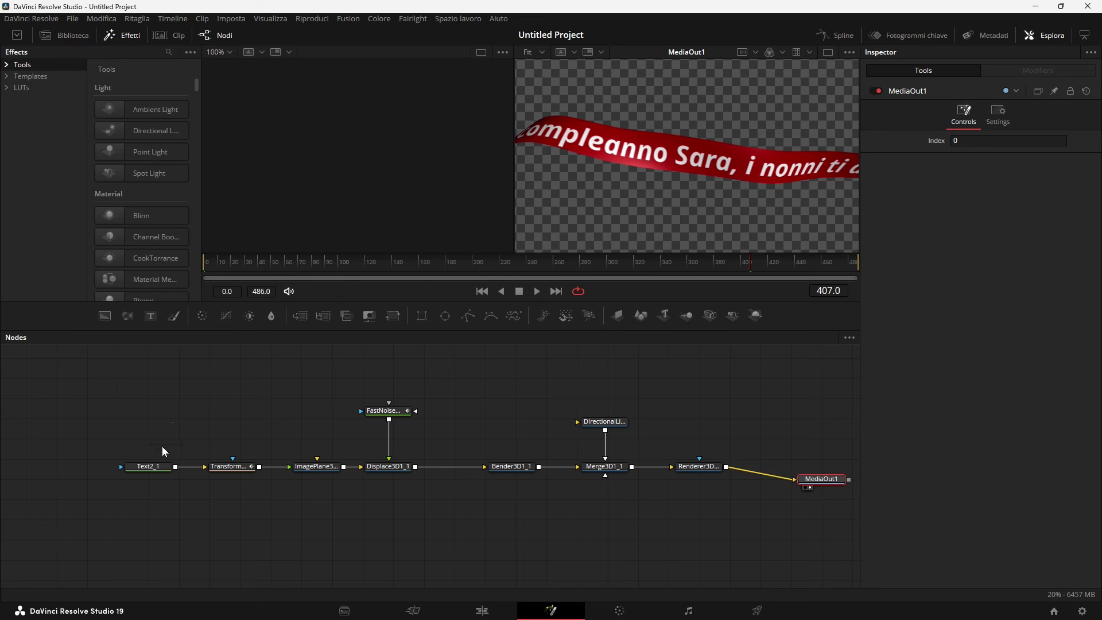
click(152, 467)
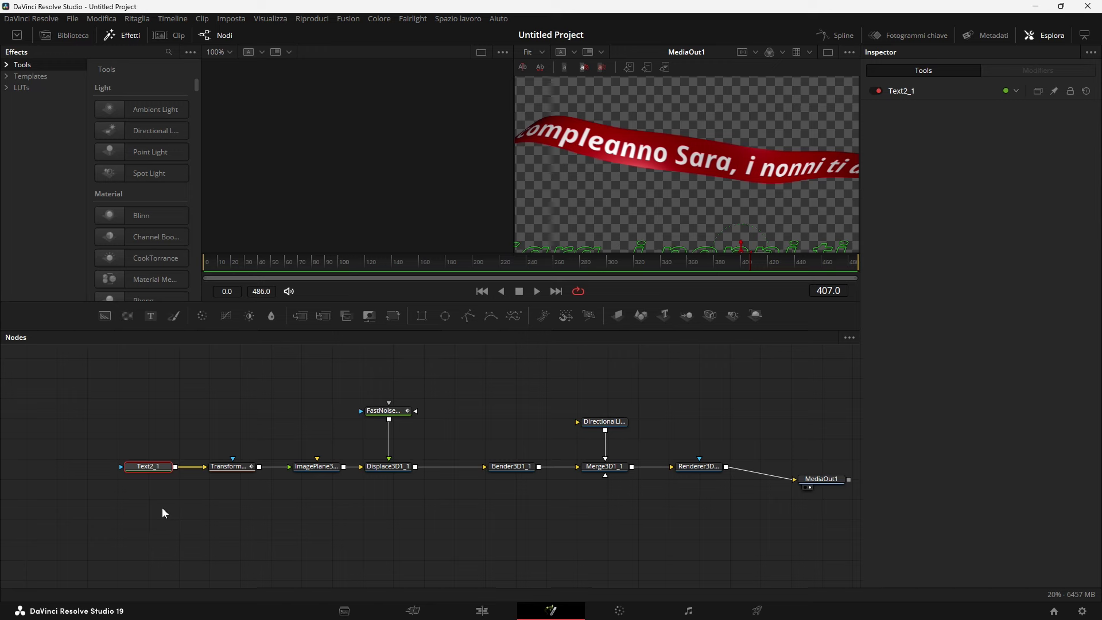
Show Text2_1 in the left viewer and check its white fill and Red Outline shading elements
key(1)
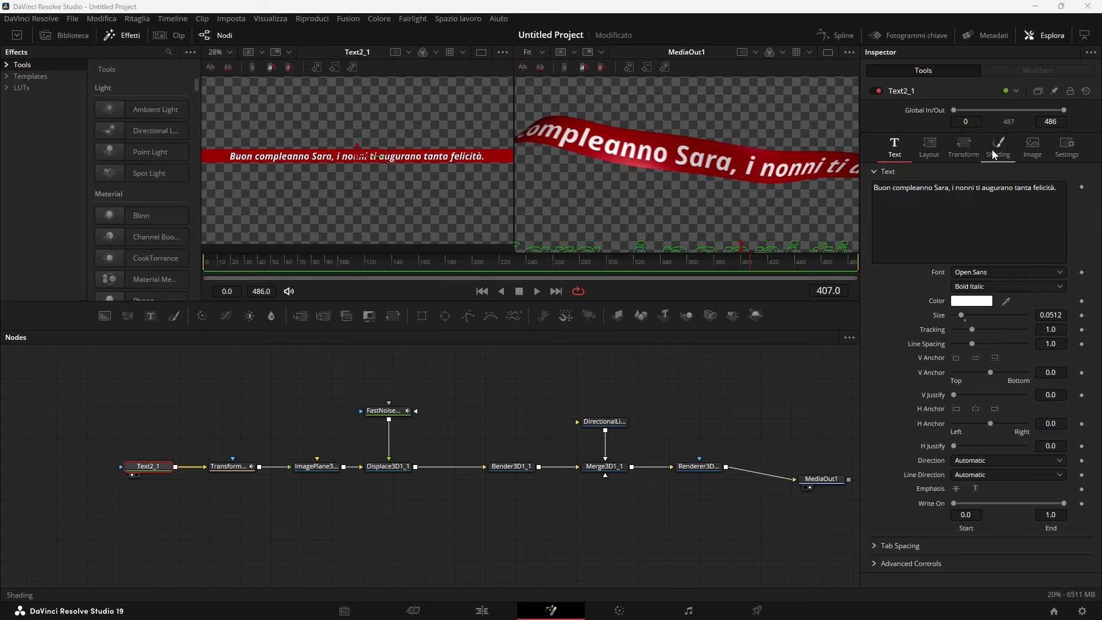
click(995, 148)
click(957, 187)
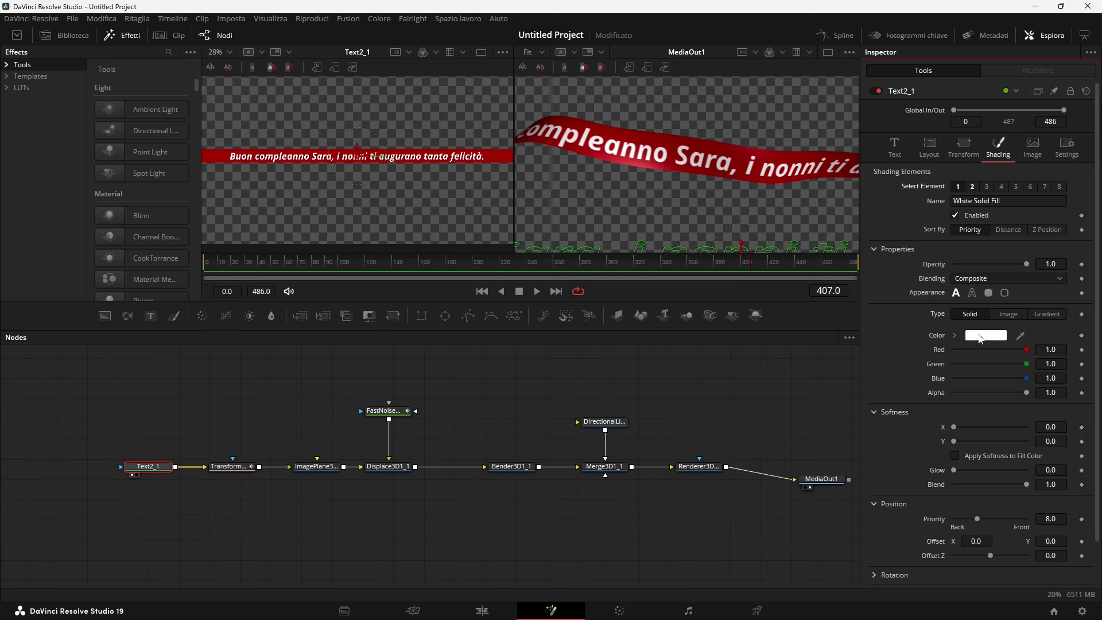
click(955, 216)
click(955, 216)
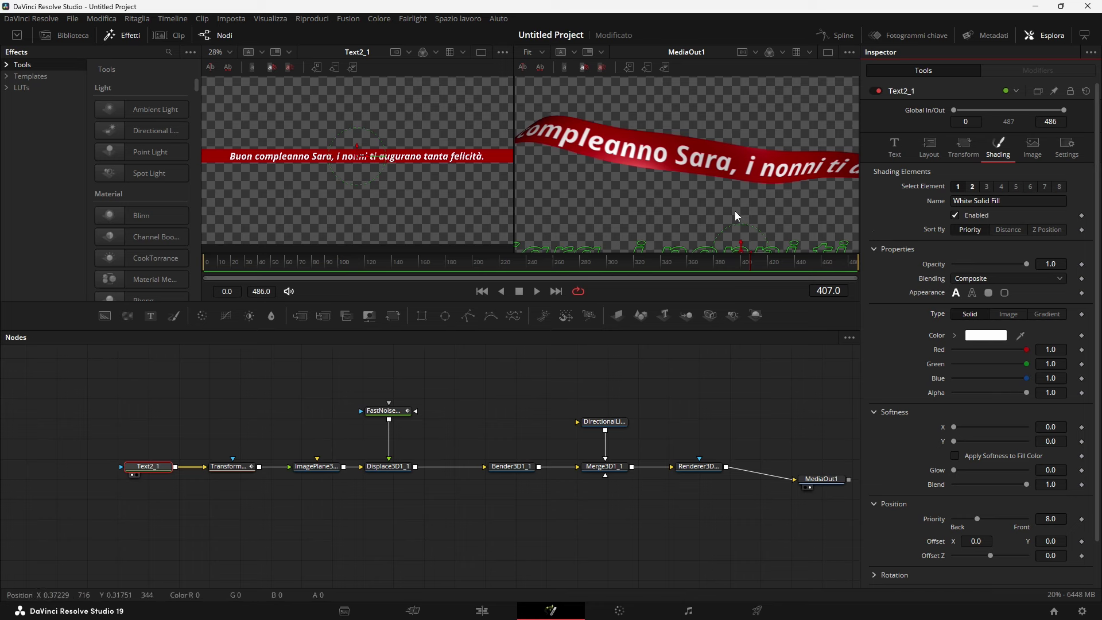
click(972, 187)
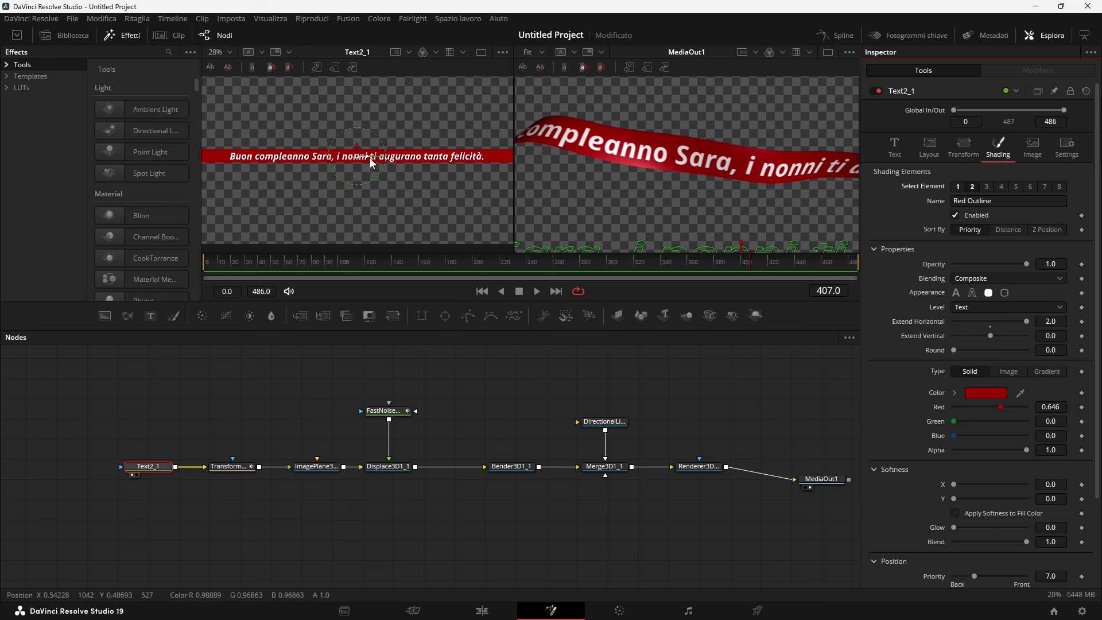
click(955, 216)
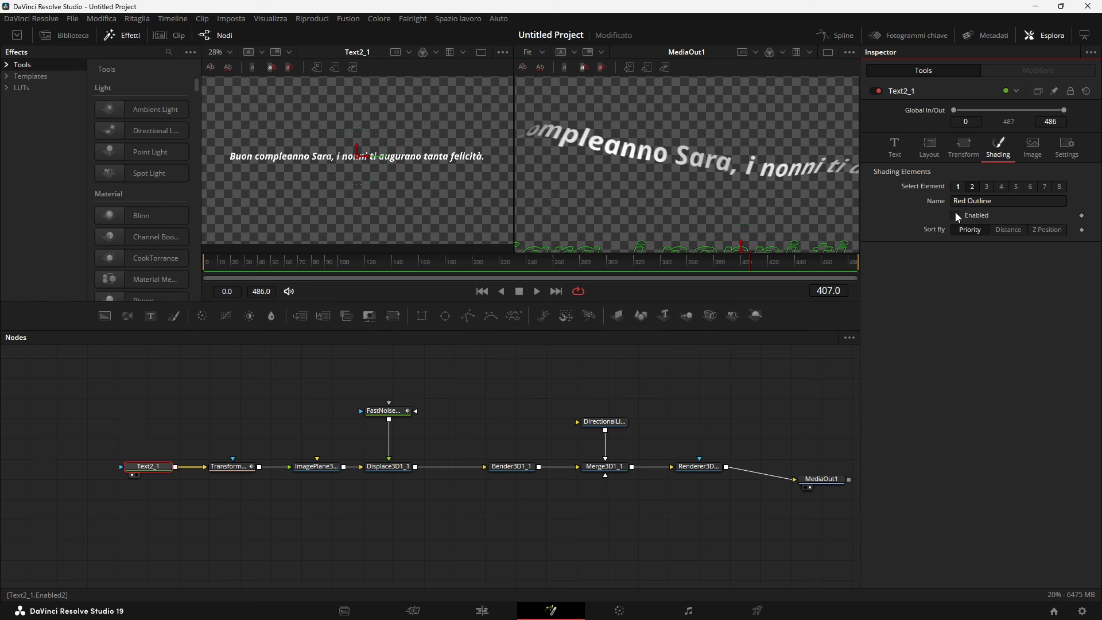
click(955, 214)
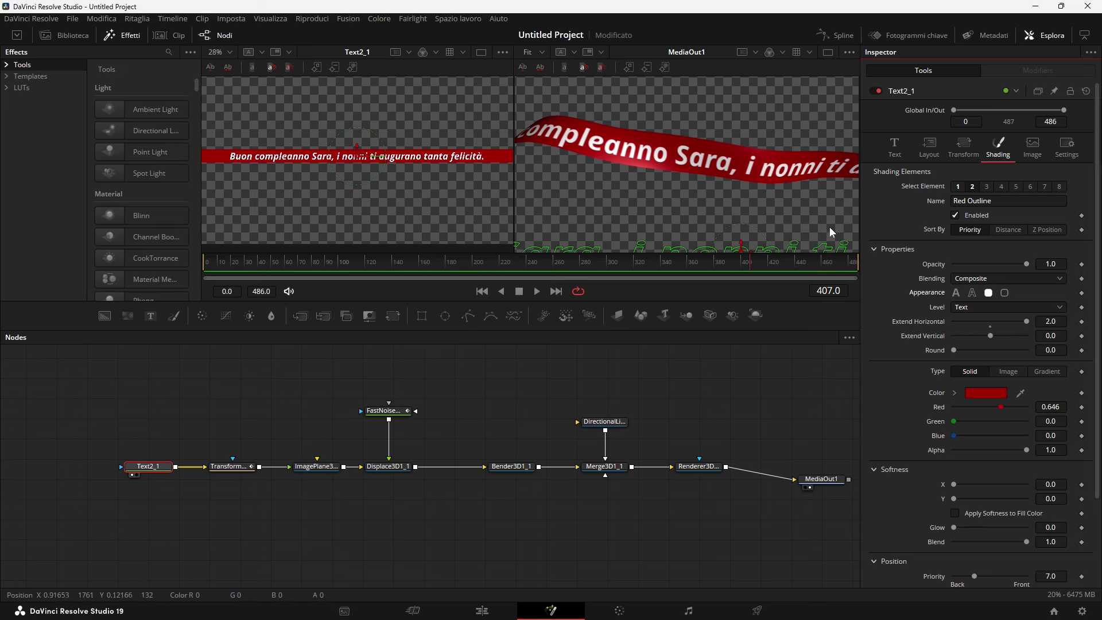
Set the Red Outline's Extend Vertical to 0.19 and Extend Horizontal to -0.078
click(892, 156)
drag(1055, 189, 1039, 188)
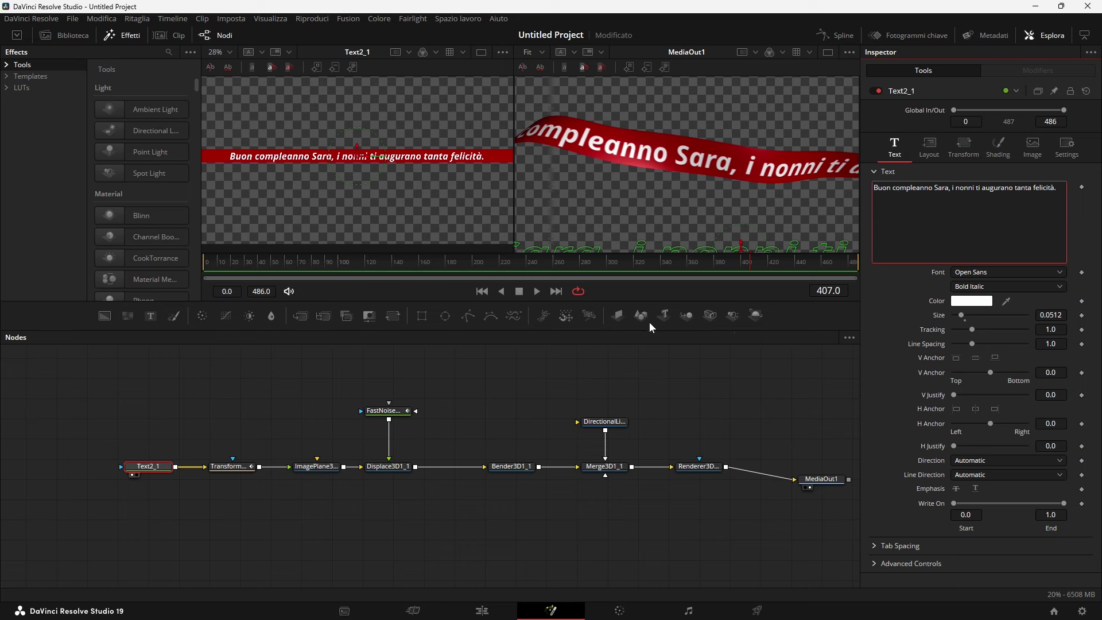
click(998, 147)
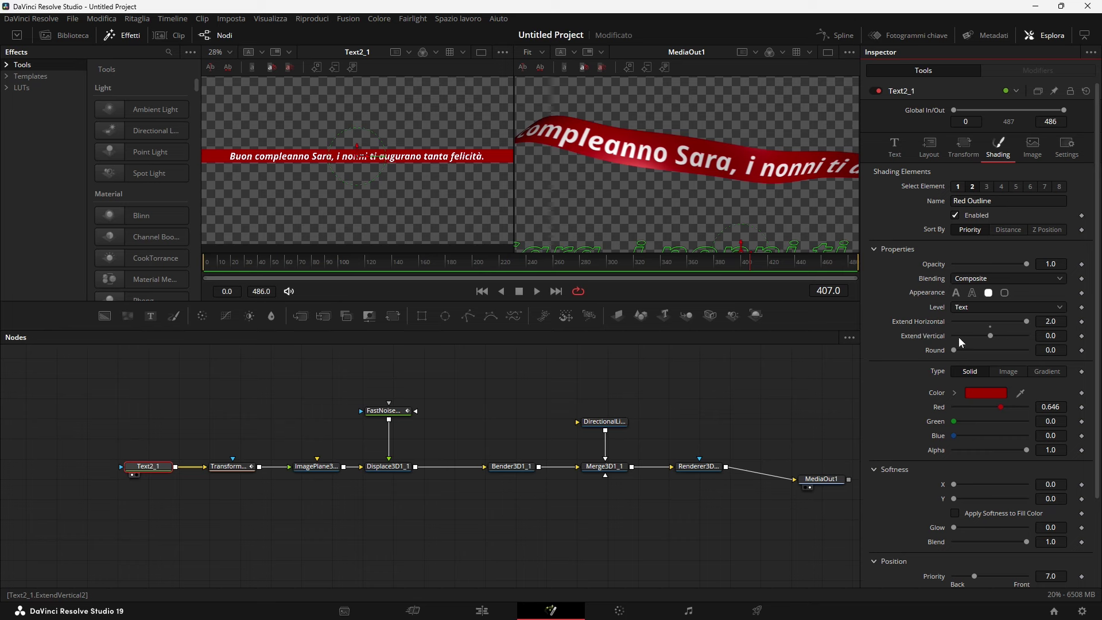
mouse_move(993, 335)
mouse_down()
mouse_move(1025, 336)
mouse_move(992, 339)
mouse_up()
drag(989, 336, 993, 331)
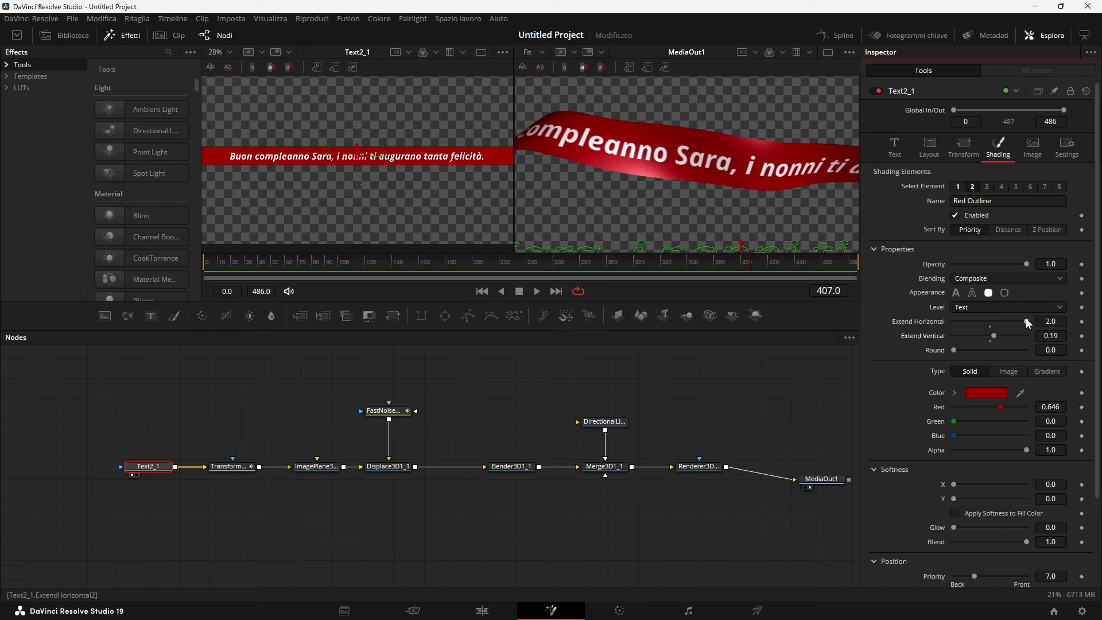
mouse_move(1025, 321)
mouse_down()
mouse_move(946, 323)
mouse_move(1041, 327)
mouse_move(993, 333)
mouse_up()
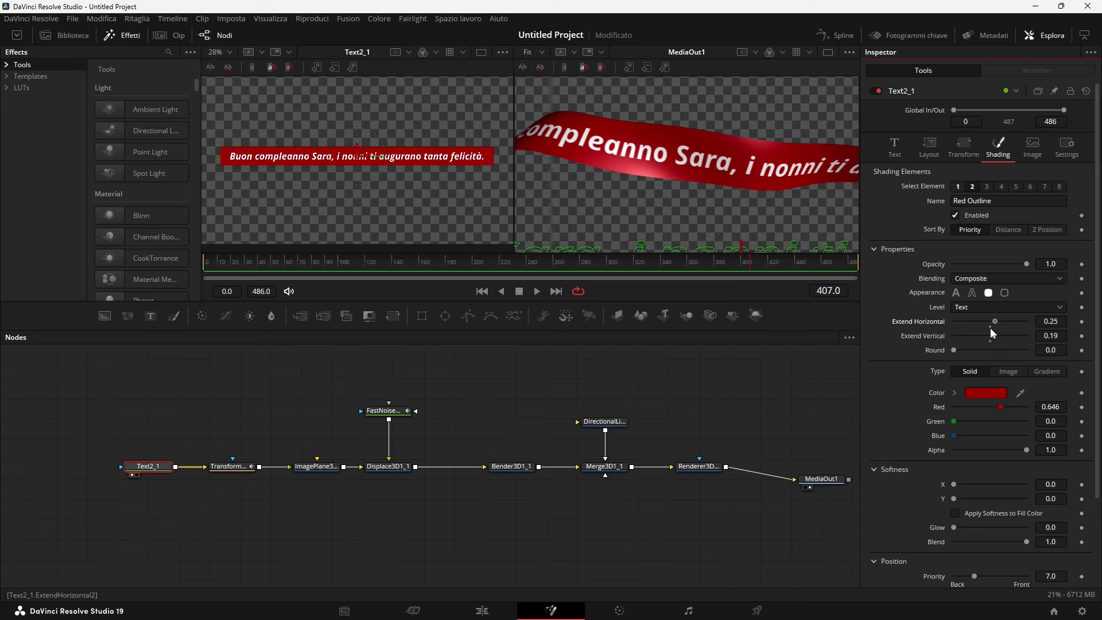
drag(992, 333, 982, 338)
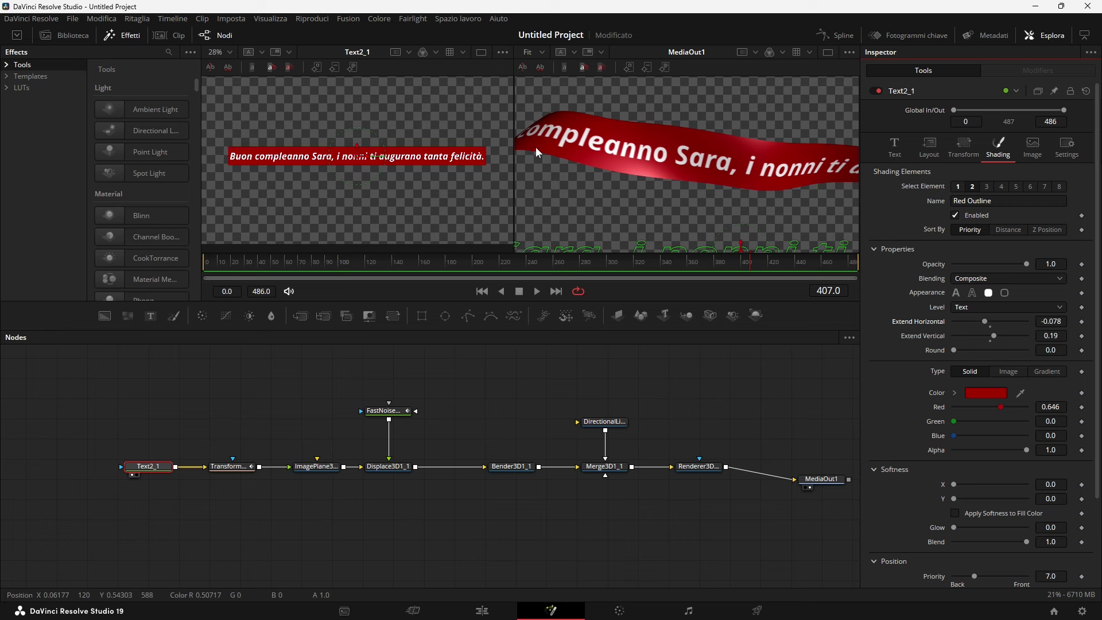
Scrub from frame 159 to frame 470 to check the tightened red band
click(424, 262)
drag(434, 271, 827, 286)
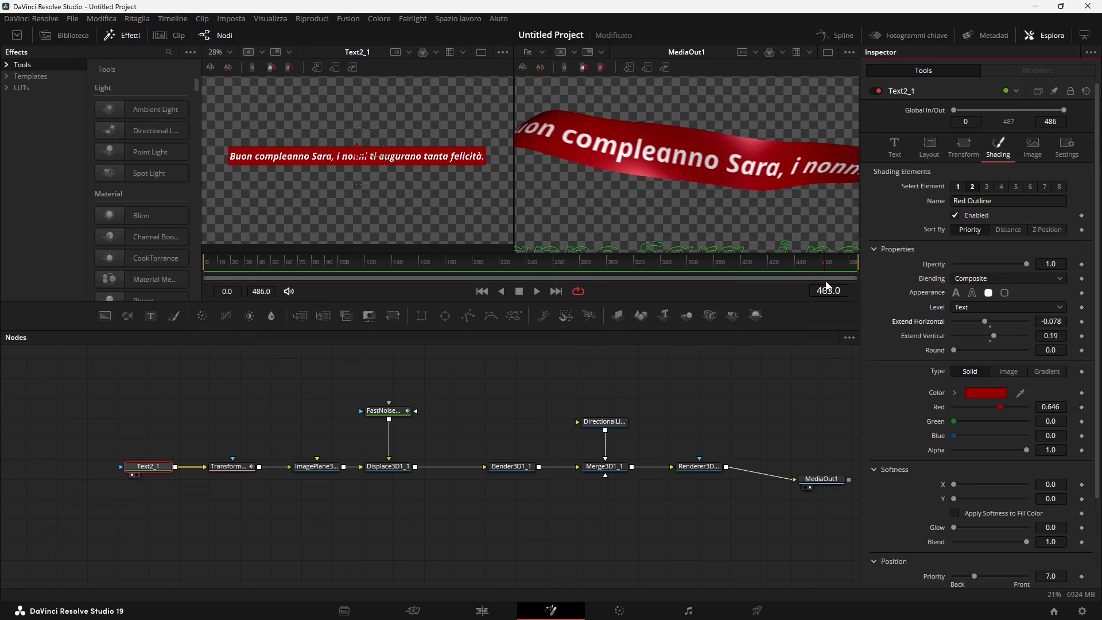
drag(827, 286, 833, 285)
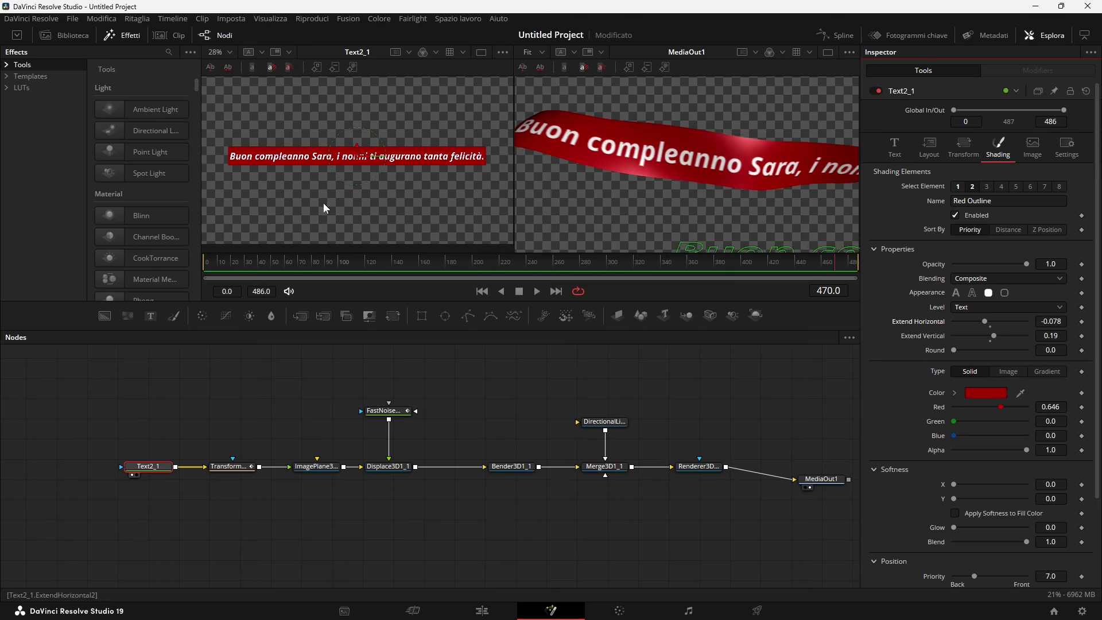
click(231, 466)
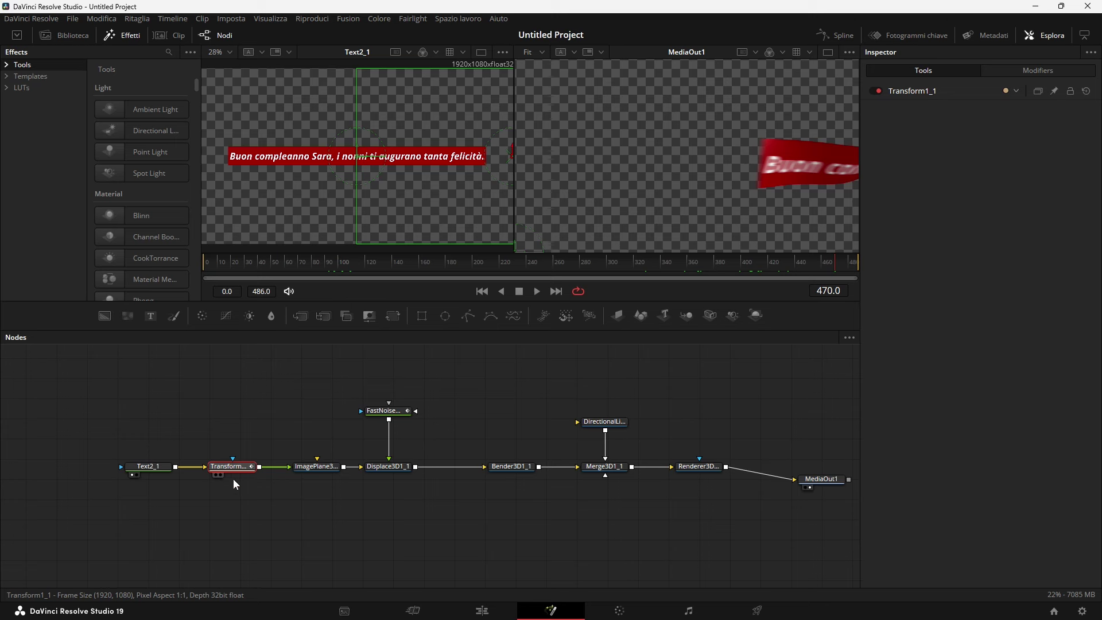
Load Transform1_1's result into the left viewer
key(1)
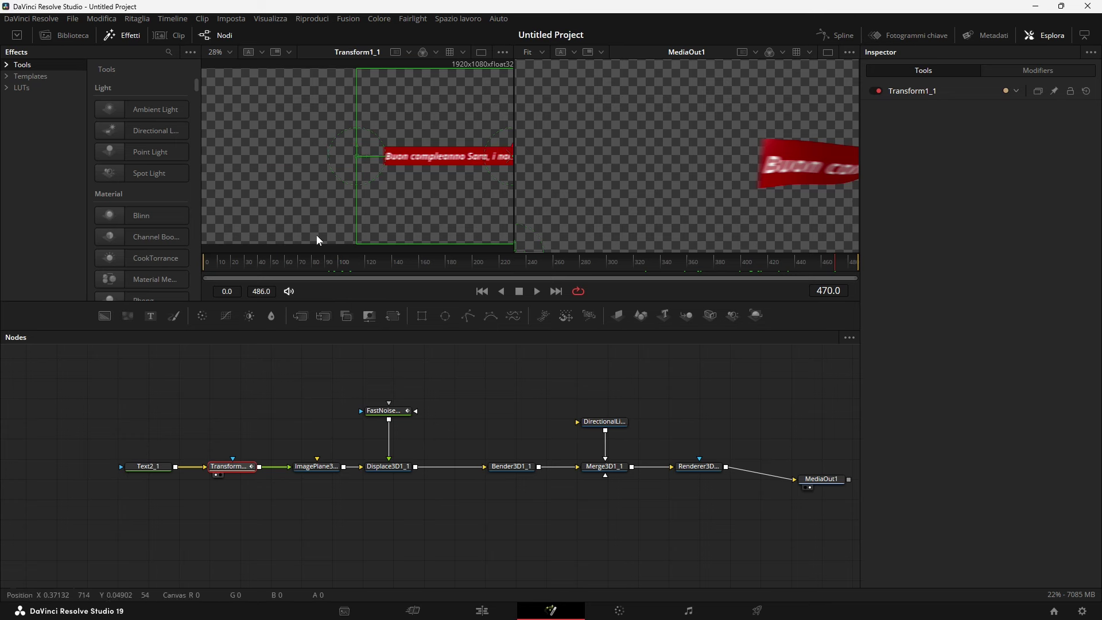
scroll(265, 497, up, 3)
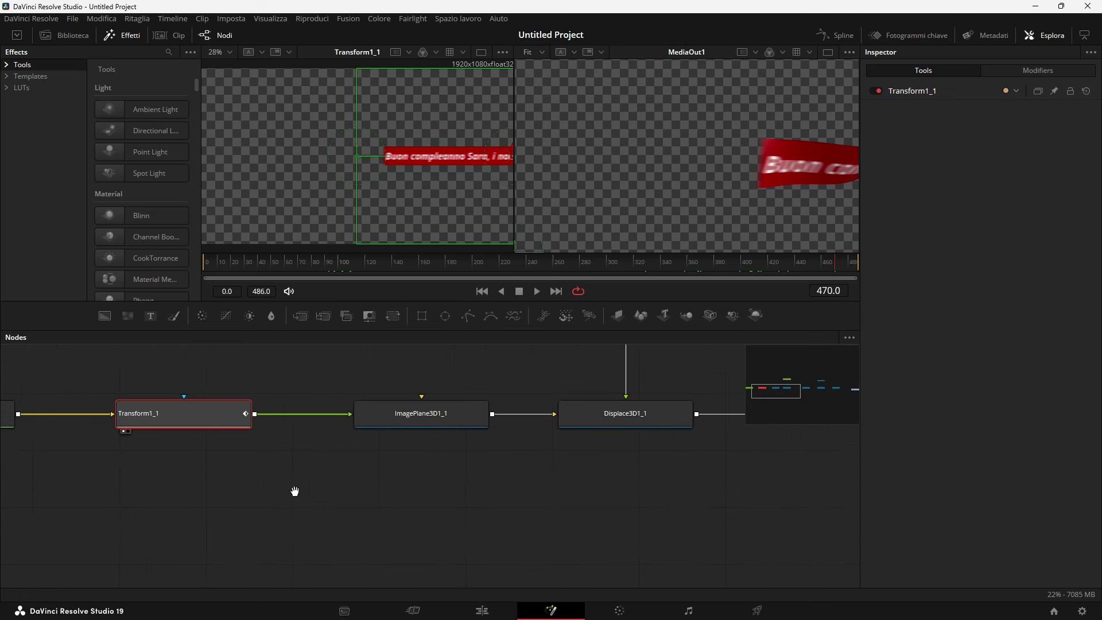
scroll(401, 482, left, 4)
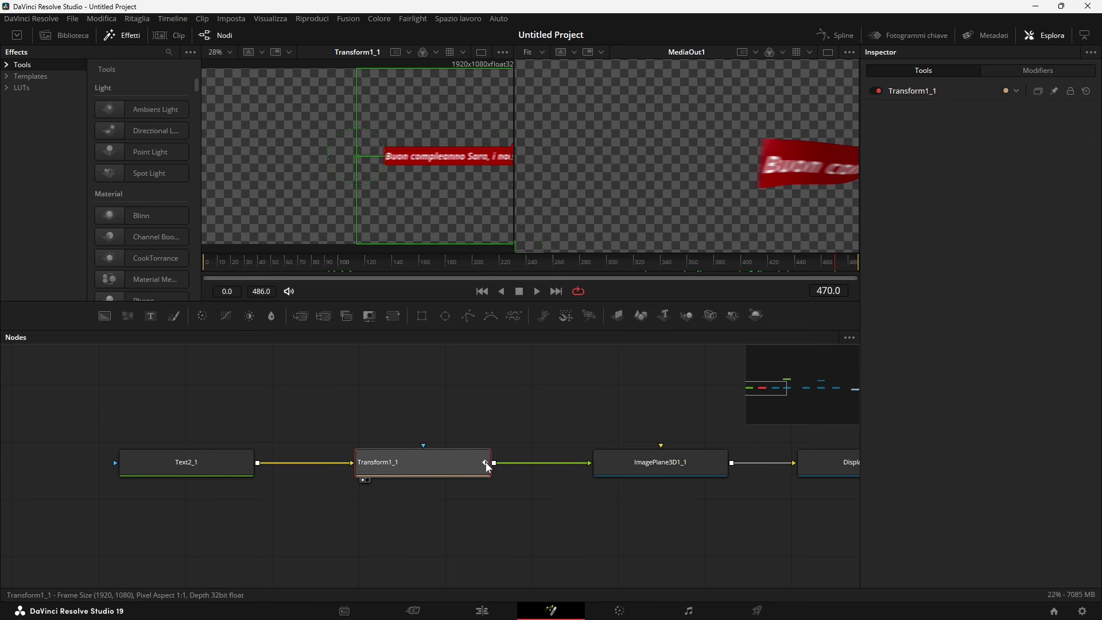
mouse_move(486, 463)
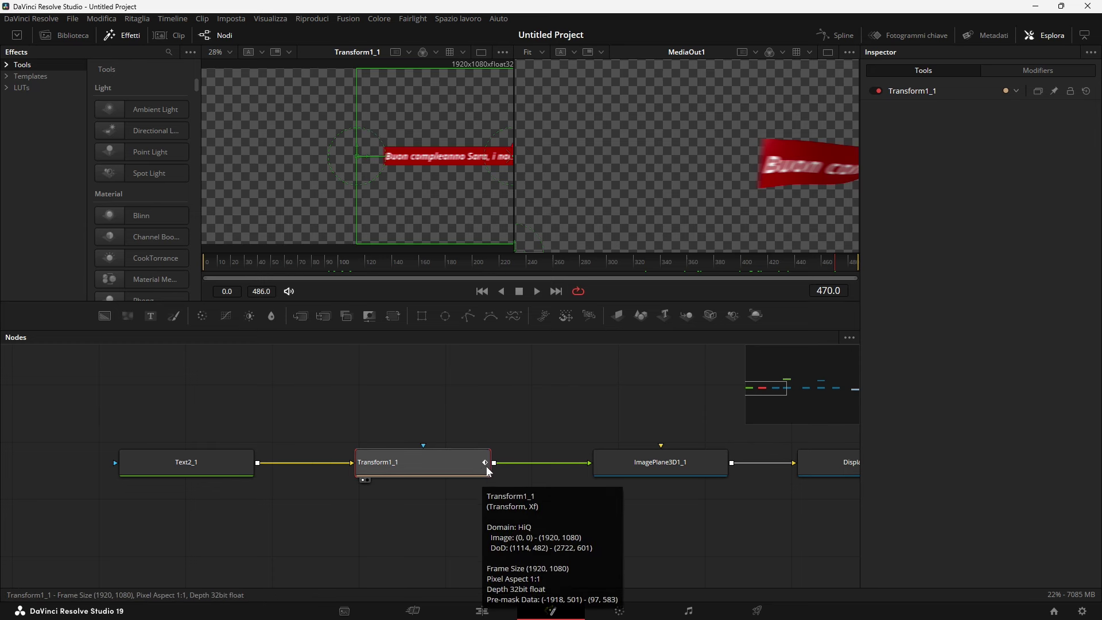
click(544, 487)
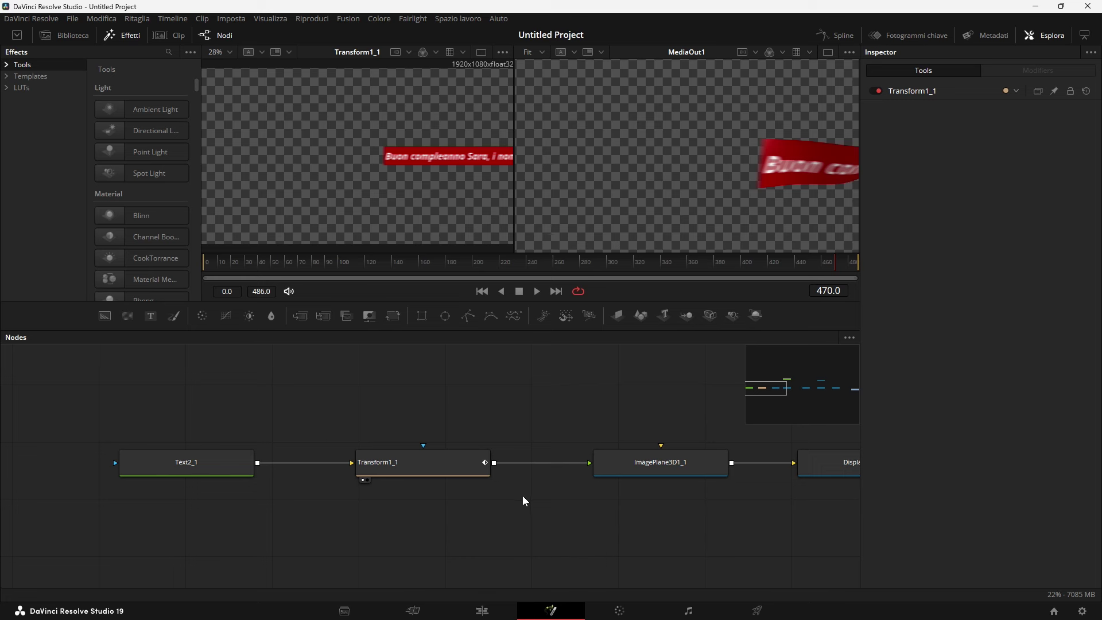
Pan the node graph until Text2_1, Transform1_1 and ImagePlane3D1_1 are visible
scroll(522, 495, down, 2)
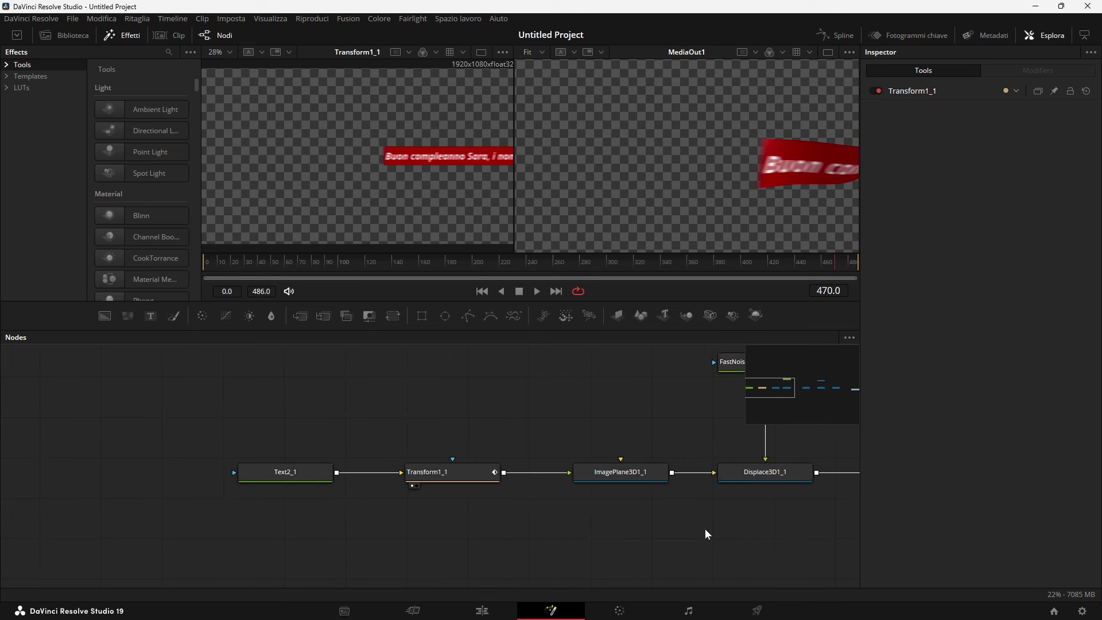
scroll(704, 528, right, 3)
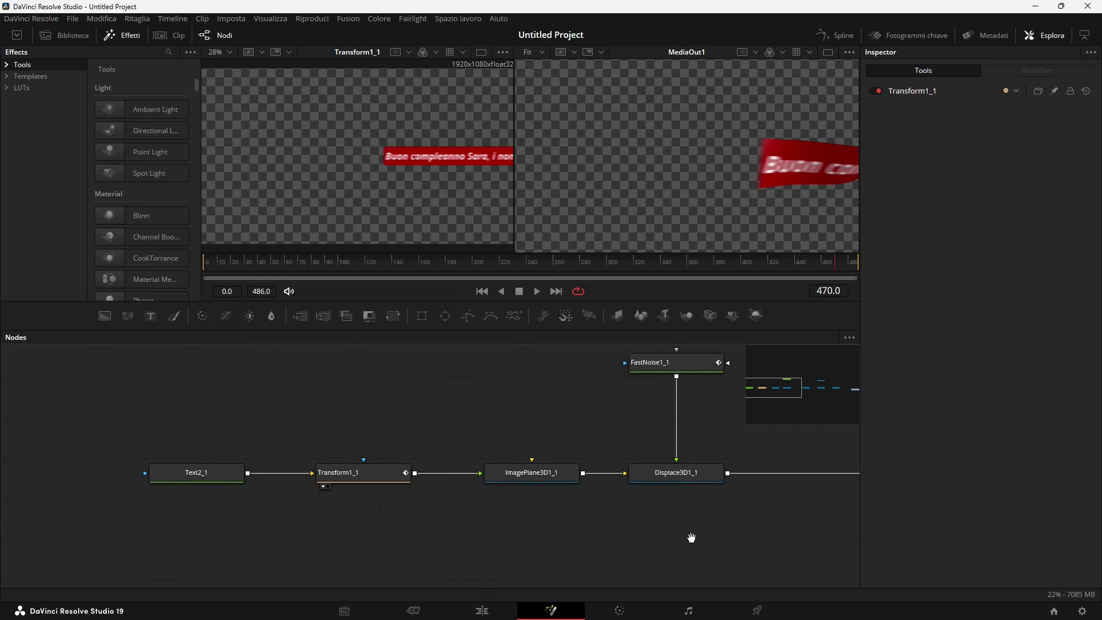
scroll(708, 535, right, 4)
scroll(751, 486, right, 6)
scroll(561, 496, right, 4)
scroll(558, 494, up, 2)
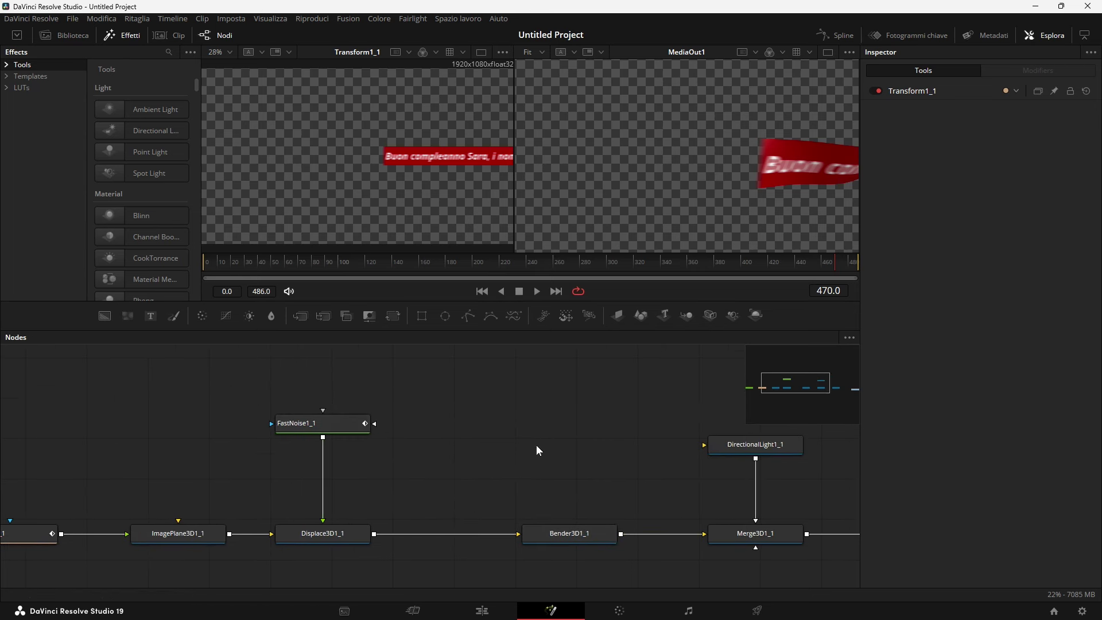
scroll(342, 420, right, 8)
scroll(517, 459, down, 1)
scroll(464, 475, right, 7)
scroll(484, 494, left, 4)
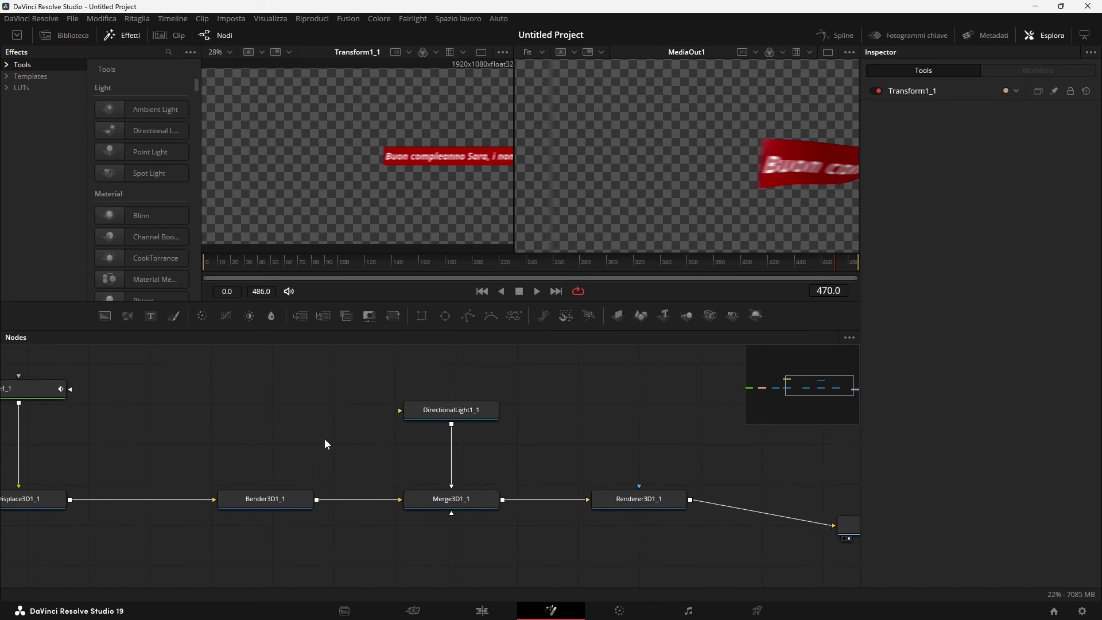
scroll(350, 447, left, 5)
scroll(476, 459, left, 5)
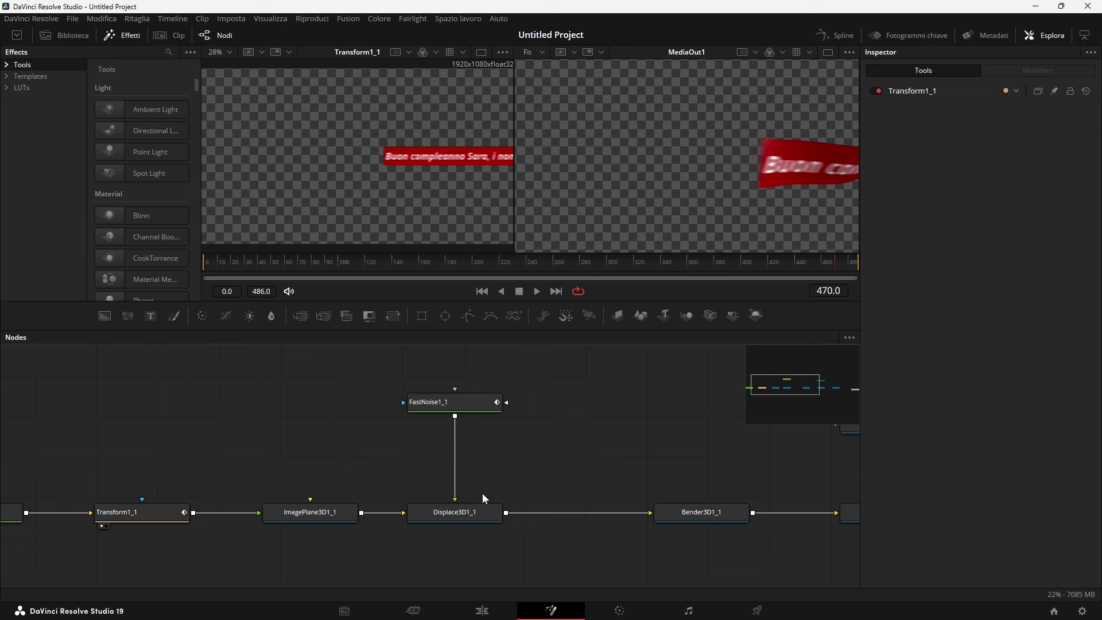
drag(459, 515, 614, 509)
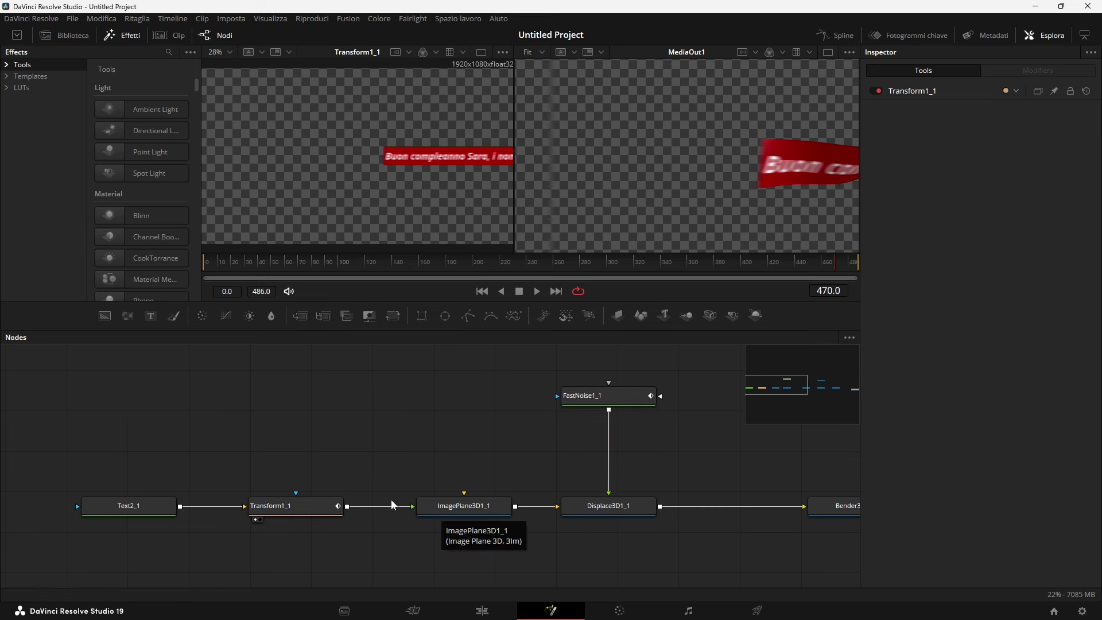
drag(324, 507, 341, 491)
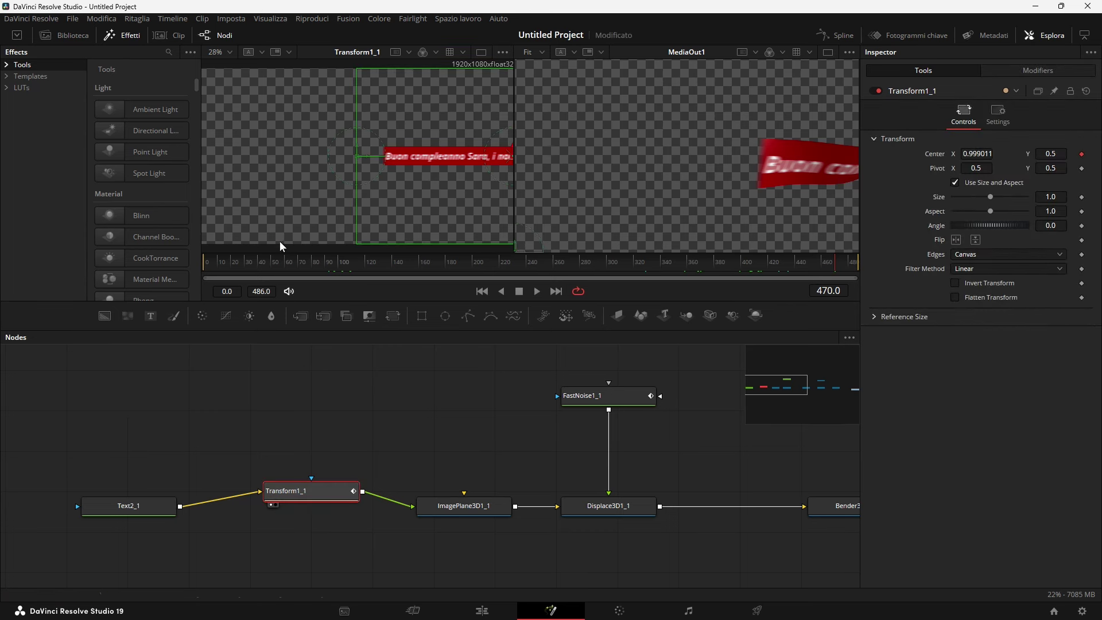
Scrub from frame 112 back to frame 5 and play Transform1_1's Center X slide
click(352, 266)
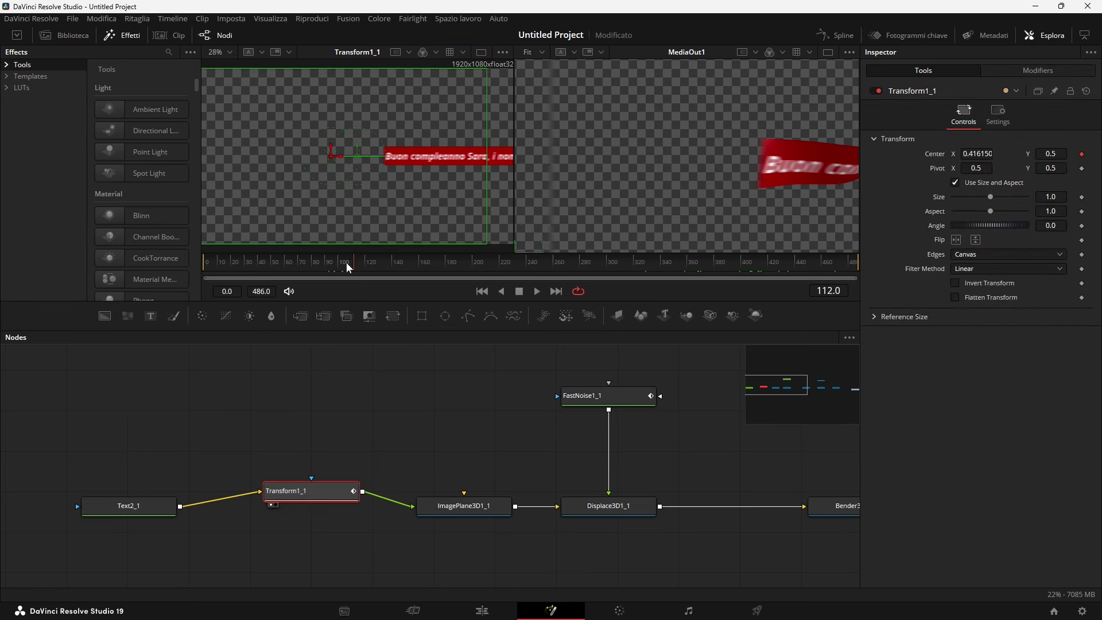
drag(347, 267, 206, 270)
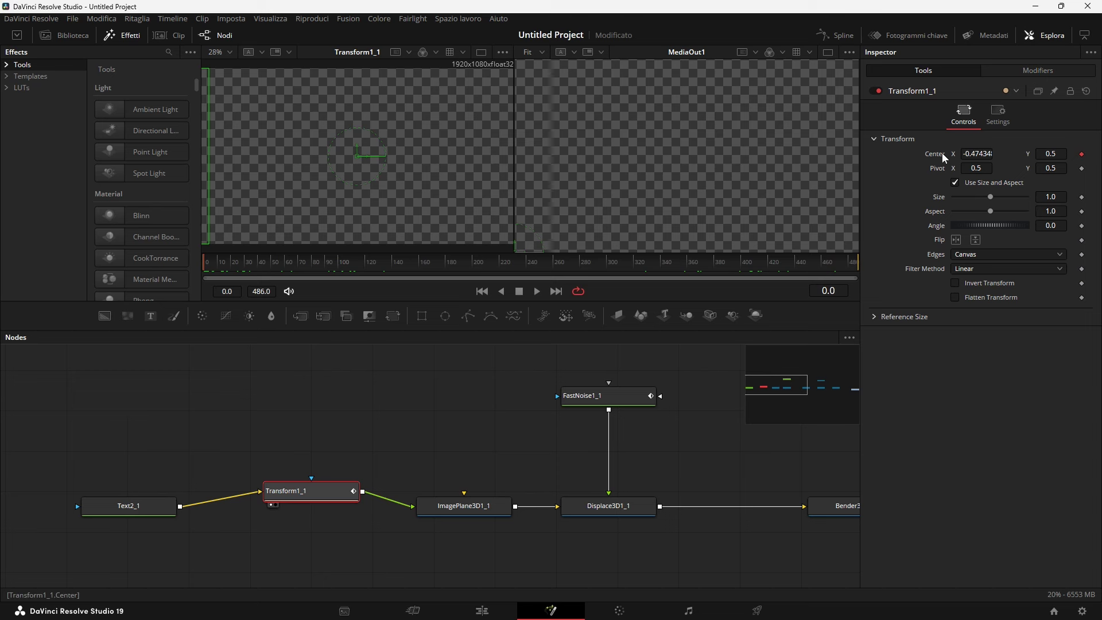
click(211, 267)
key(space)
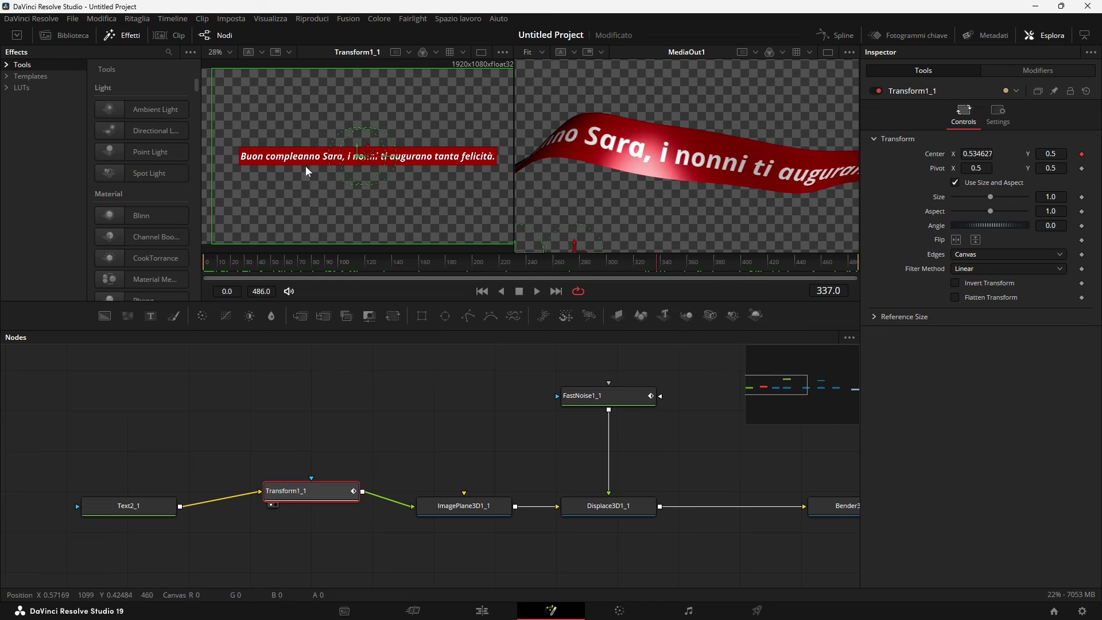
mouse_move(560, 263)
mouse_down()
mouse_move(215, 260)
mouse_move(474, 263)
mouse_up()
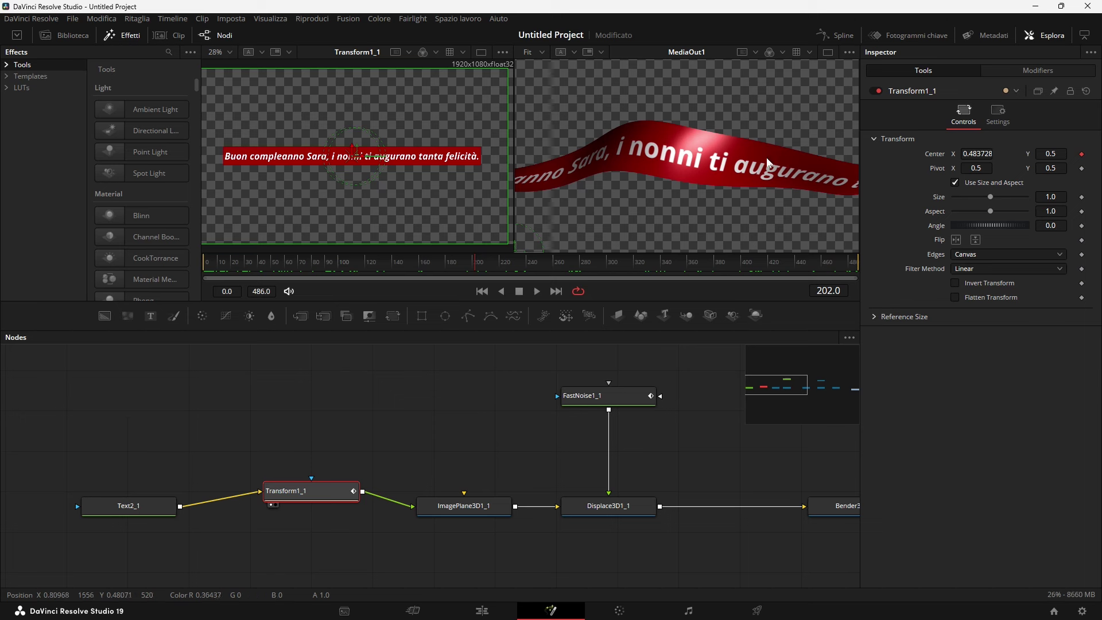
drag(462, 456, 453, 449)
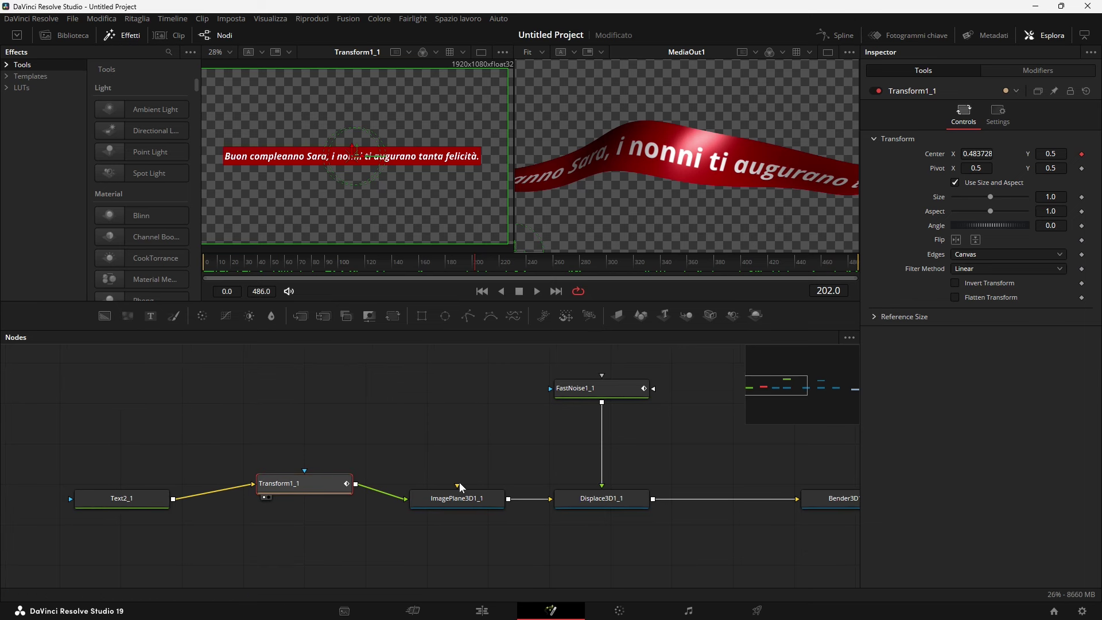
scroll(436, 464, right, 5)
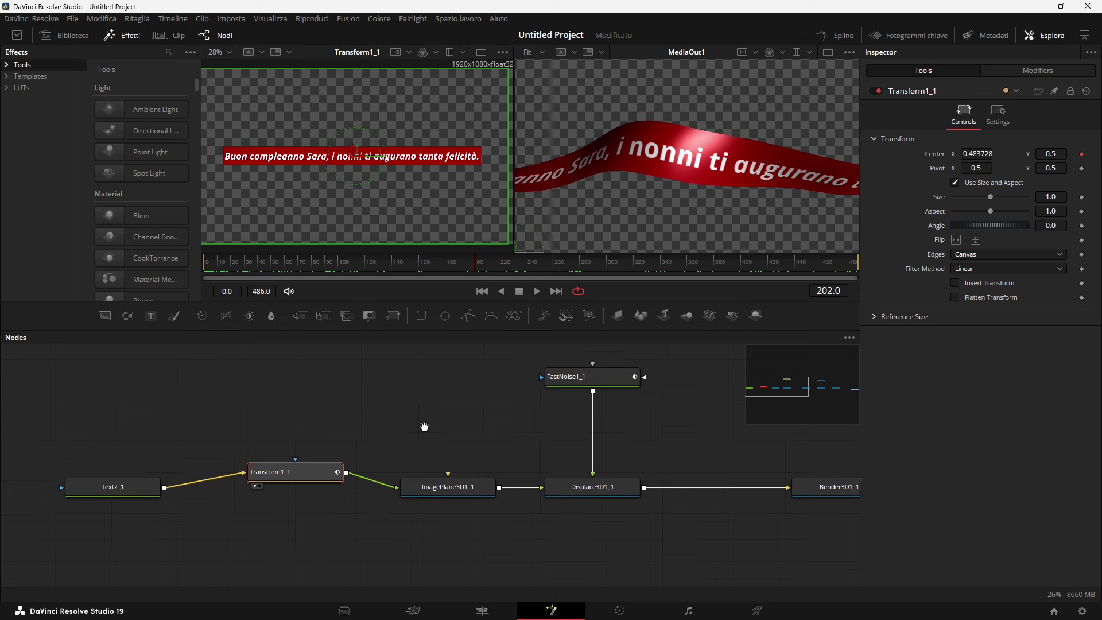
Load ImagePlane3D1_1 in the left viewer, orbit it in perspective, and check frames 102 and 60
click(422, 500)
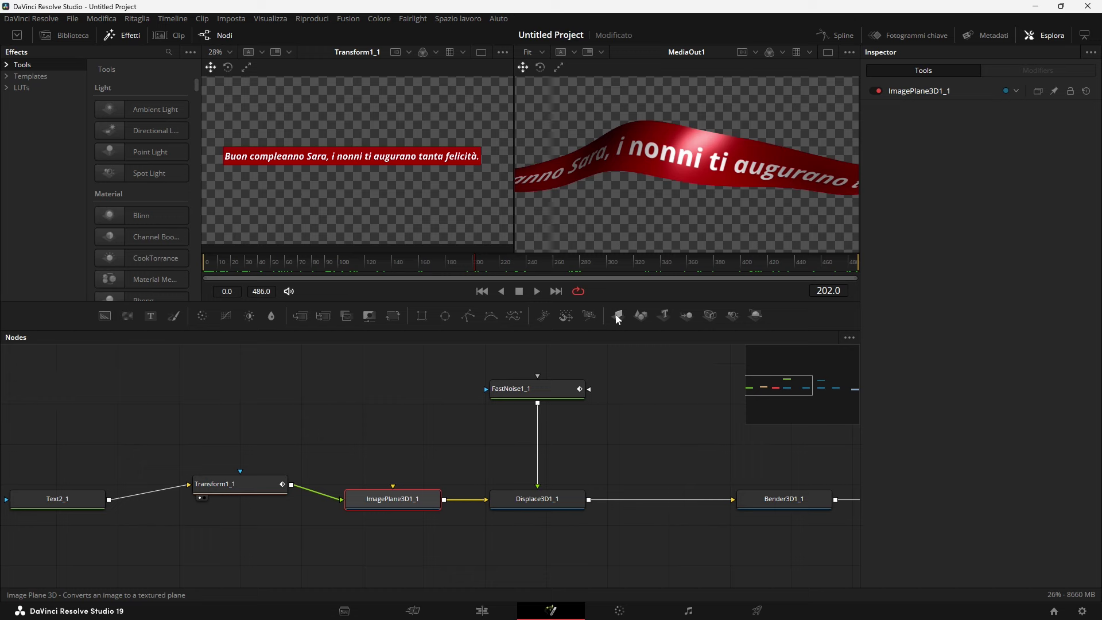
key(1)
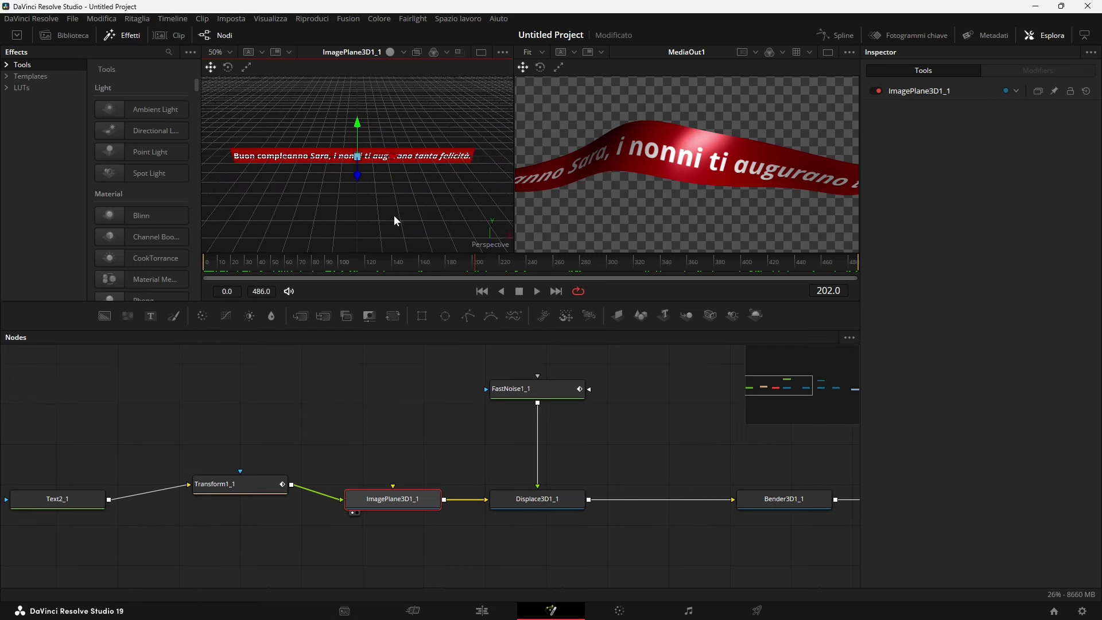
drag(391, 211, 321, 215)
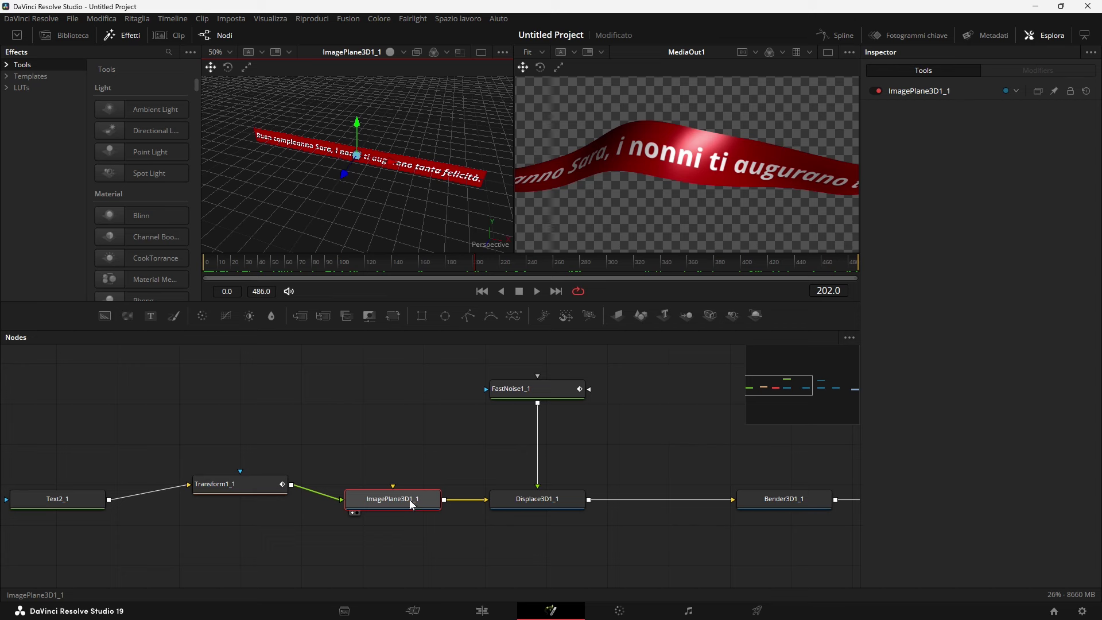
click(340, 261)
drag(306, 257, 213, 249)
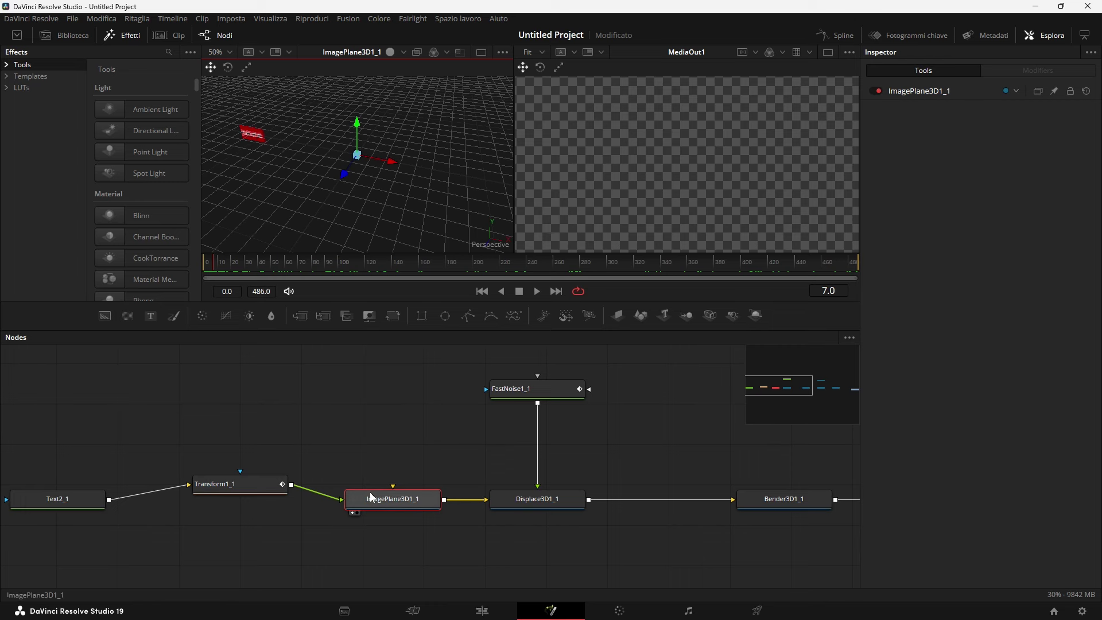
drag(225, 259, 450, 275)
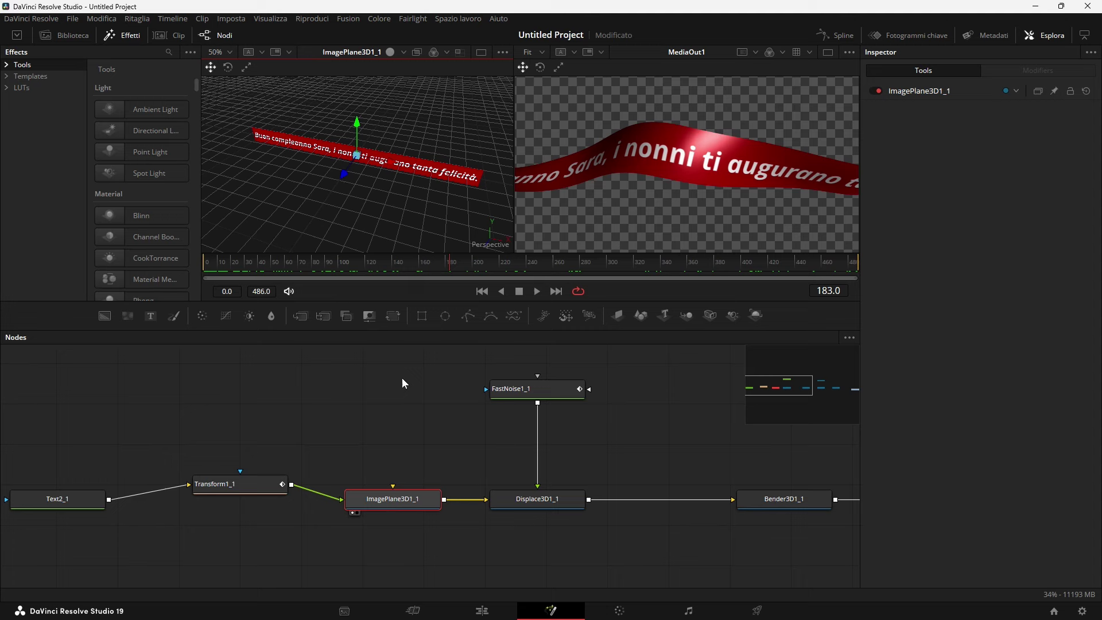
mouse_move(387, 180)
mouse_down()
mouse_move(284, 185)
mouse_move(267, 158)
mouse_move(291, 163)
mouse_up()
mouse_move(300, 261)
mouse_down()
mouse_move(361, 264)
mouse_move(242, 263)
mouse_move(274, 270)
mouse_up()
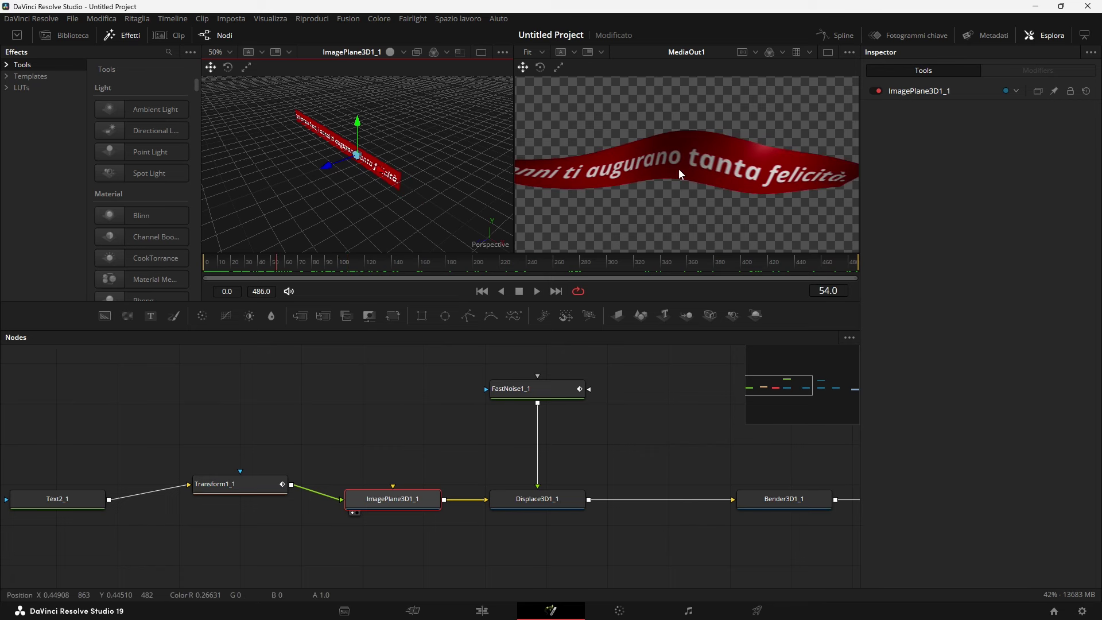
Show Displace3D1_1's wavy banner in the 3D viewer and orbit around it
click(547, 501)
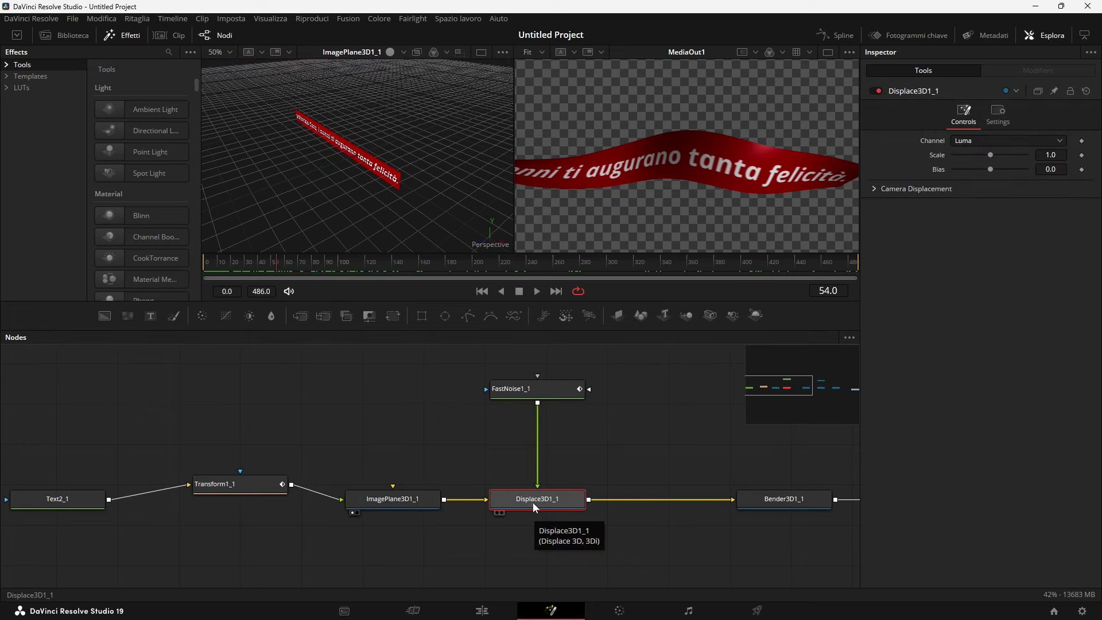
key(1)
mouse_move(333, 182)
mouse_down()
mouse_move(360, 201)
mouse_move(308, 217)
mouse_move(389, 222)
mouse_up()
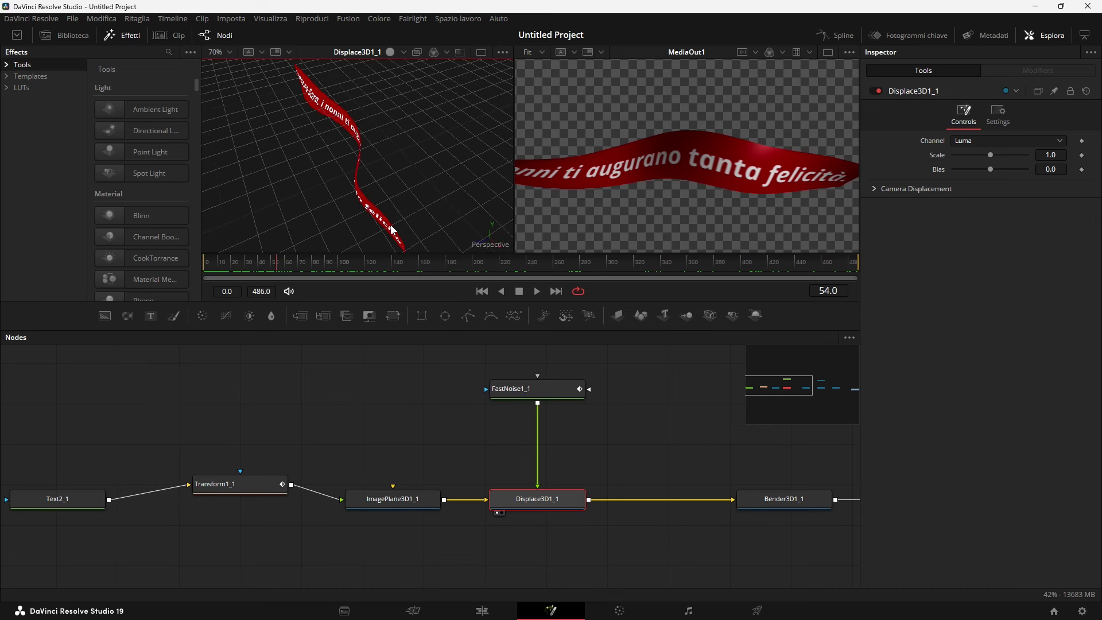
mouse_move(276, 261)
mouse_down()
mouse_move(200, 259)
mouse_move(284, 261)
mouse_up()
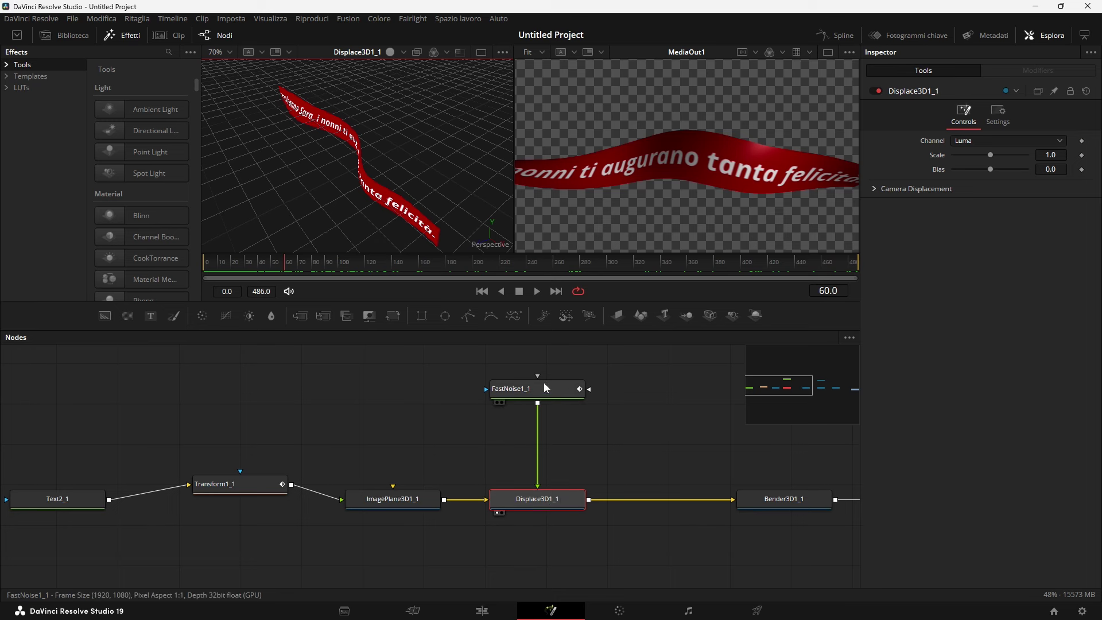
Raise Displace3D1_1's Scale to 0.898, then display the FastNoise1_1 cloud pattern
click(507, 389)
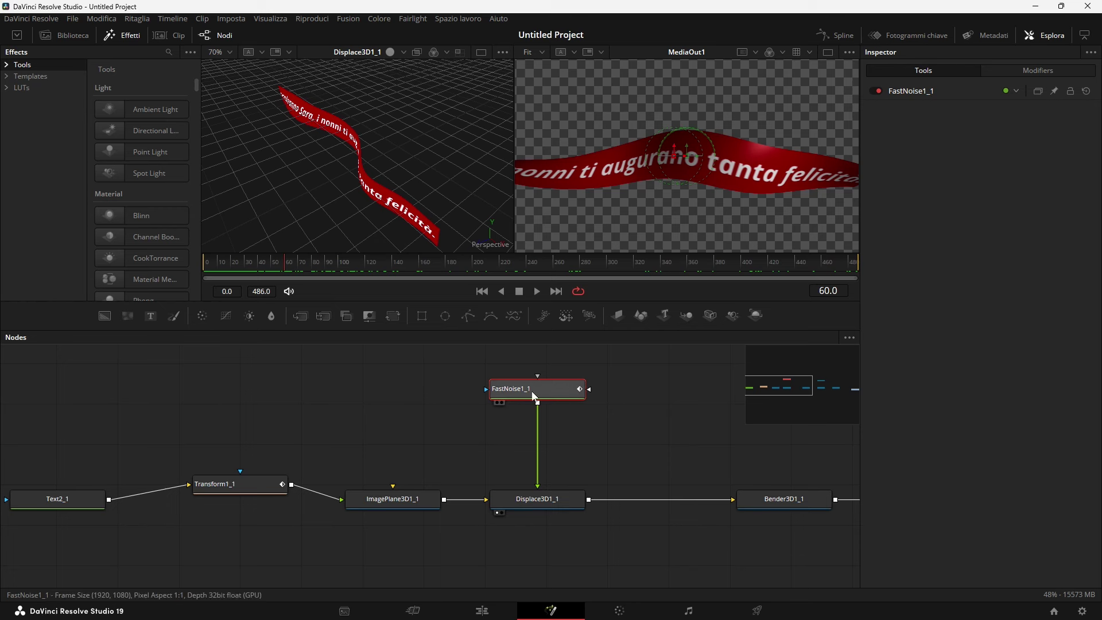
click(533, 501)
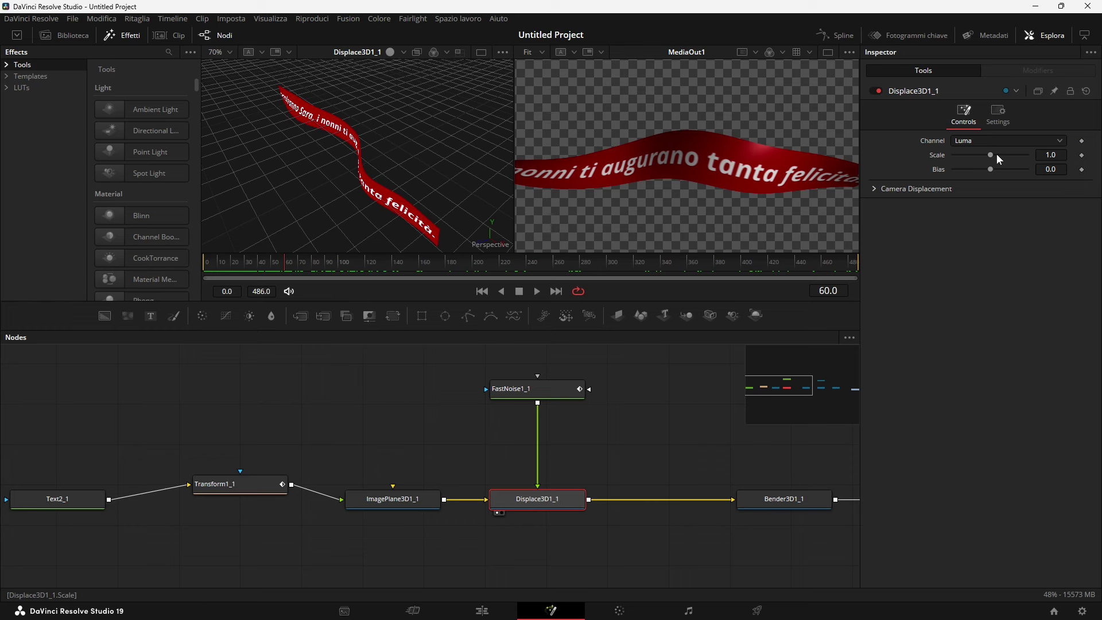
mouse_move(993, 153)
mouse_down()
mouse_move(1015, 155)
mouse_move(944, 152)
mouse_move(1005, 155)
mouse_move(989, 152)
mouse_up()
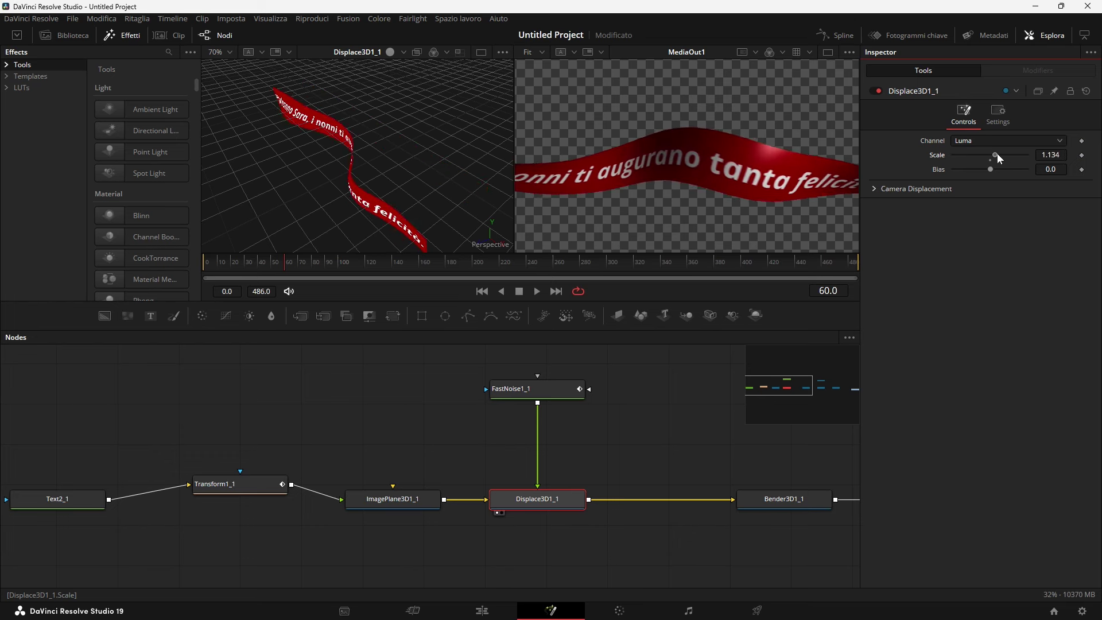
click(520, 392)
key(1)
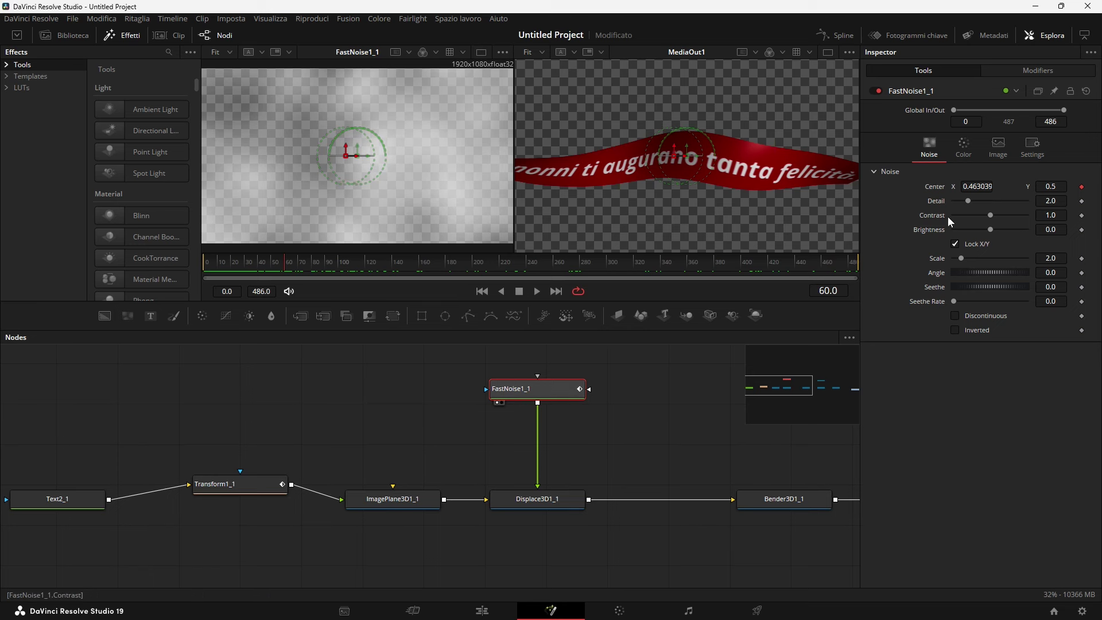
drag(967, 201, 991, 201)
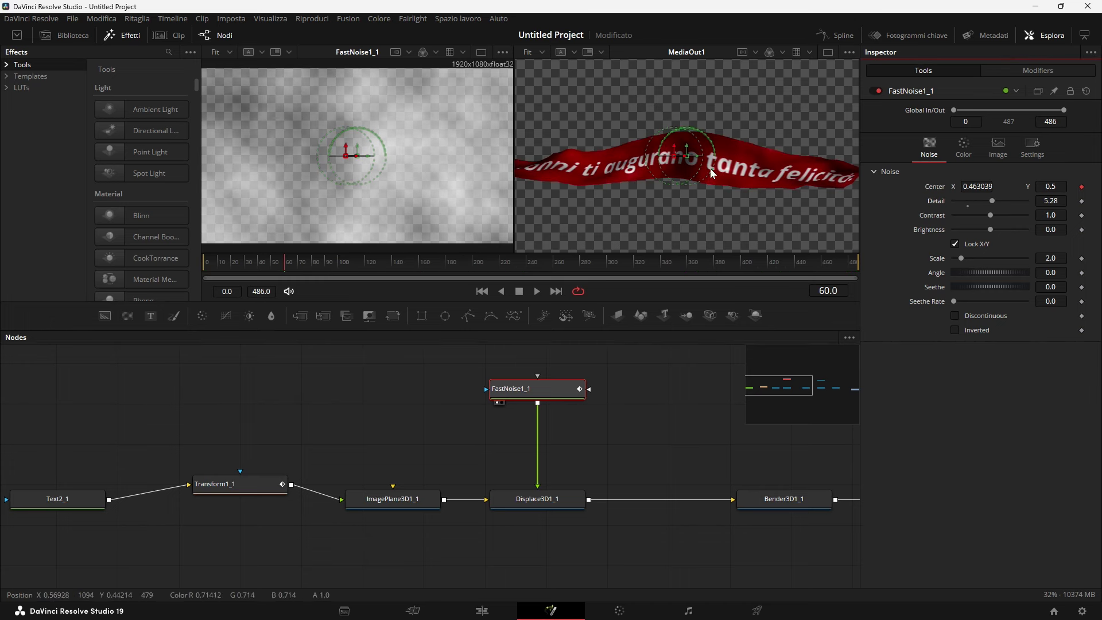
drag(961, 258, 966, 258)
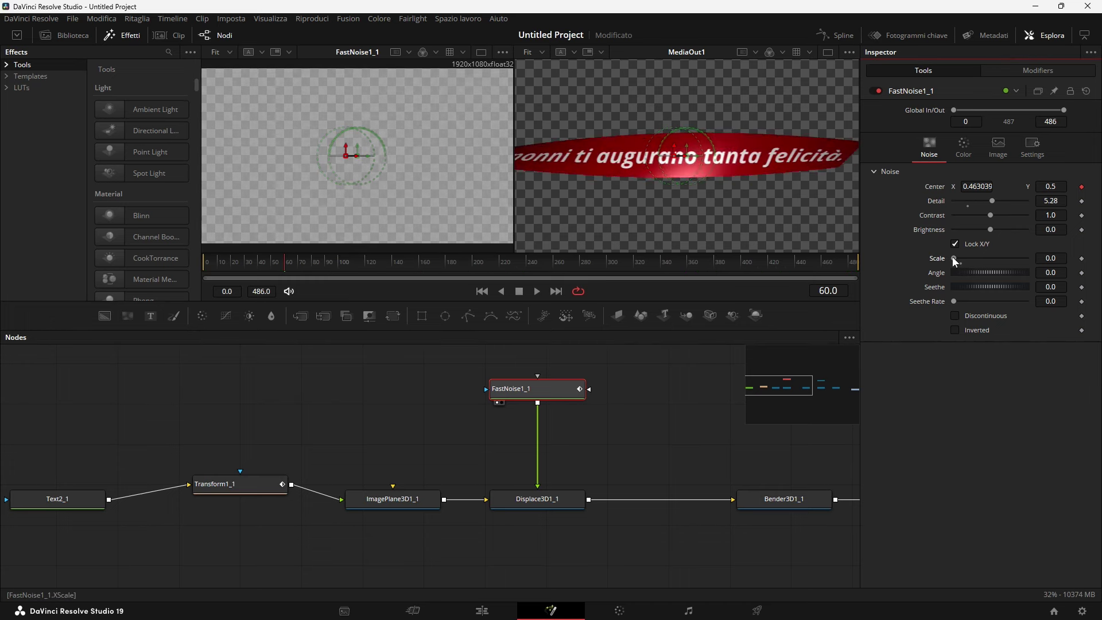
drag(966, 258, 992, 258)
click(955, 243)
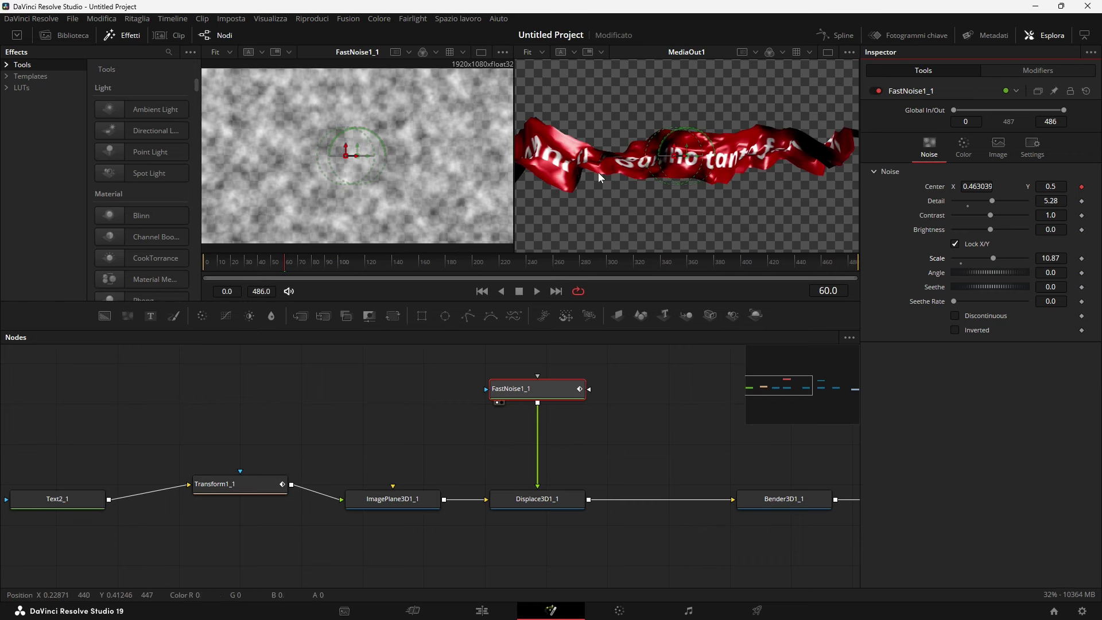
key(ctrl+z)
key(ctrl+z)
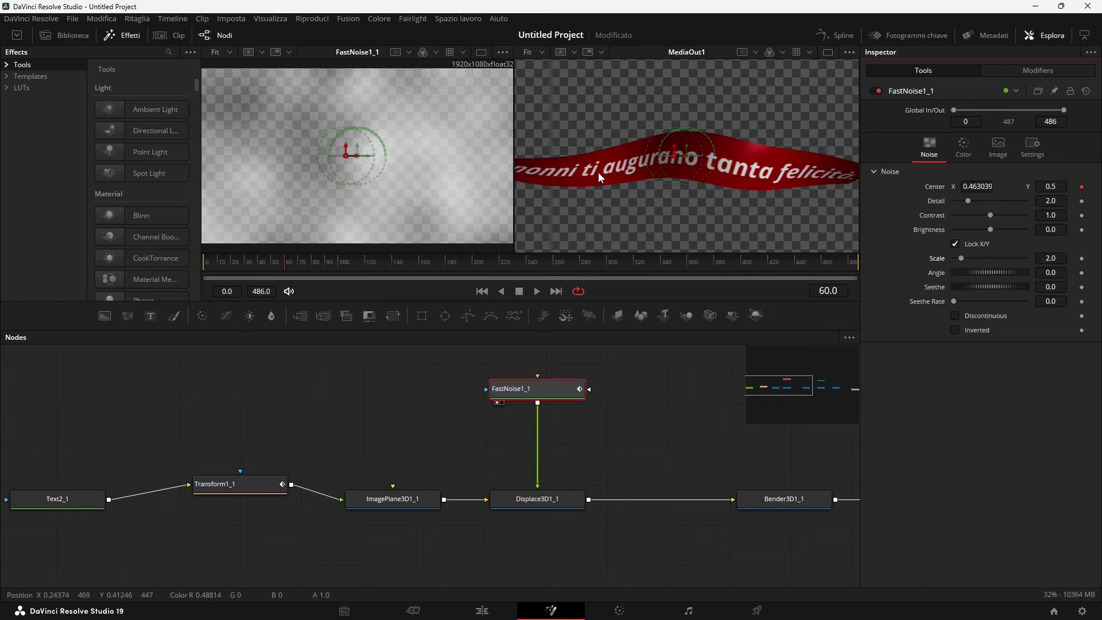
drag(672, 486, 534, 486)
View Displace3D1_1's wavy banner in the 3D viewer from an orbited angle
click(422, 505)
key(1)
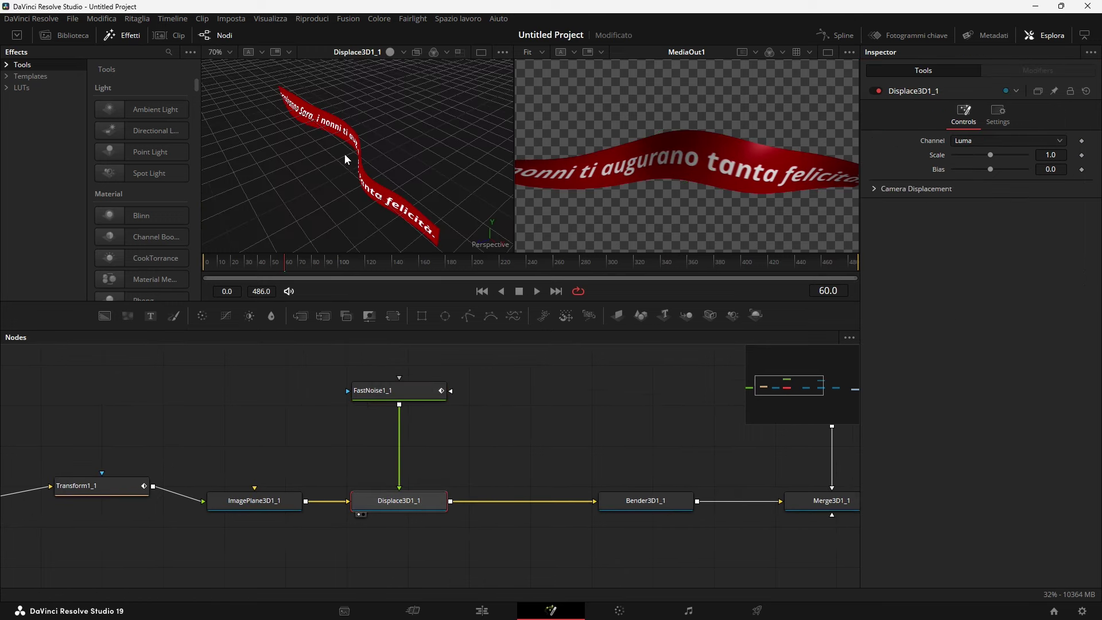
drag(345, 163, 396, 193)
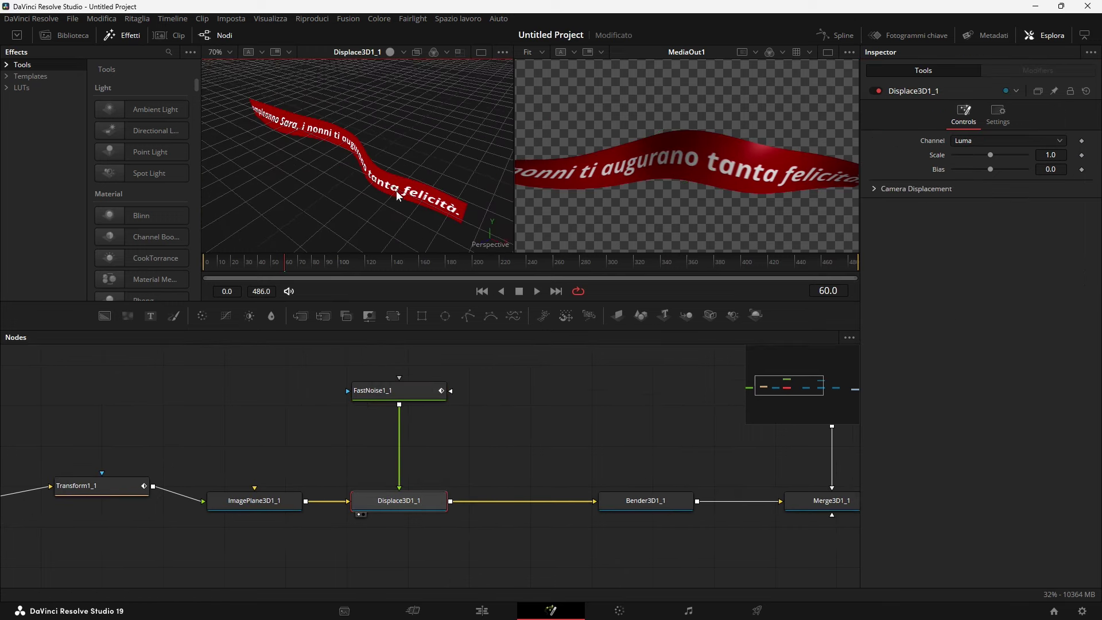
Show Bender3D1_1's twisted ribbon in the left viewer and raise its twist Amount to 1.0
click(645, 500)
key(1)
mouse_move(397, 191)
mouse_down()
mouse_move(355, 175)
mouse_move(390, 161)
mouse_move(299, 162)
mouse_up()
drag(1017, 154, 1033, 152)
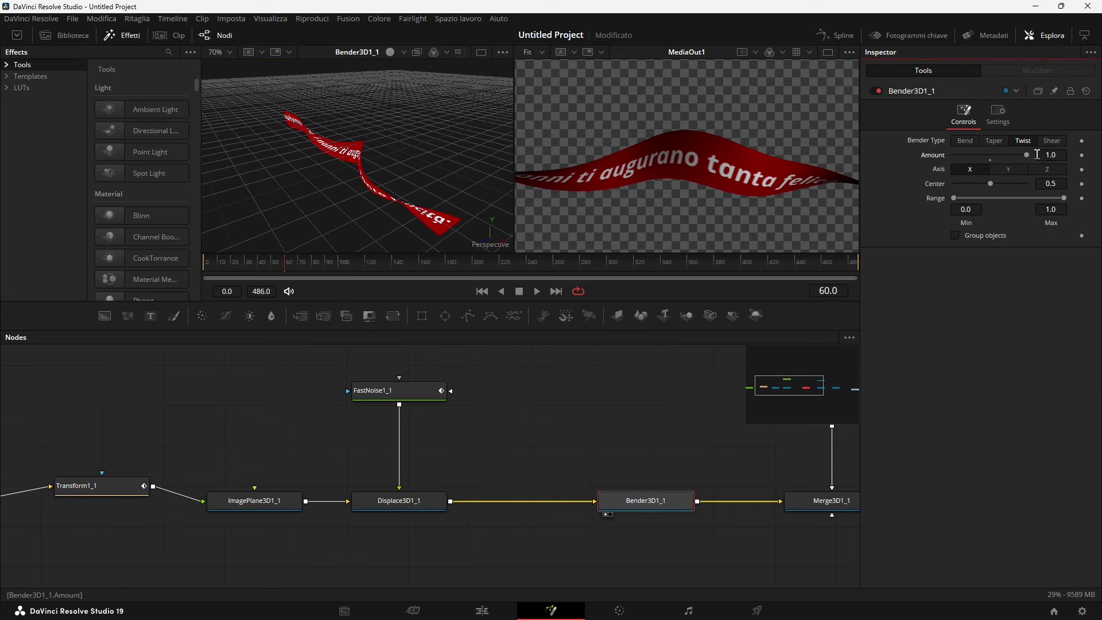
Set the Bender3D1_1 twist Amount to 5.0 so the ribbon coils into tight spirals
mouse_move(438, 197)
mouse_down()
mouse_move(369, 187)
mouse_move(385, 196)
mouse_up()
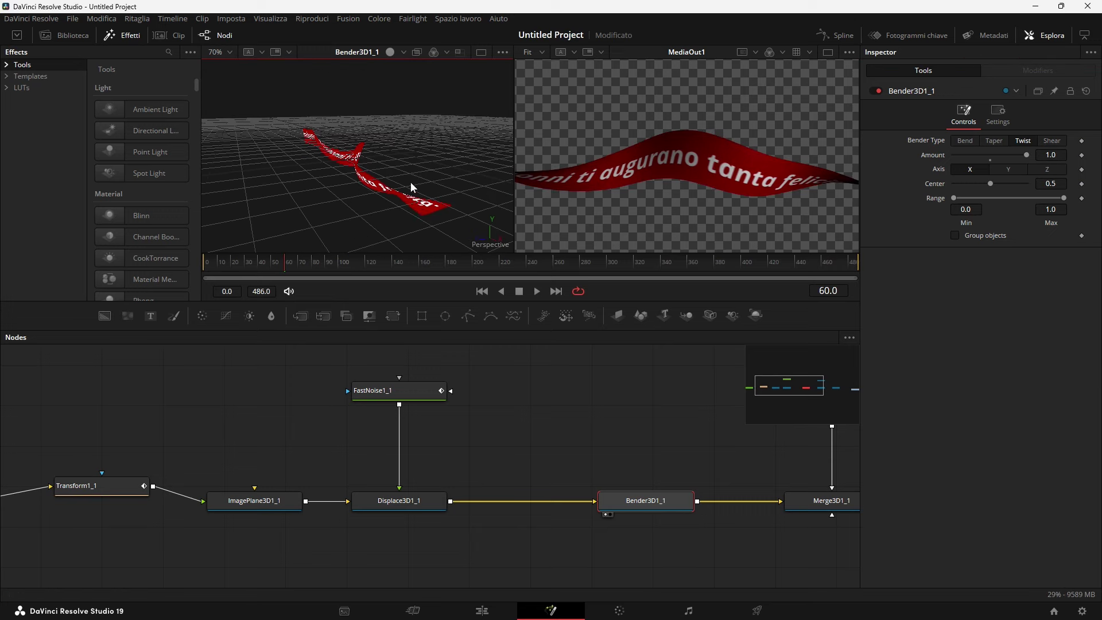
drag(1026, 154, 986, 155)
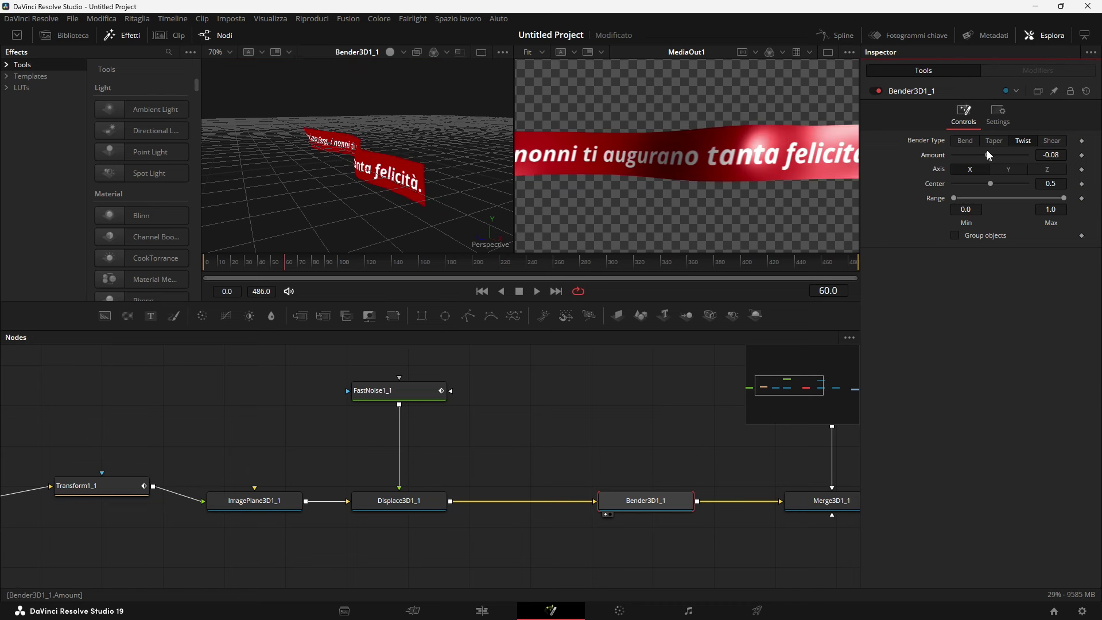
drag(986, 154, 1054, 171)
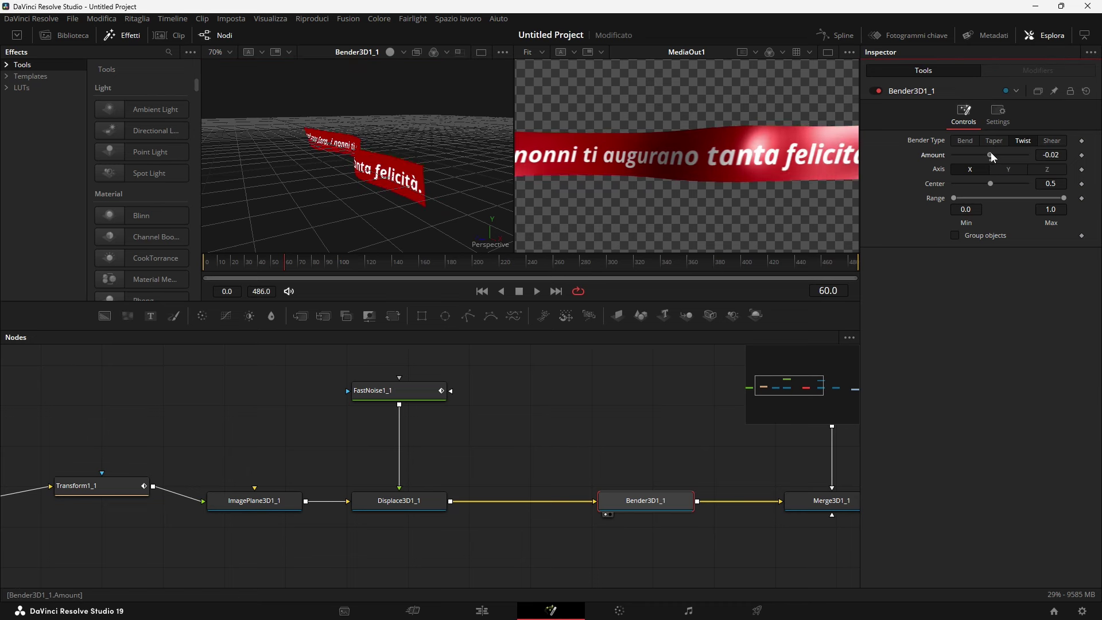
mouse_move(310, 126)
mouse_down()
mouse_move(283, 161)
mouse_move(337, 204)
mouse_move(354, 182)
mouse_up()
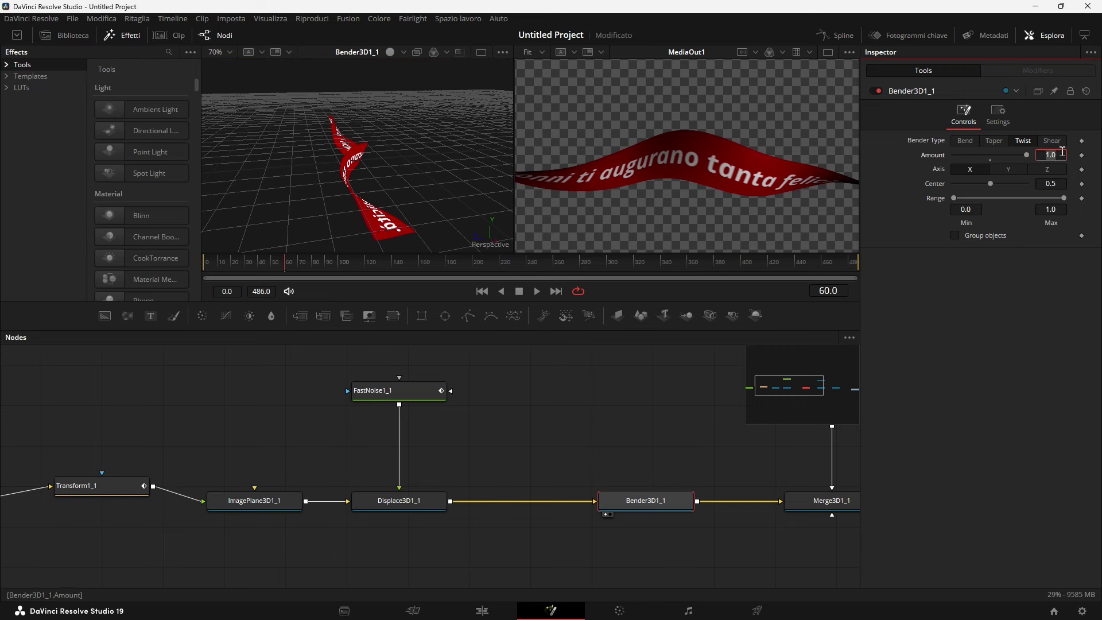
key(Tab)
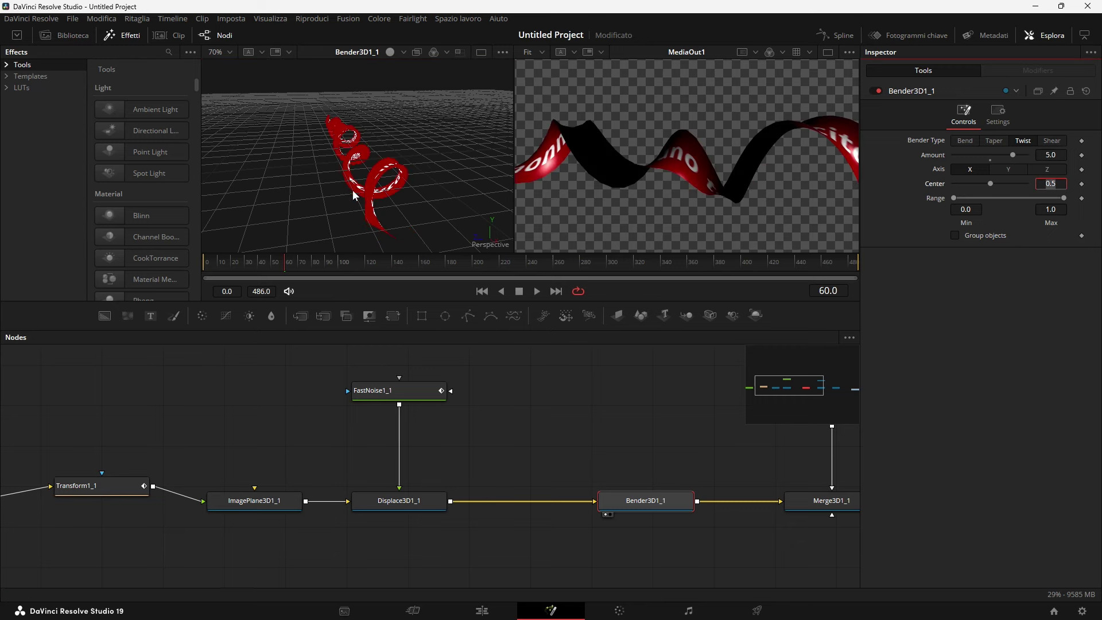
drag(356, 196, 405, 206)
drag(424, 171, 448, 190)
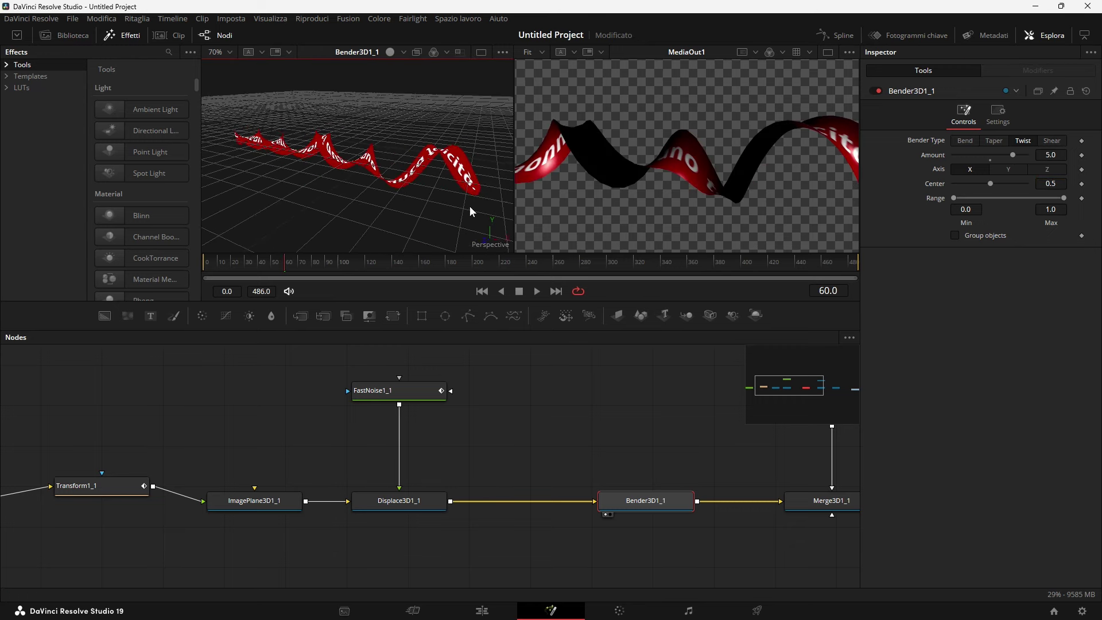
Preview the twist animation from frame 0 and nudge the Merge3D1_1 node up
drag(759, 261, 170, 270)
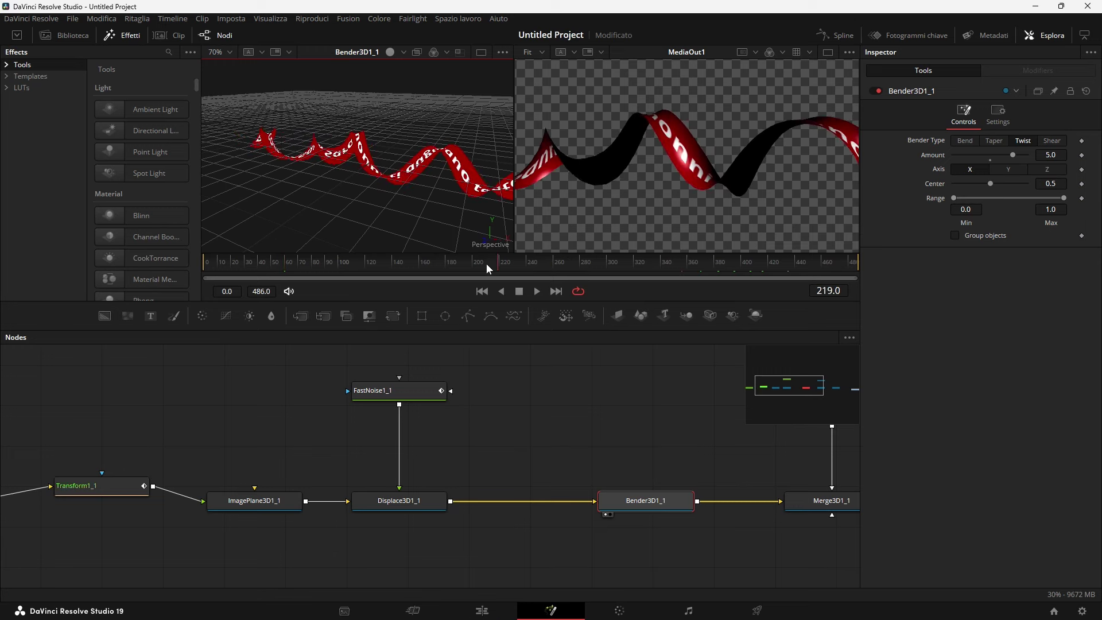
key(space)
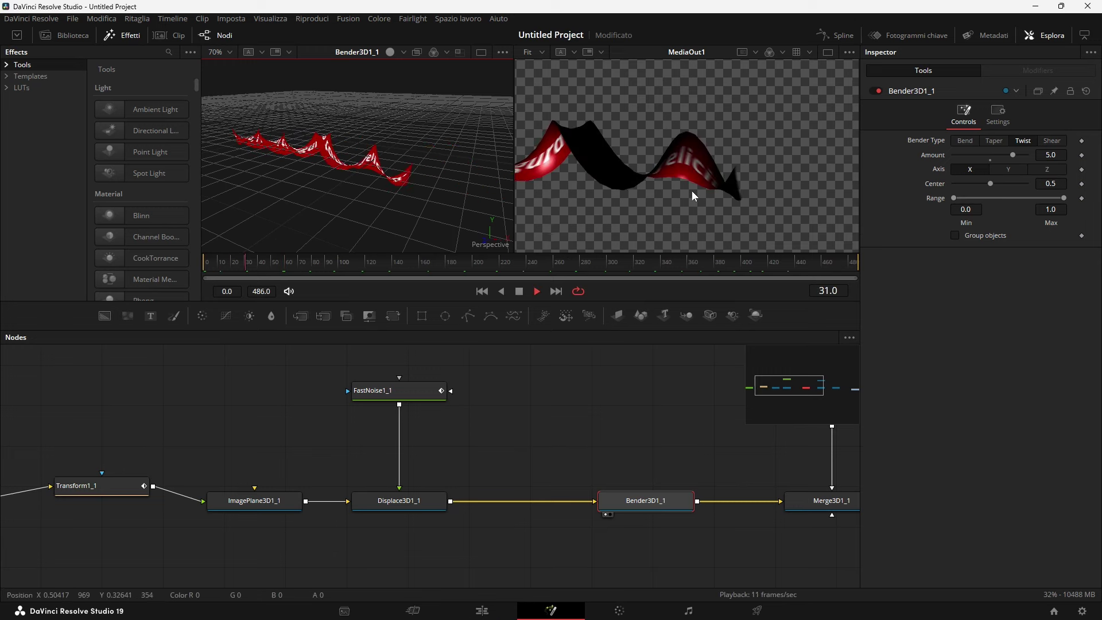
key(space)
drag(788, 385, 812, 386)
drag(542, 489, 546, 473)
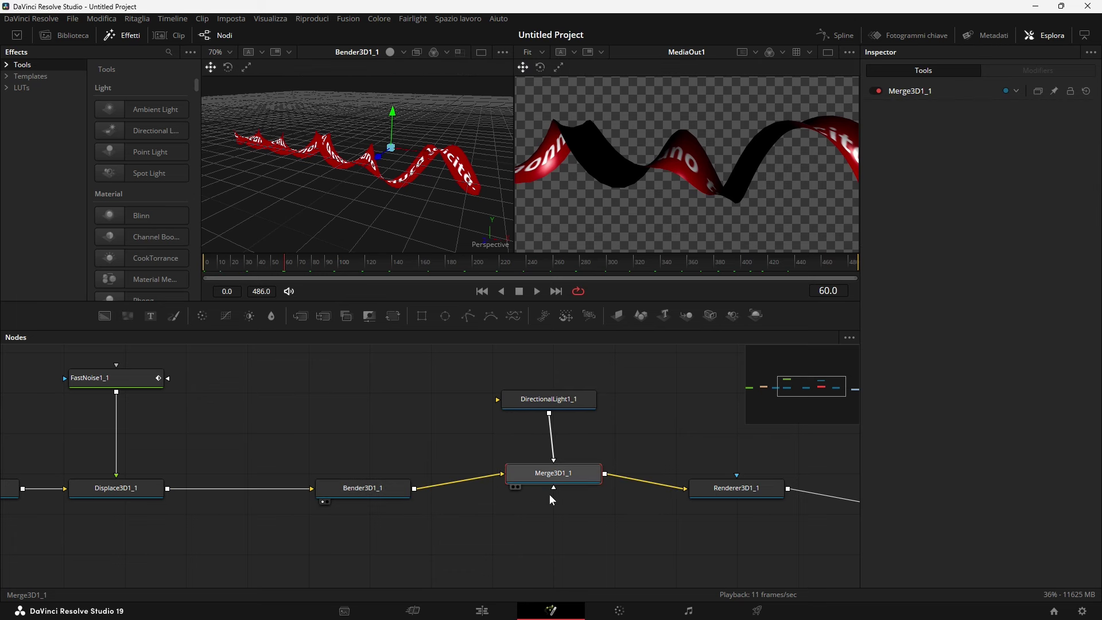
Rotate DirectionalLight1_1 to X -47.0, Y 101.7, Z 96.5 in its Transform settings
click(557, 400)
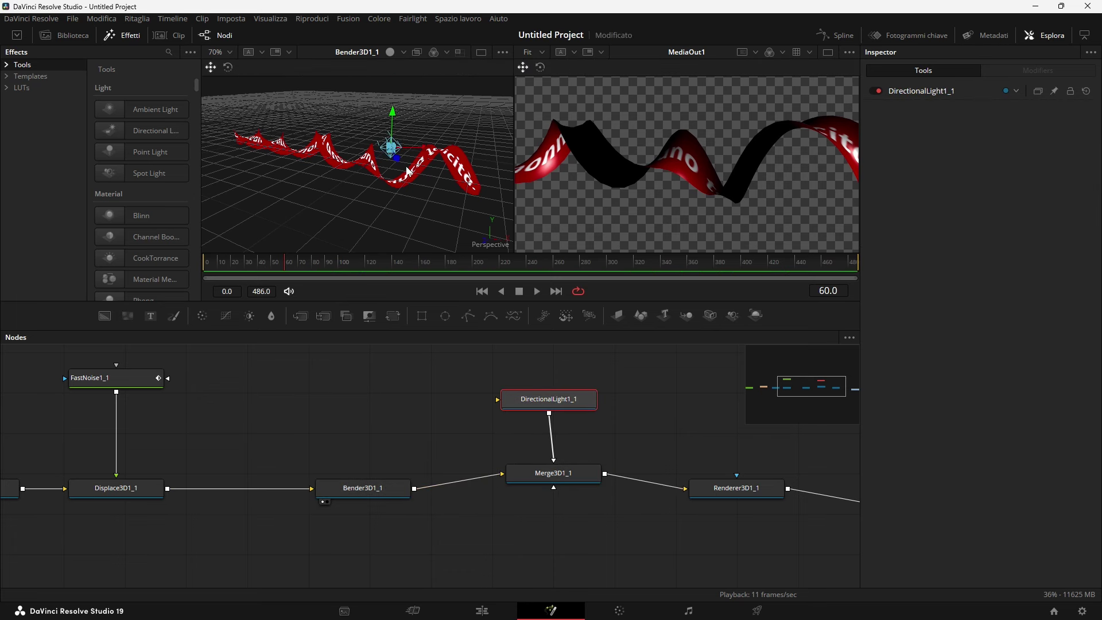
mouse_move(402, 210)
mouse_down()
mouse_move(369, 243)
mouse_move(404, 129)
mouse_move(418, 162)
mouse_move(393, 149)
mouse_up()
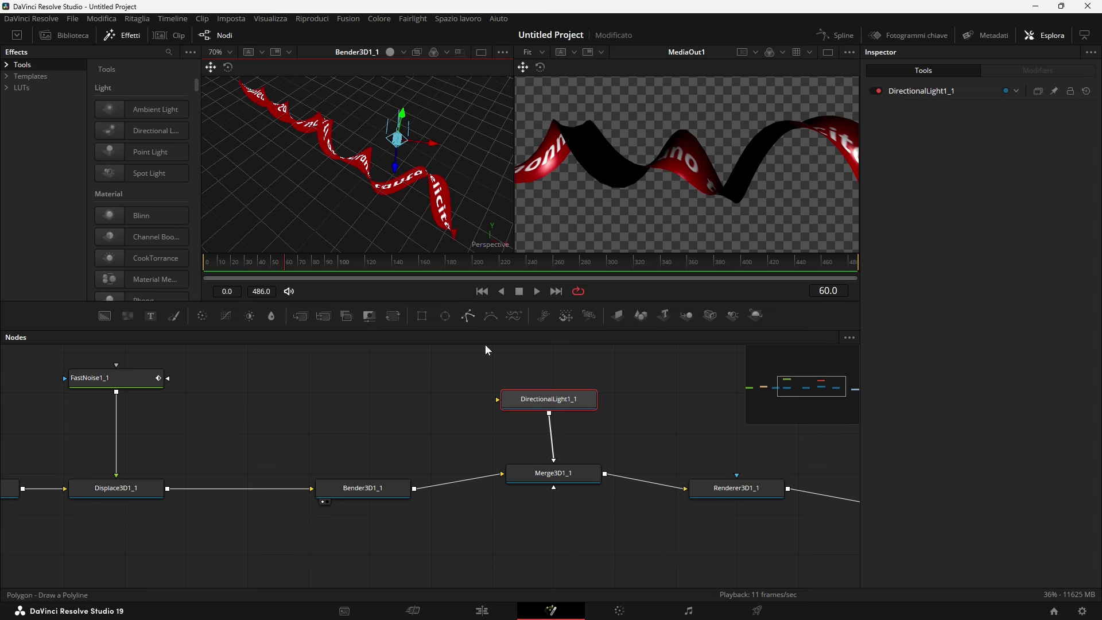
click(951, 92)
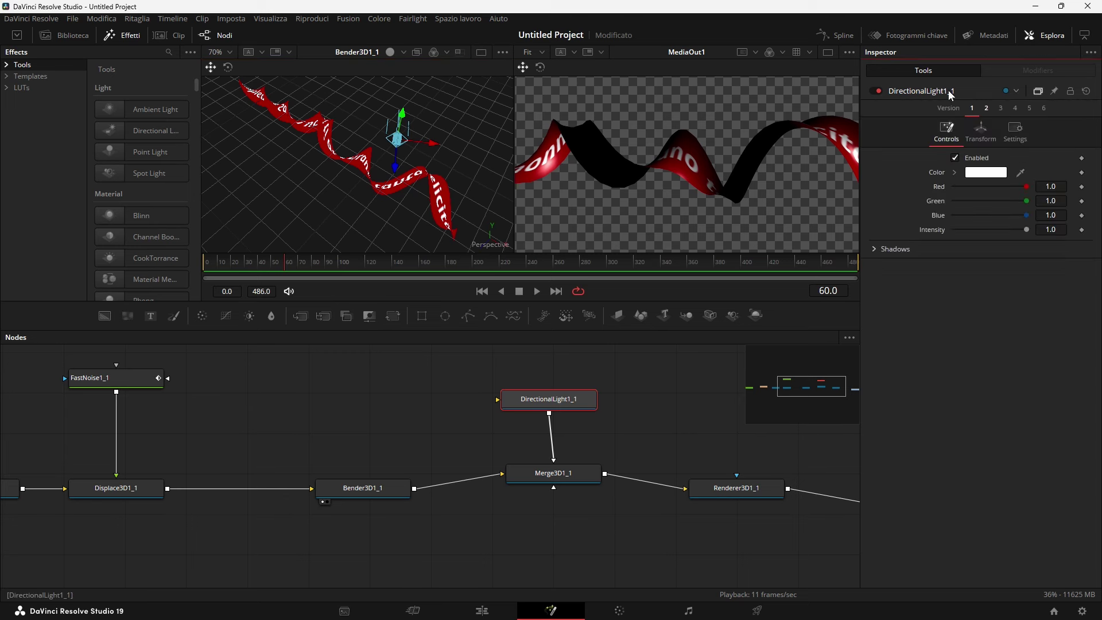
click(979, 132)
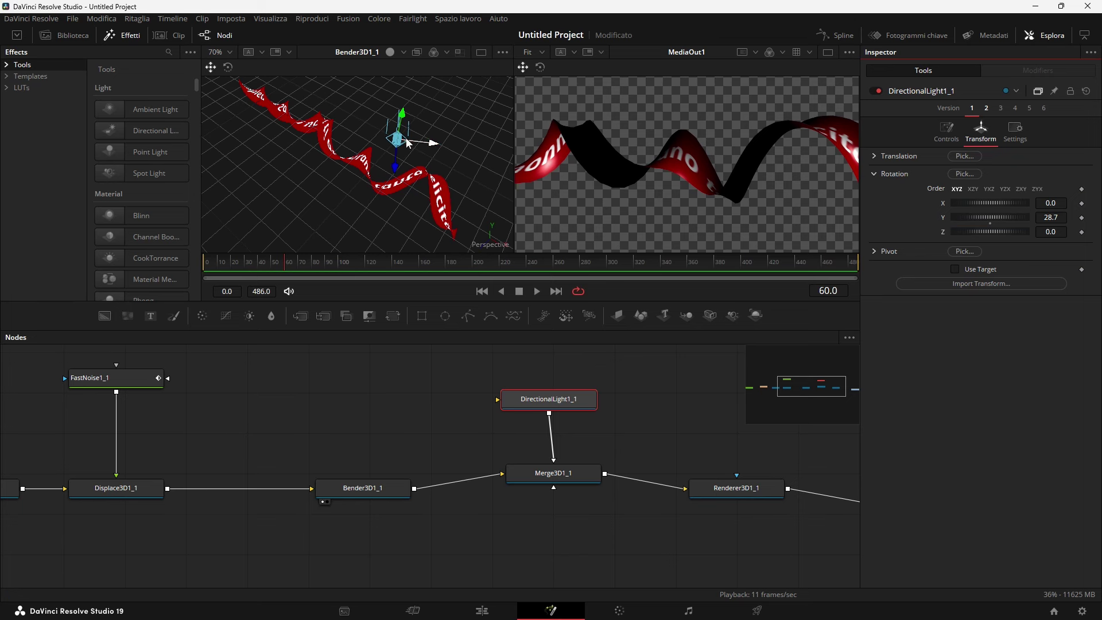
mouse_move(973, 202)
mouse_down()
mouse_move(988, 204)
mouse_move(961, 187)
mouse_up()
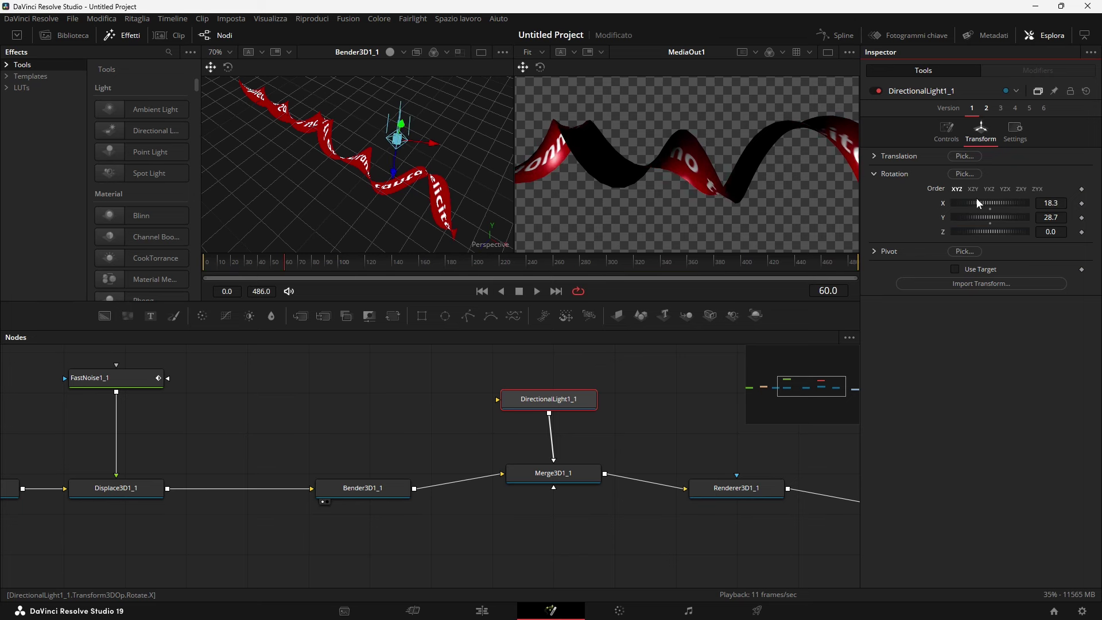
mouse_move(977, 215)
mouse_down()
mouse_move(956, 215)
mouse_move(996, 215)
mouse_move(989, 229)
mouse_move(1001, 230)
mouse_up()
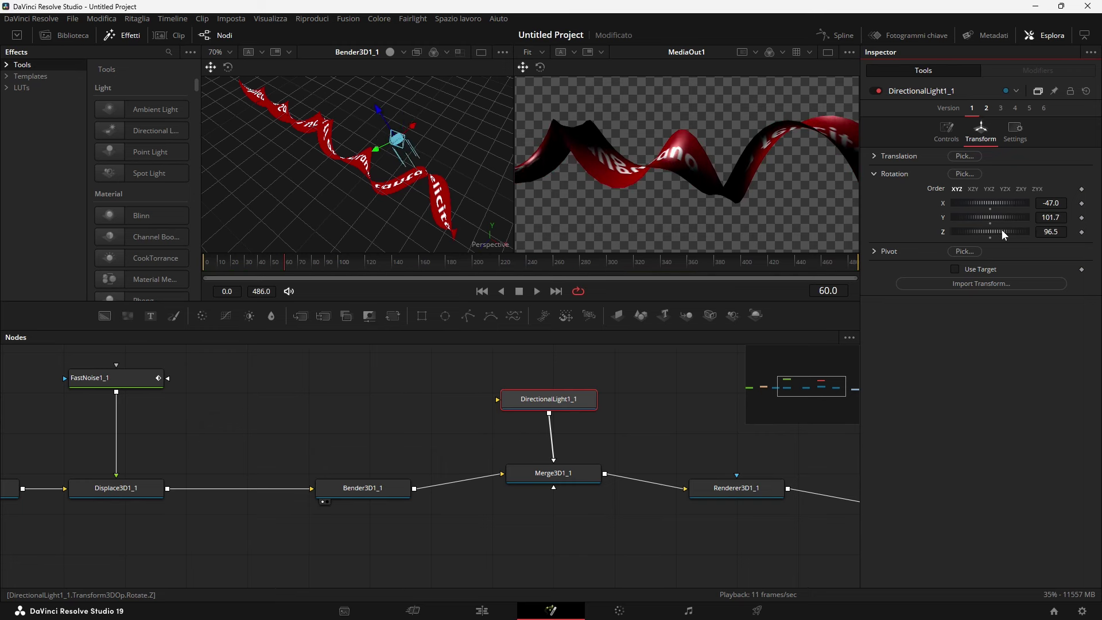
scroll(500, 463, left, 3)
click(443, 475)
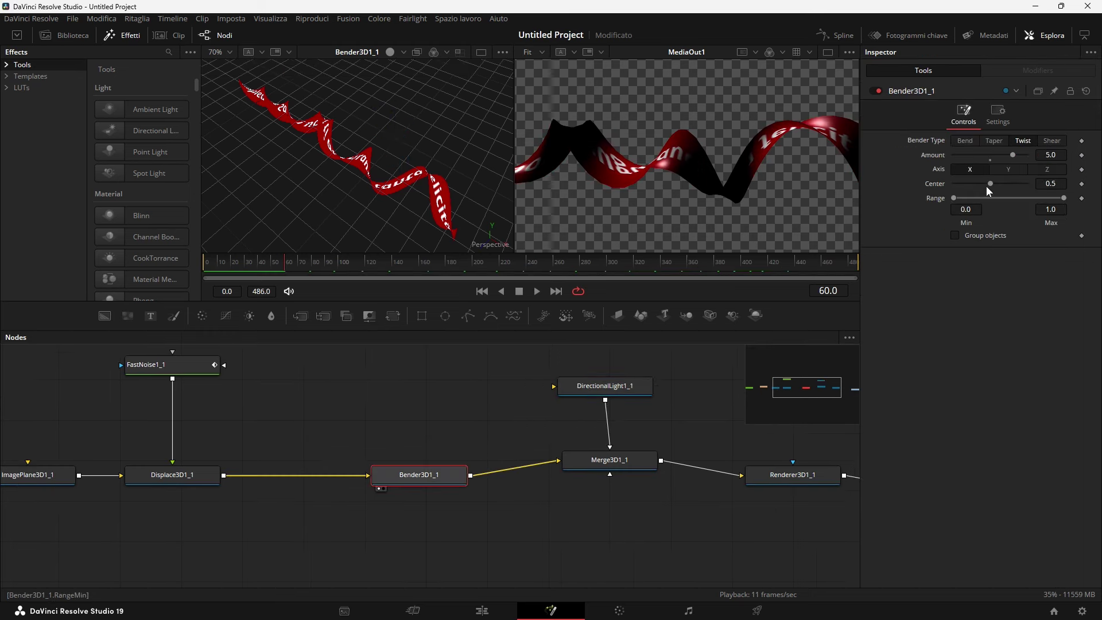
Set Bender3D1_1's twist Amount to 1.78 and scrub the animation to check the lighting
click(989, 157)
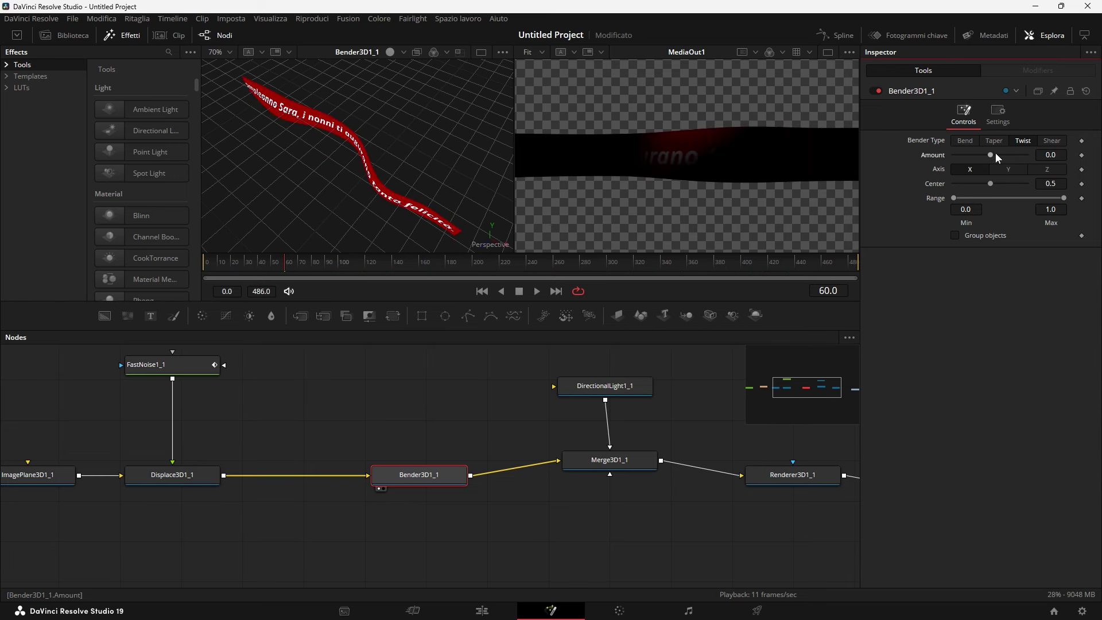
drag(995, 153, 1001, 155)
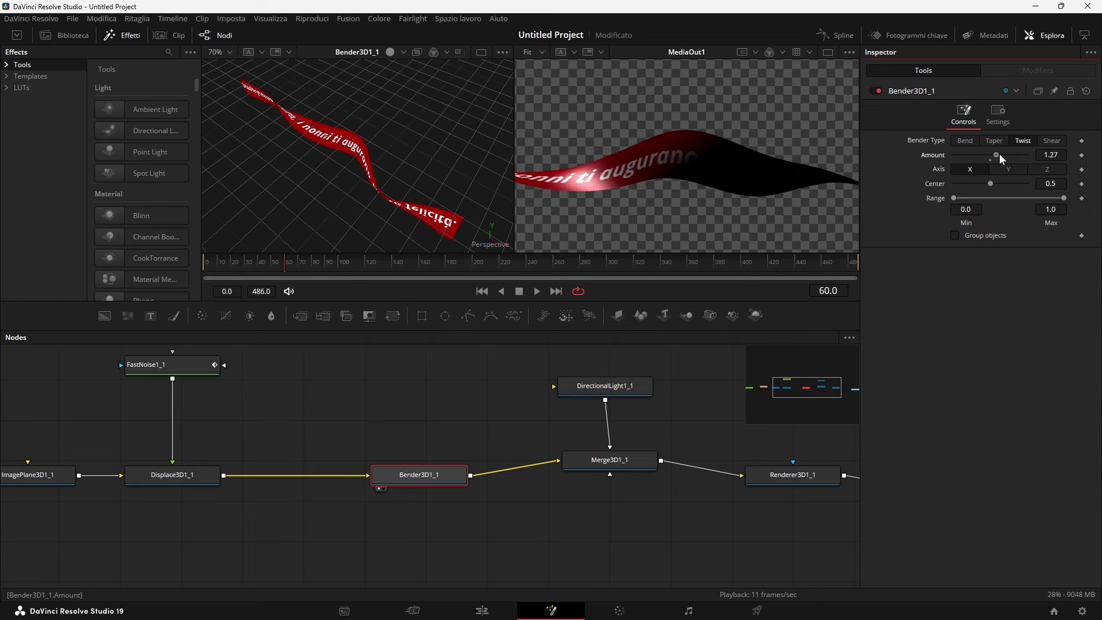
click(615, 388)
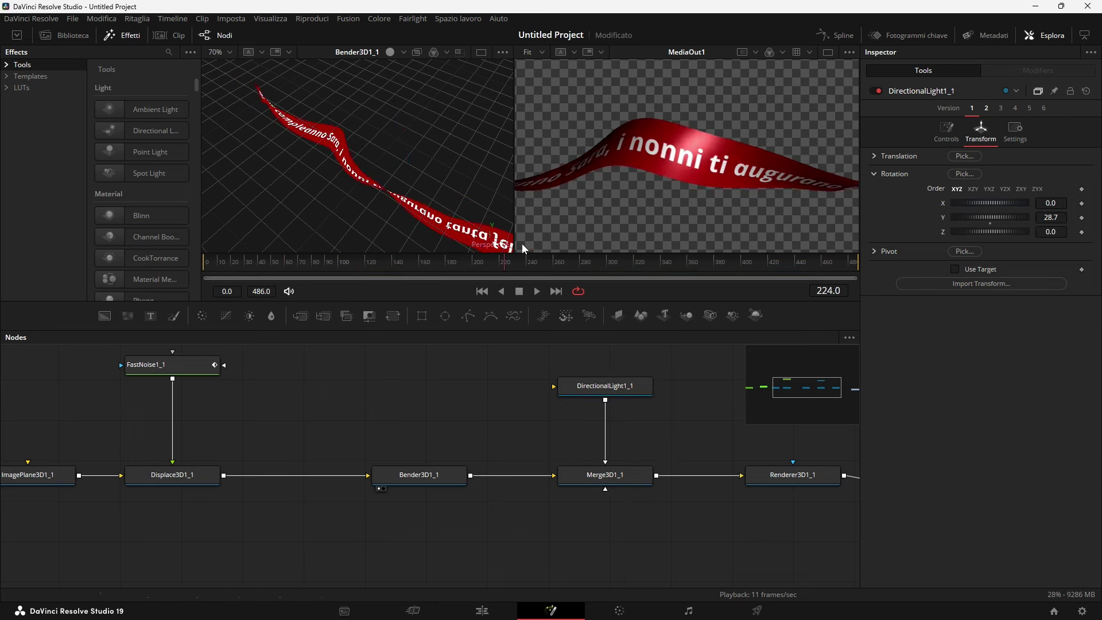
drag(522, 243, 492, 254)
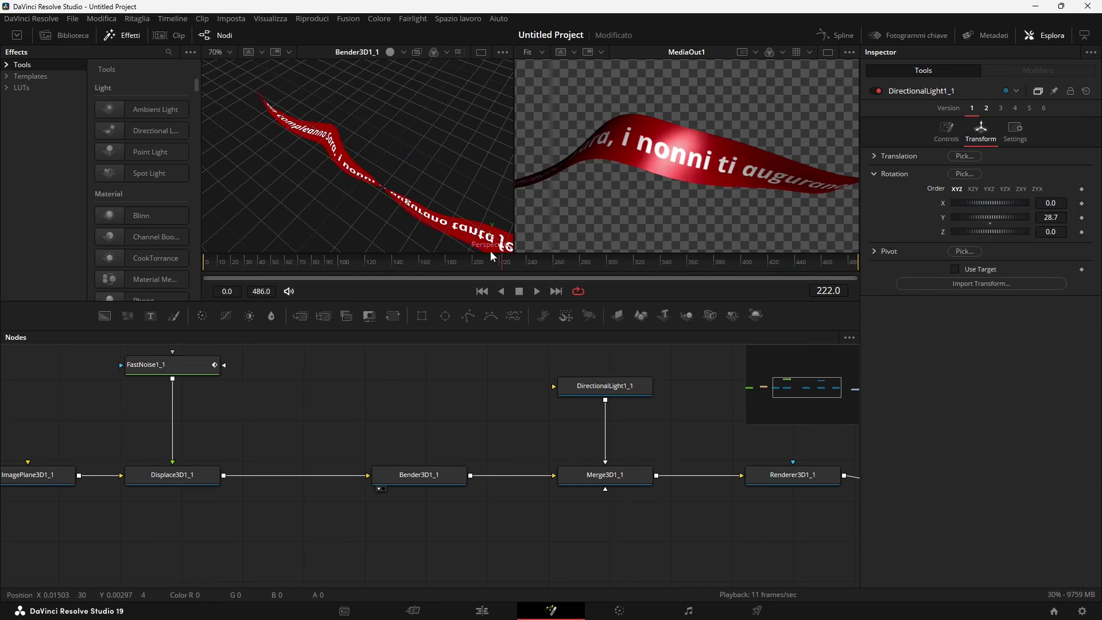
drag(491, 255, 214, 258)
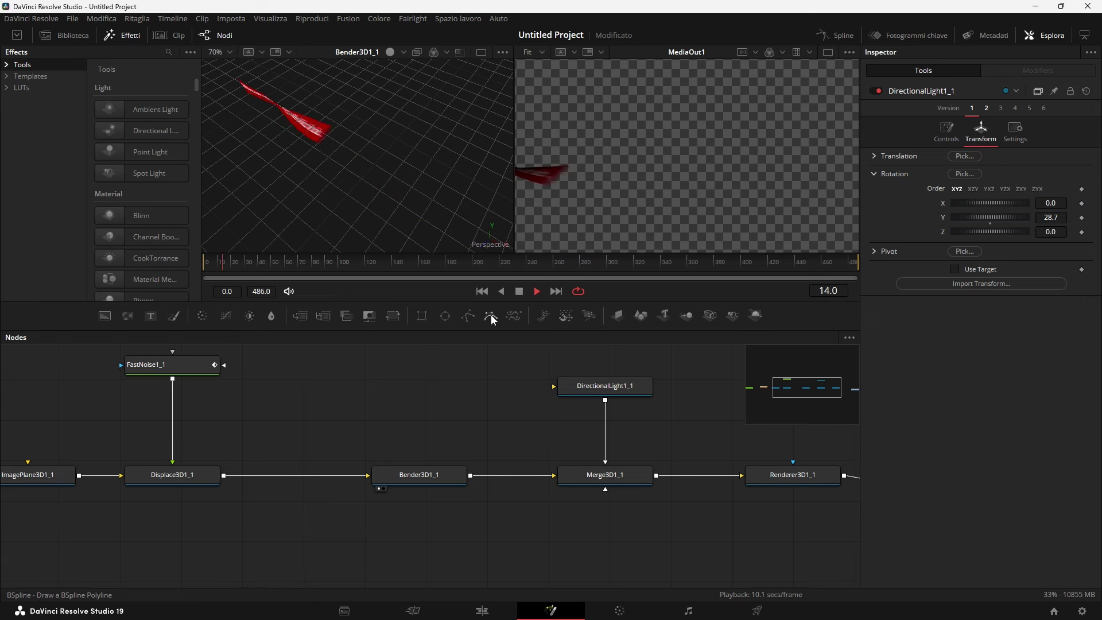
Display the Renderer3D1_1 output in the right viewer
click(576, 487)
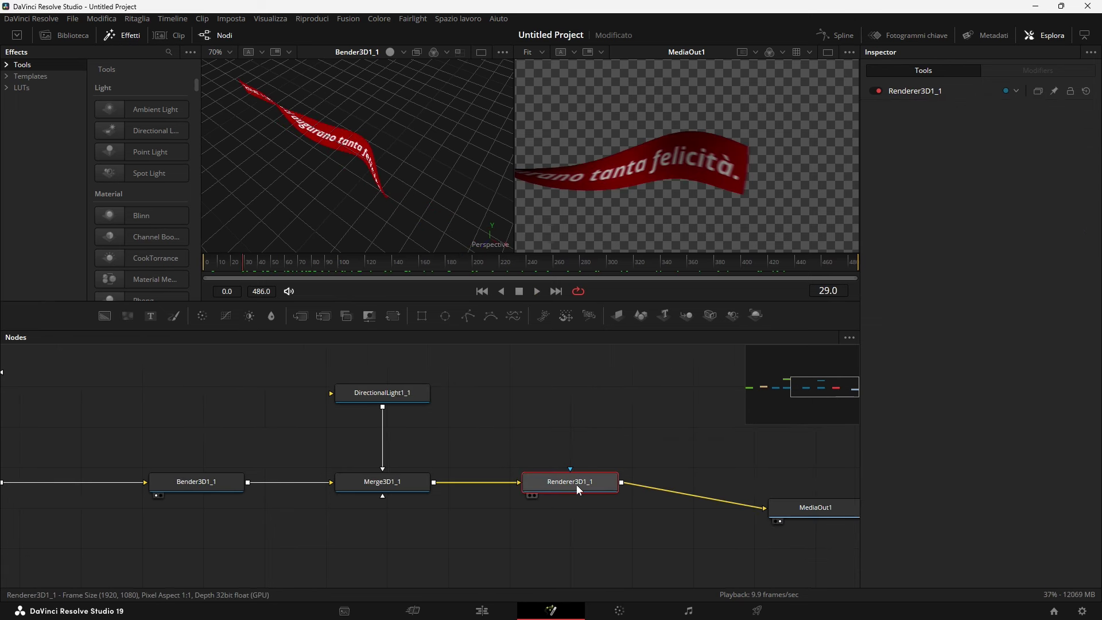
drag(576, 483, 683, 132)
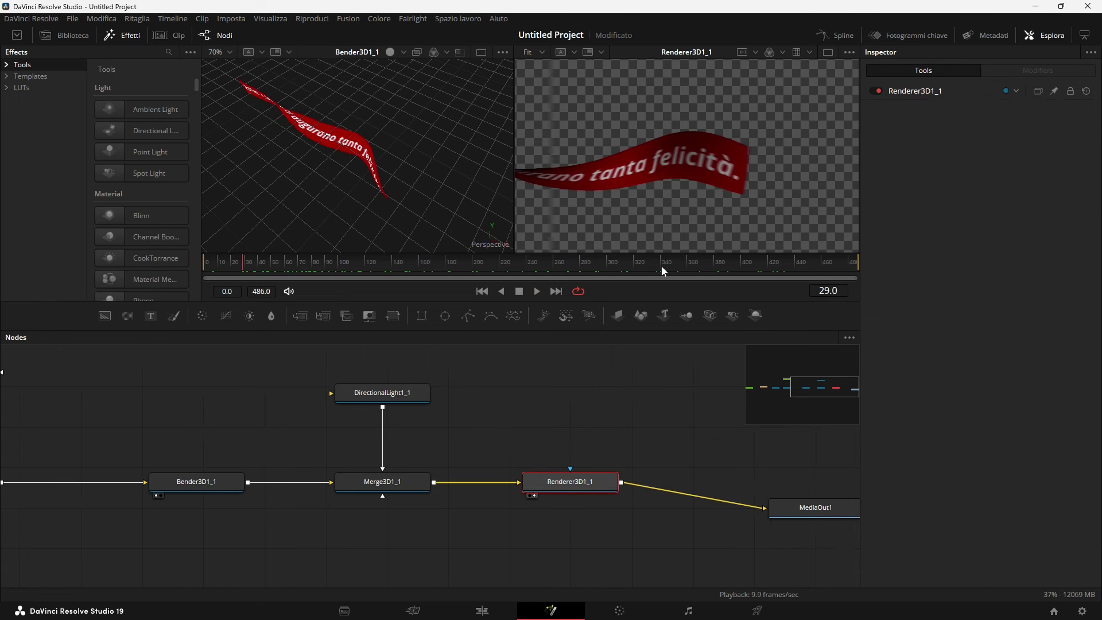
scroll(492, 518, left, 10)
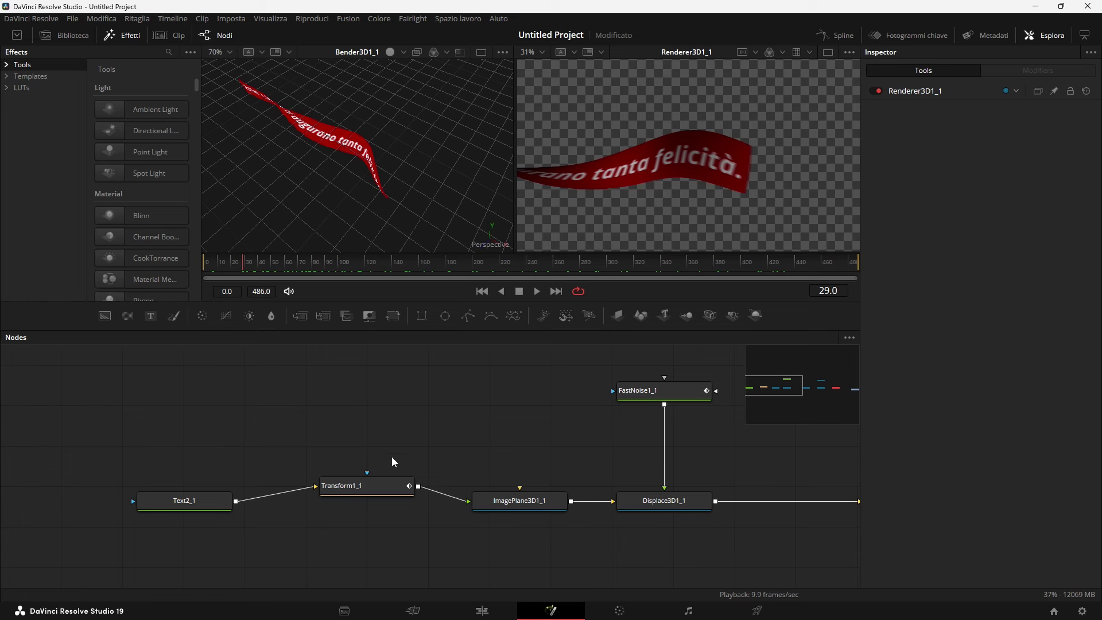
click(378, 478)
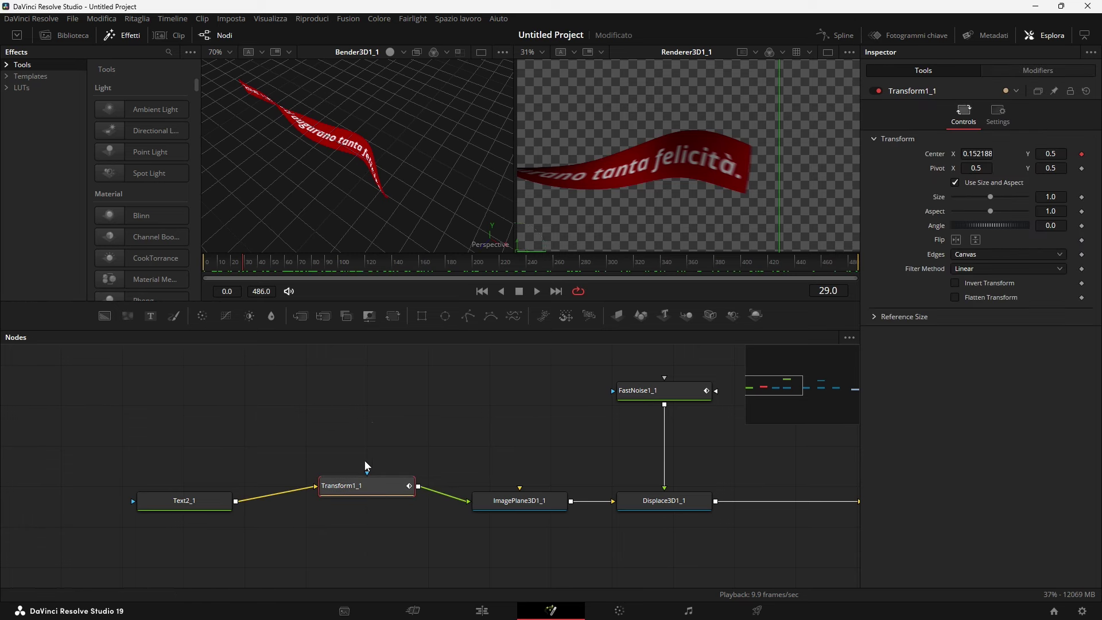
Keyframe Transform1_1's Center X at 1.18 on frame 0, placing the text off the right edge
mouse_move(243, 260)
mouse_down()
mouse_move(188, 257)
mouse_move(480, 269)
mouse_move(284, 271)
mouse_up()
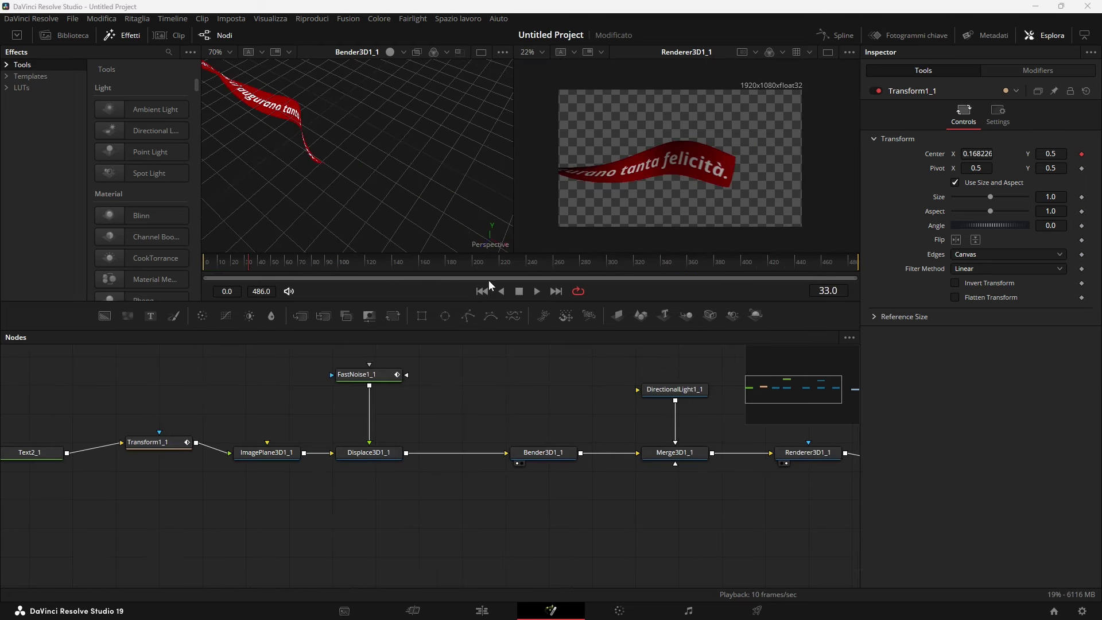
click(482, 291)
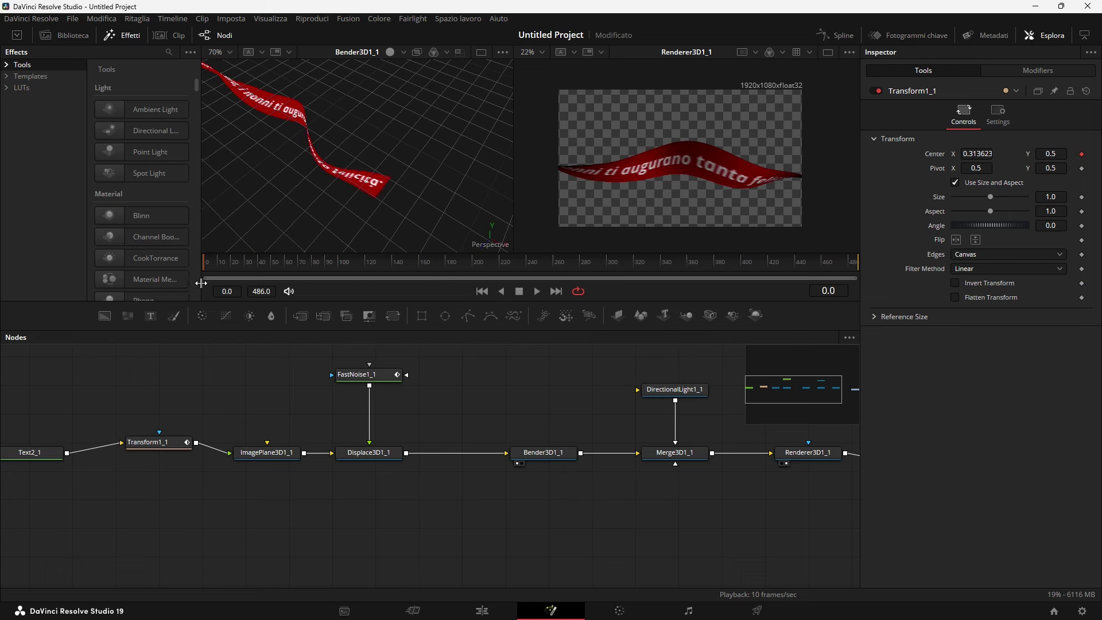
click(1081, 155)
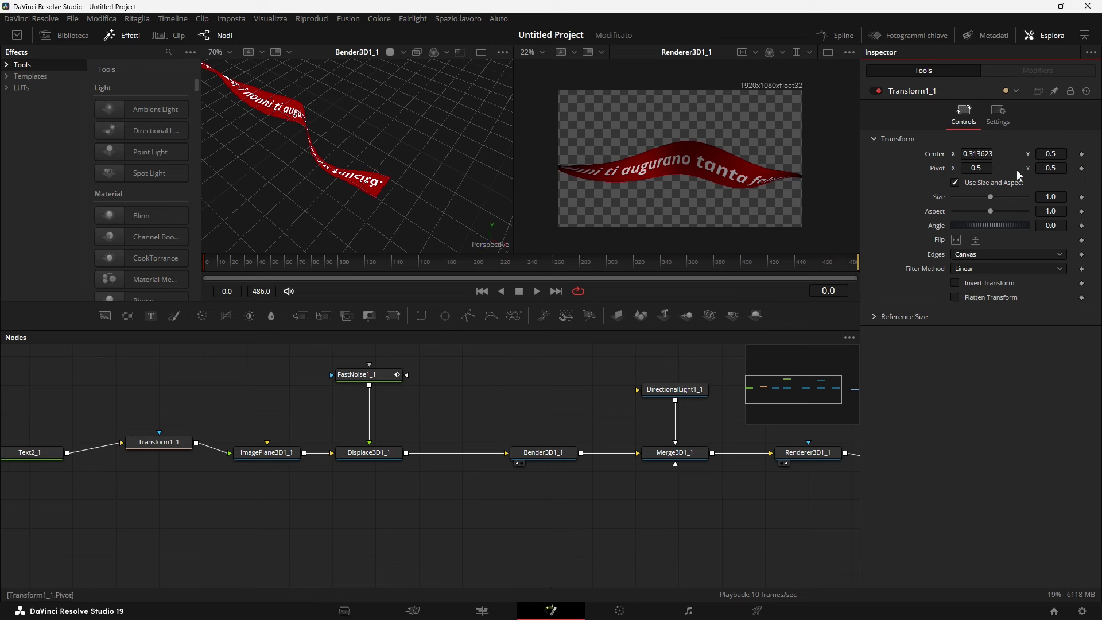
click(1082, 155)
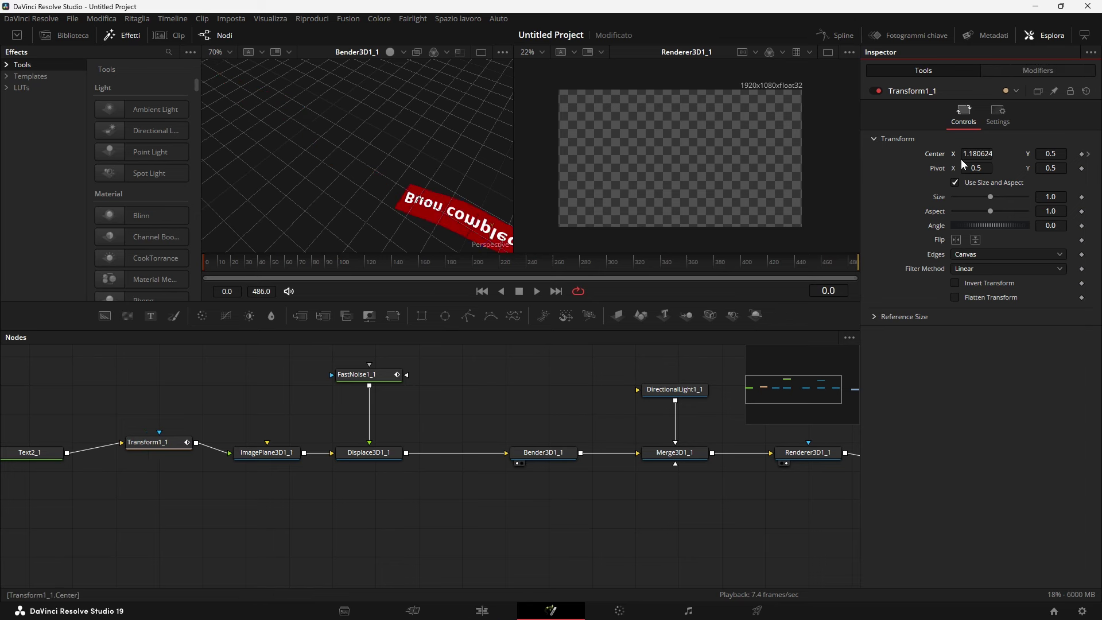
mouse_move(970, 153)
mouse_down()
mouse_move(993, 153)
mouse_move(975, 153)
mouse_up()
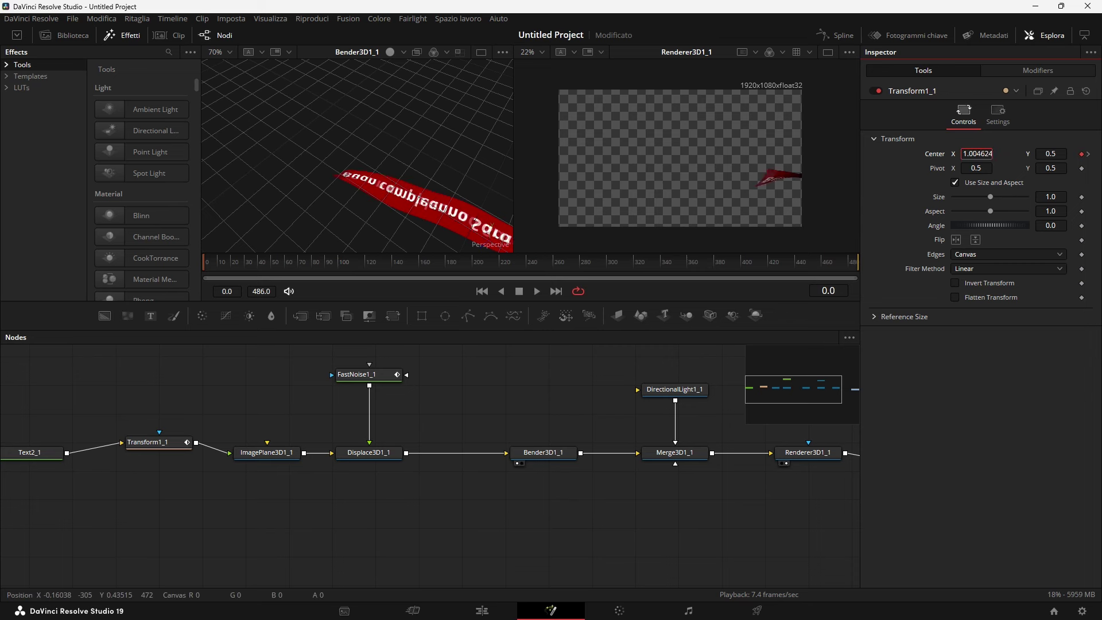
drag(975, 154, 984, 154)
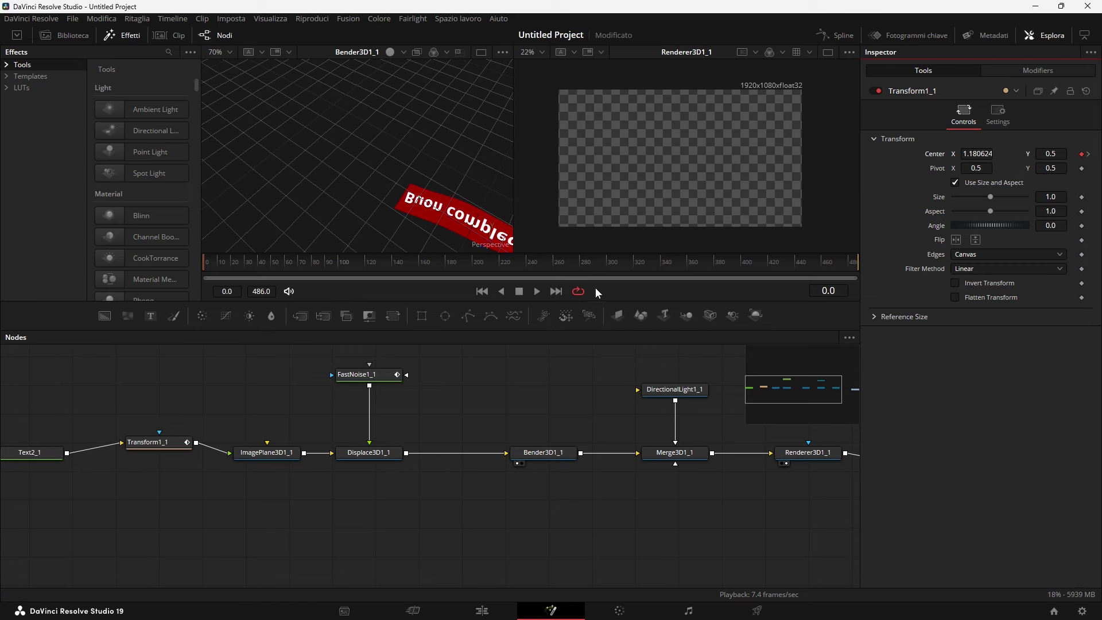
On the last frame, drag Center X negative so the text exits left, then play from the start
click(555, 293)
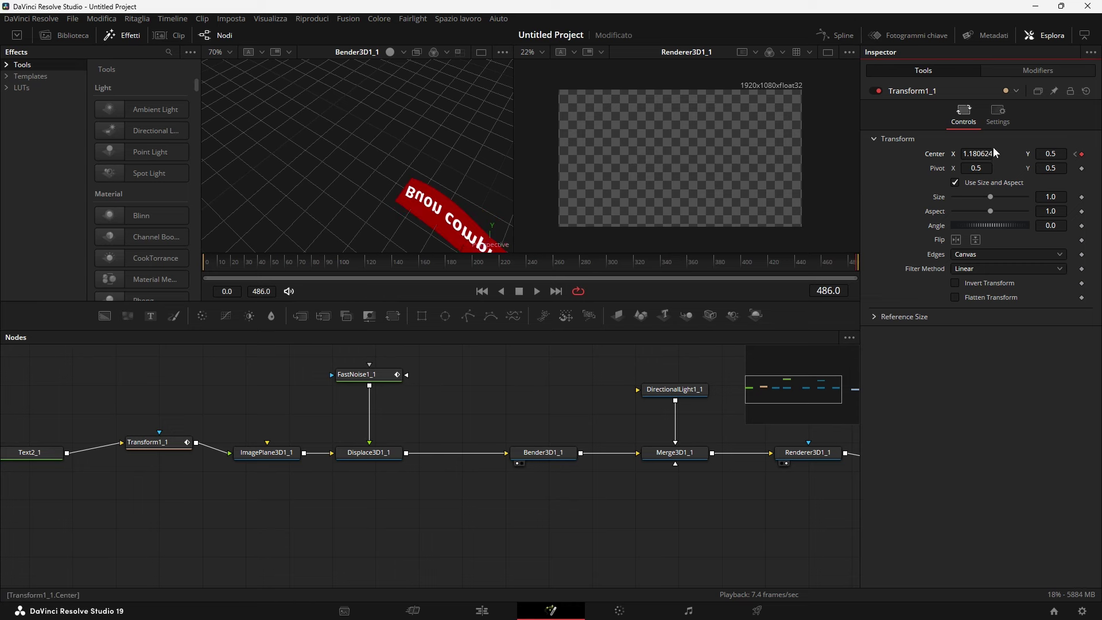
drag(986, 154, 687, 156)
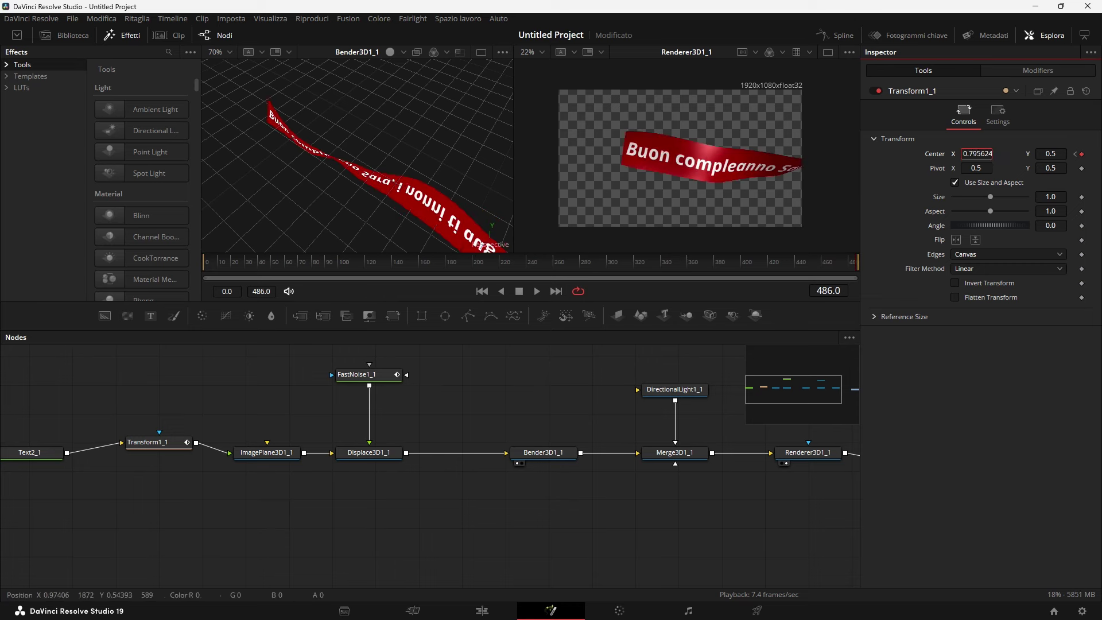
drag(686, 156, 352, 156)
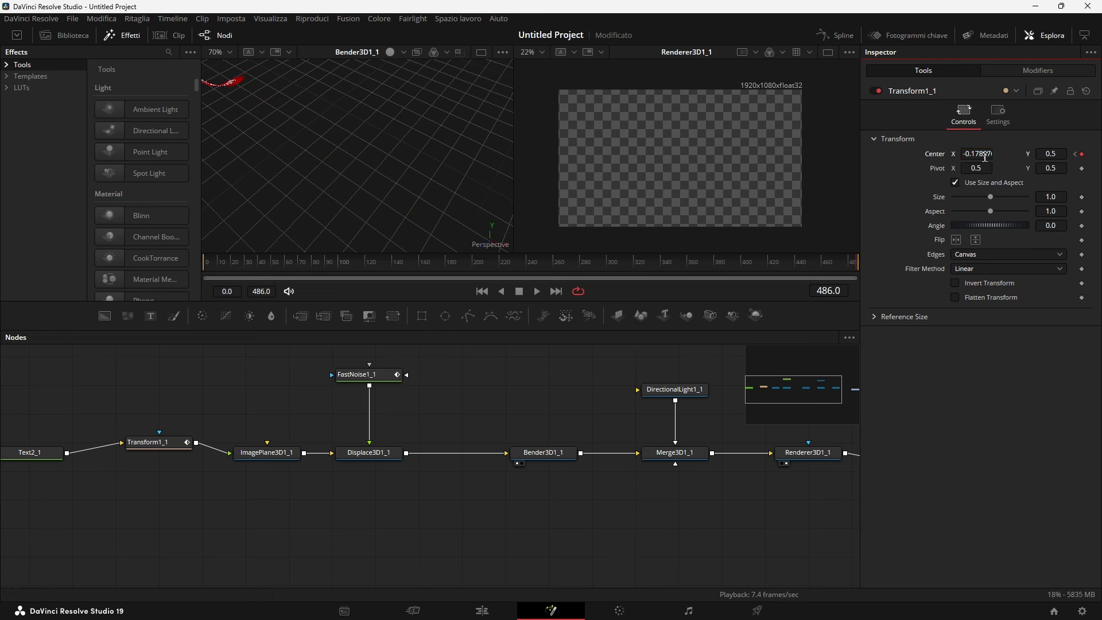
click(481, 291)
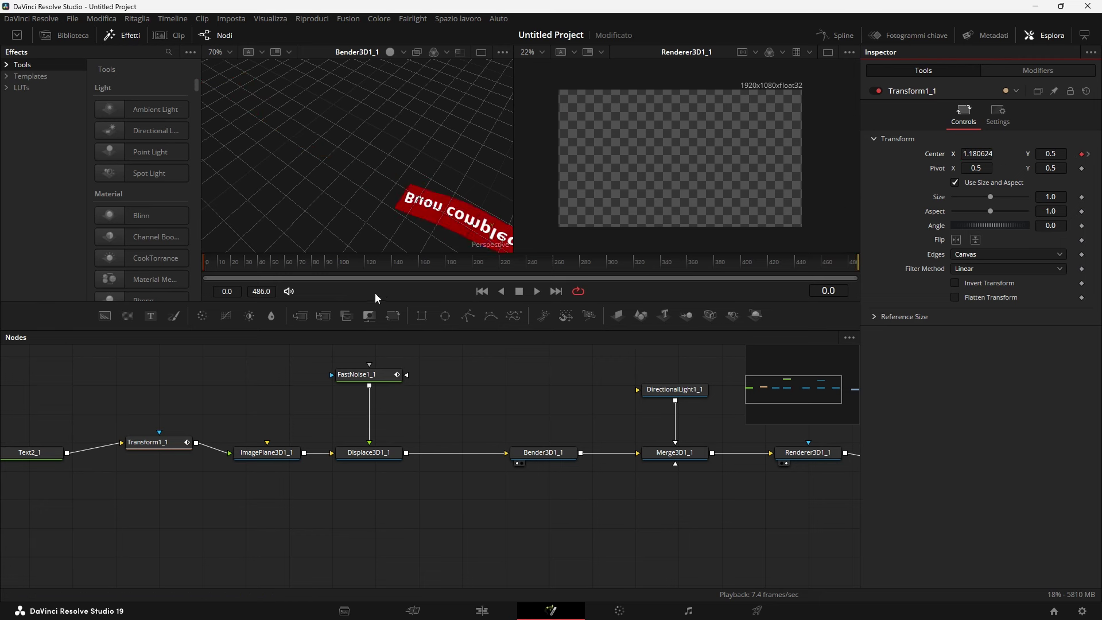
click(536, 290)
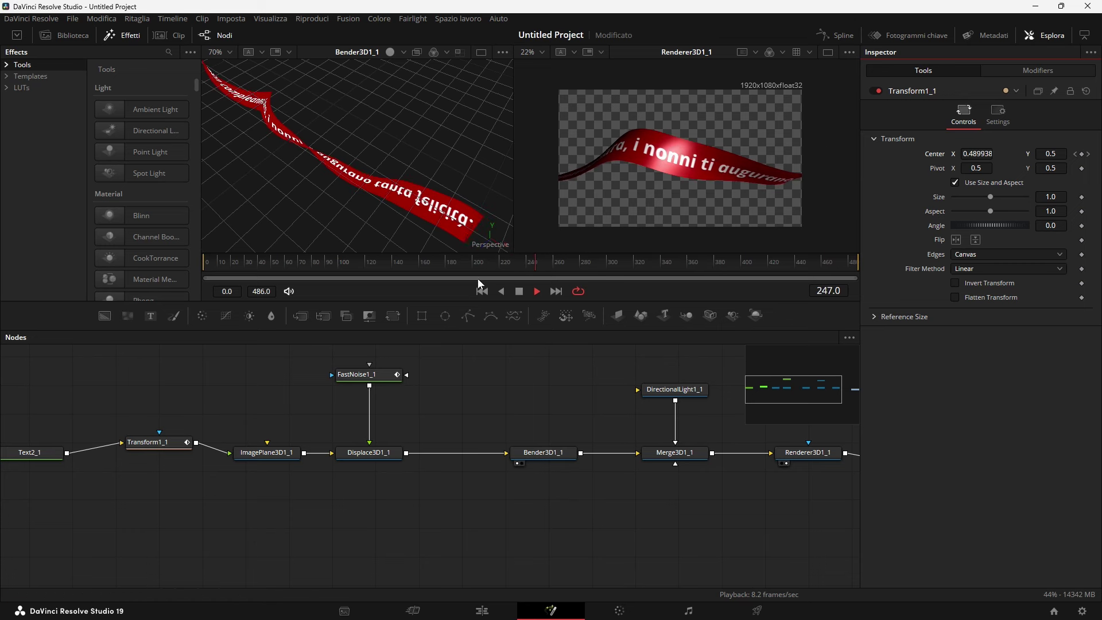
click(519, 291)
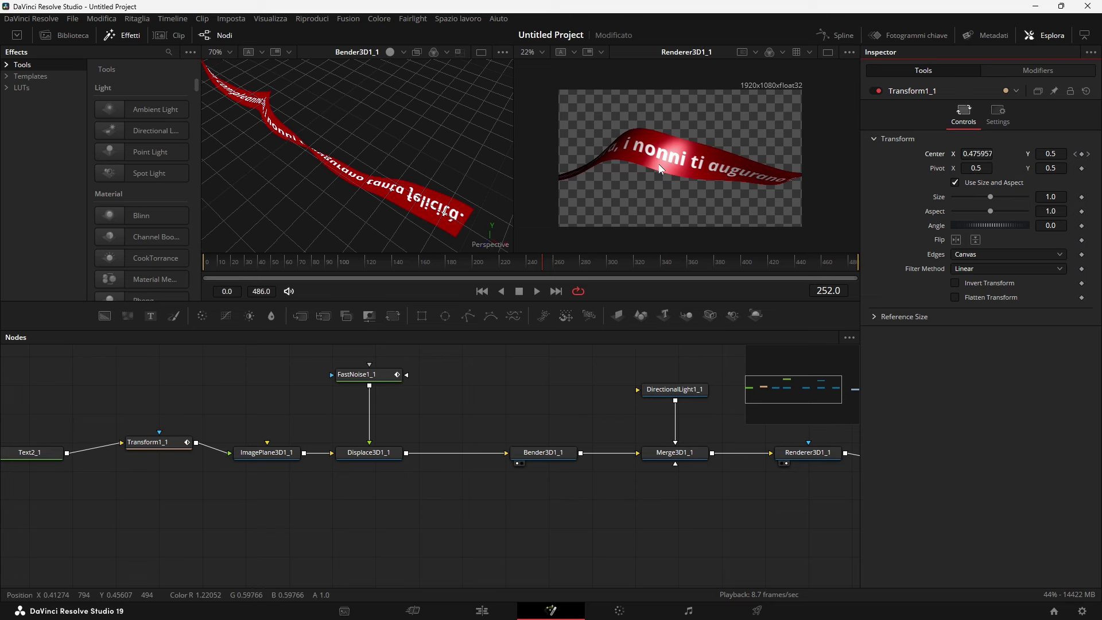
Play and scrub the Ribbon Text title on the Edit page timeline
click(483, 611)
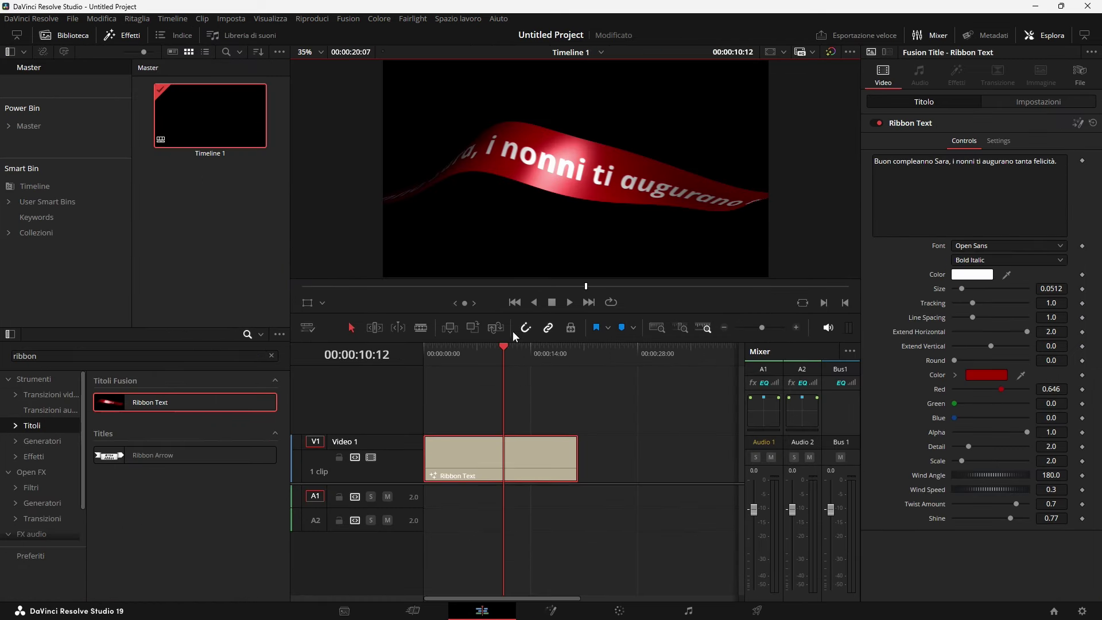
drag(502, 348, 422, 356)
key(space)
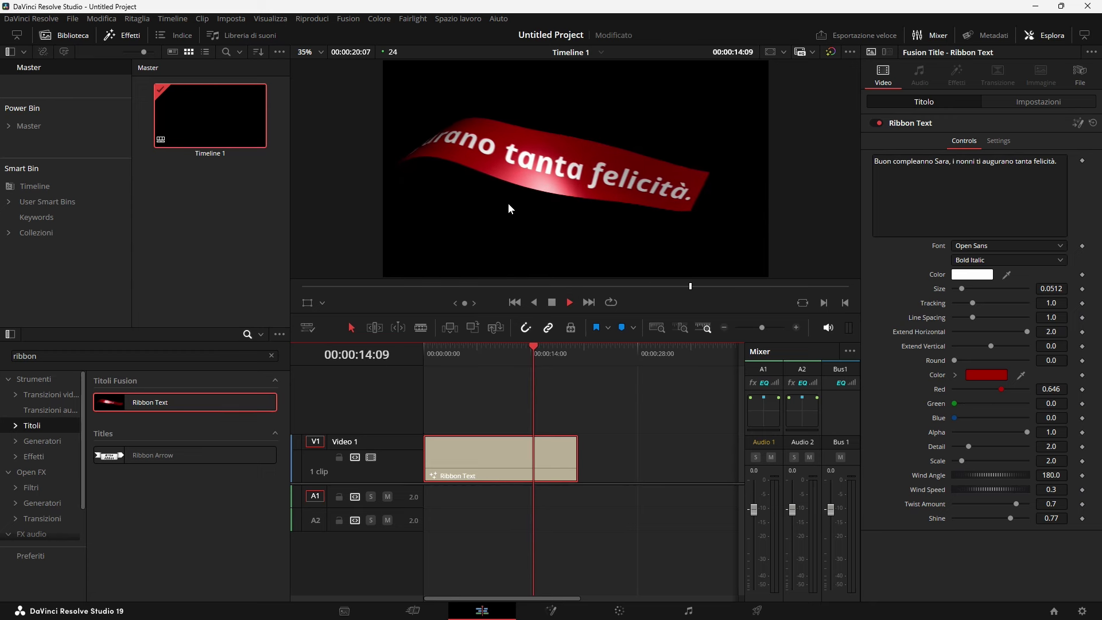
click(431, 352)
mouse_move(430, 352)
mouse_down()
mouse_move(484, 353)
mouse_move(458, 355)
mouse_up()
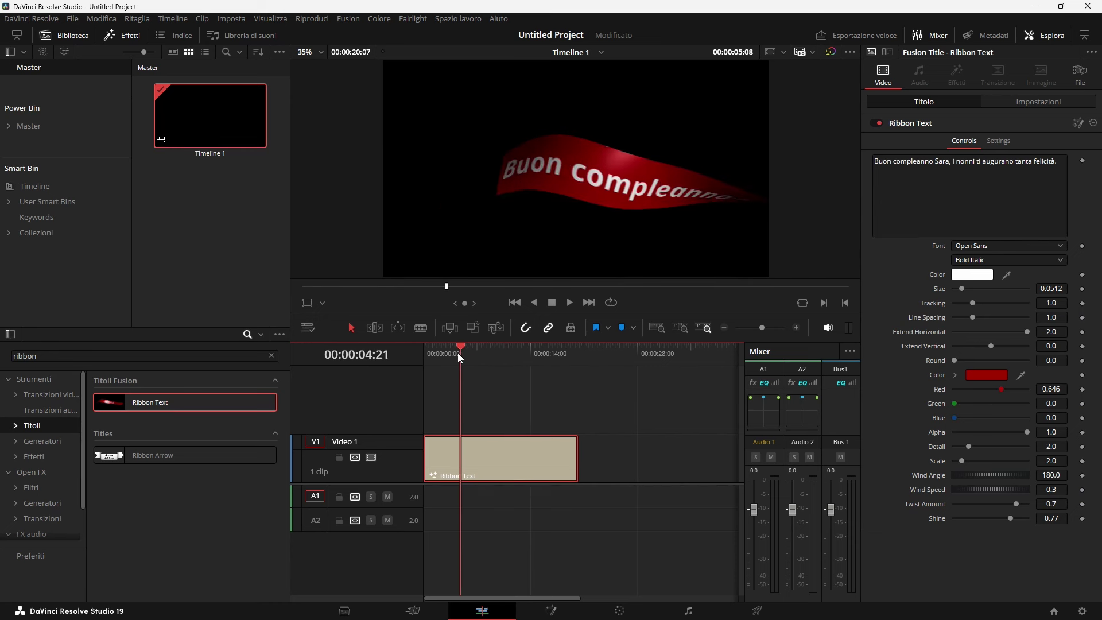
drag(458, 355, 476, 353)
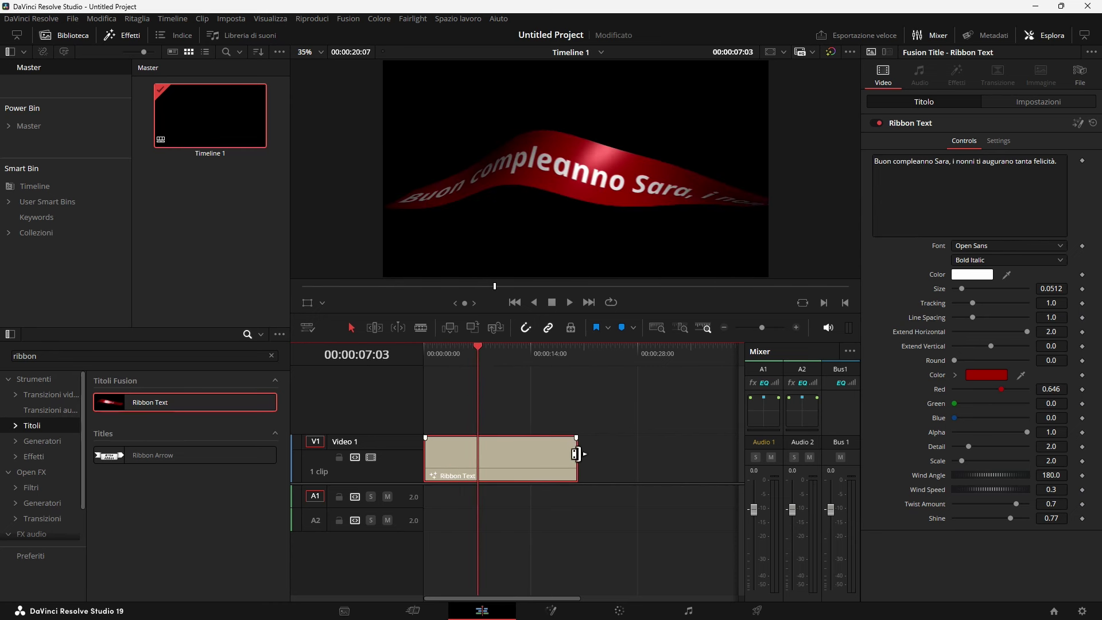
Trim the Ribbon Text clip's end in, then extend it to 00:00:09:14
drag(576, 454, 495, 454)
key(space)
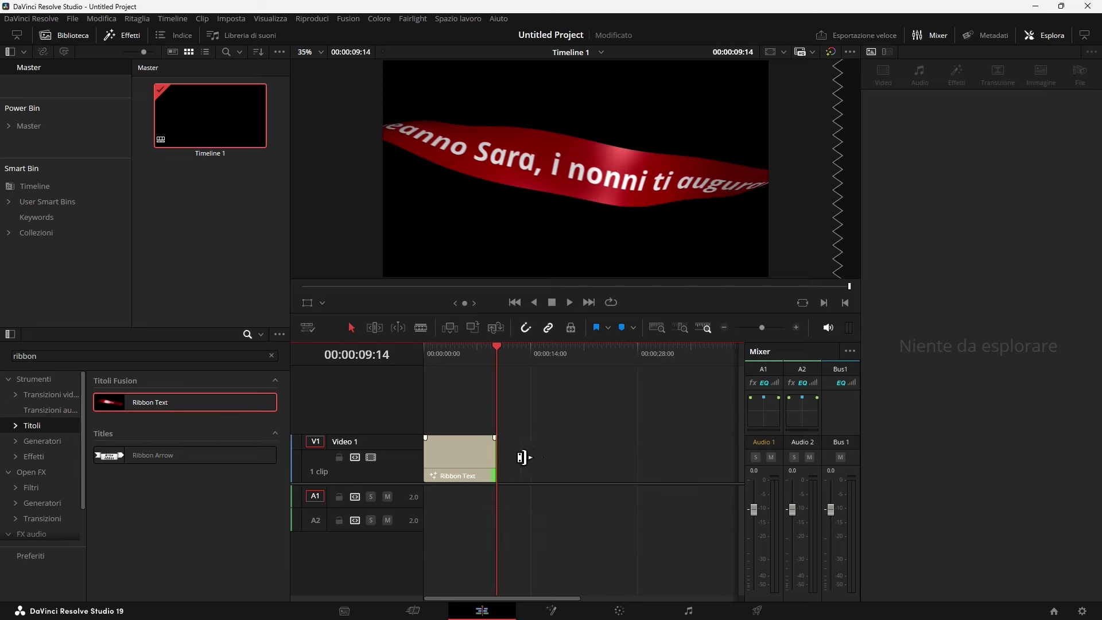
drag(495, 457, 588, 457)
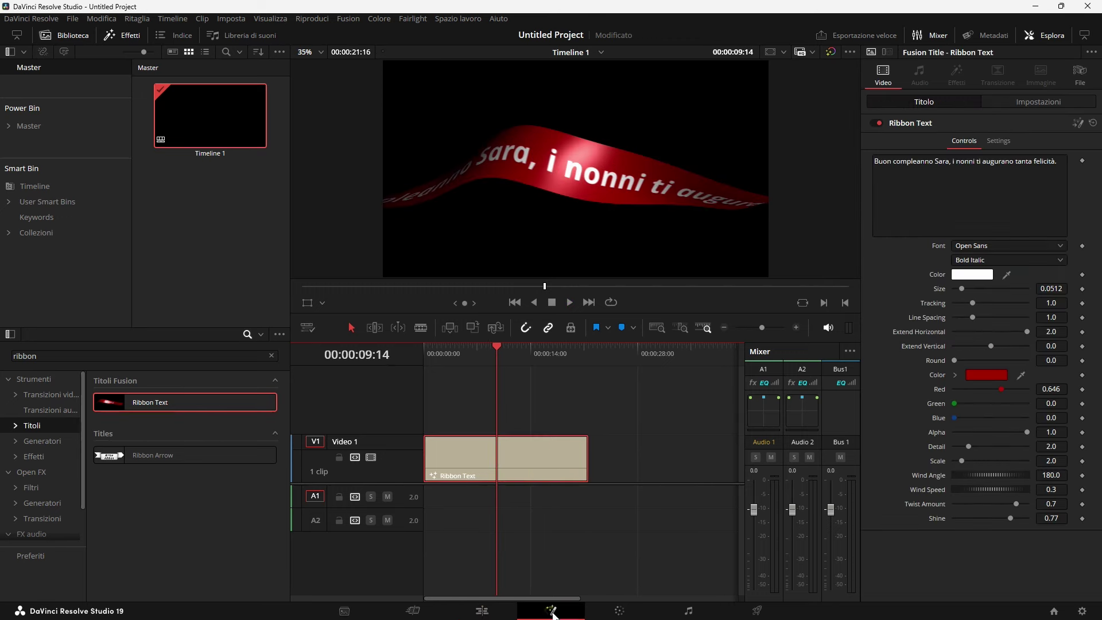
On the Fusion page, drag Transform1_1's final Center keyframe earlier to frame 420
click(552, 612)
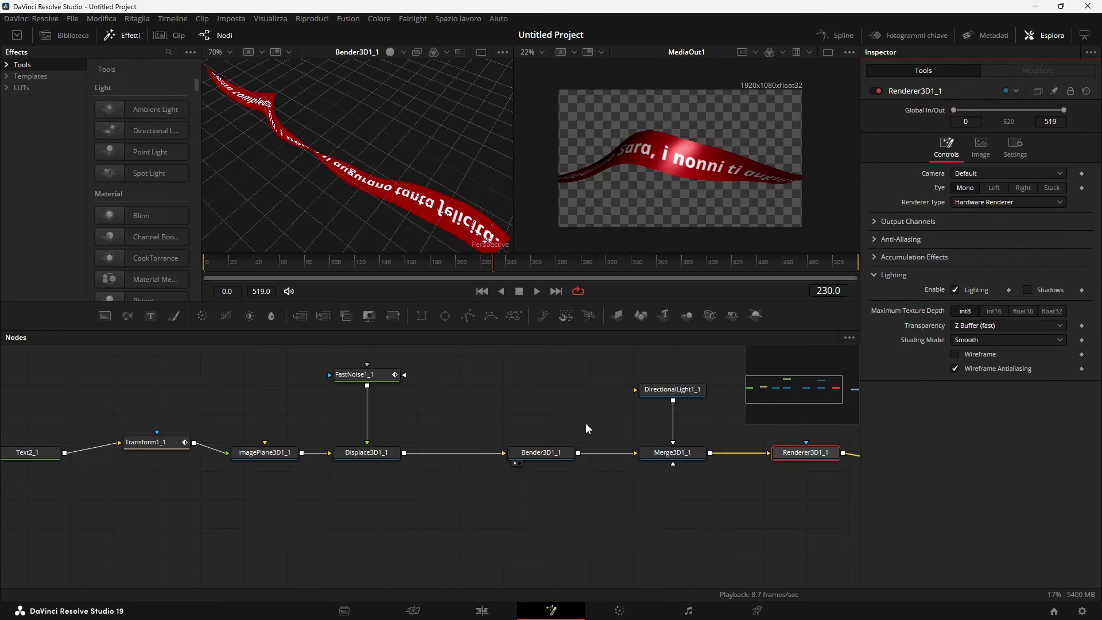
click(165, 449)
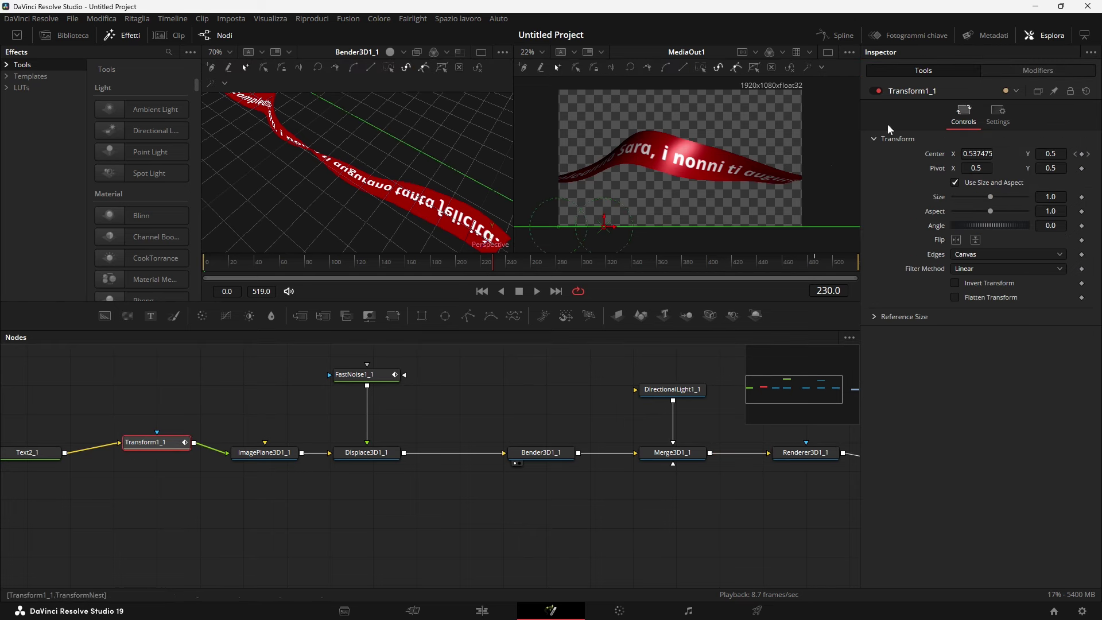
click(933, 36)
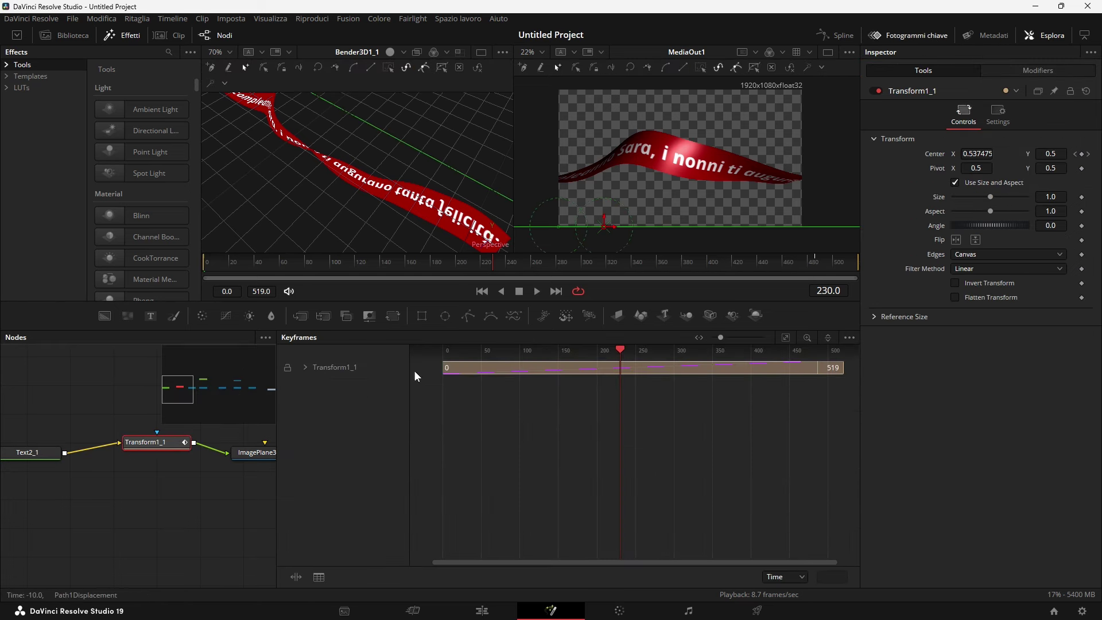
click(305, 368)
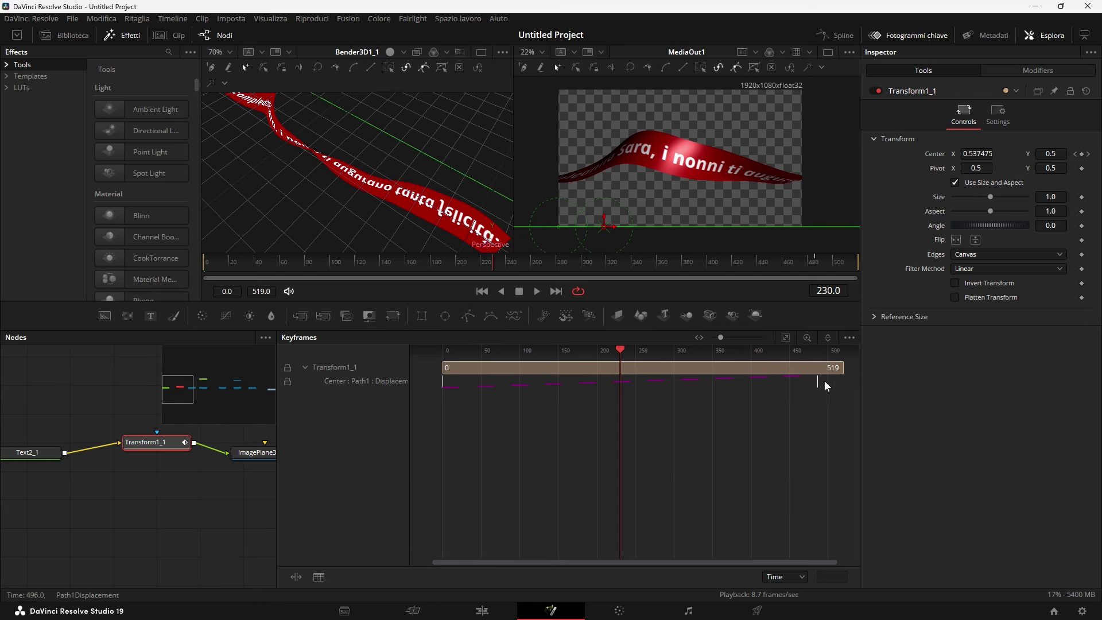
drag(817, 381, 615, 381)
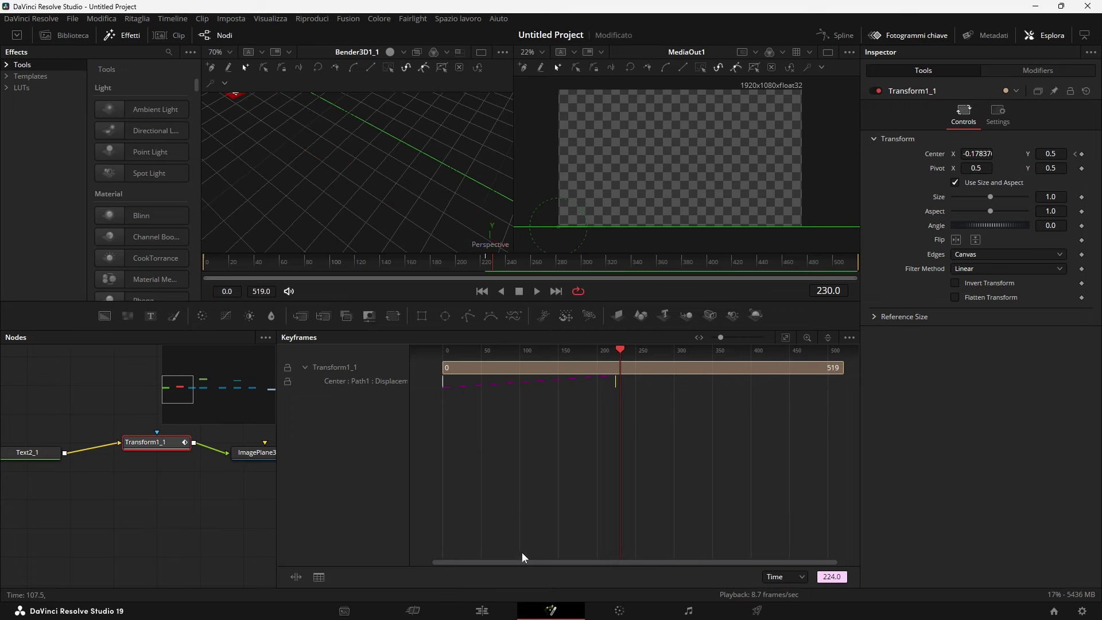
Play the title from the start on the Edit page to check the faster slide
click(482, 610)
key(Home)
key(space)
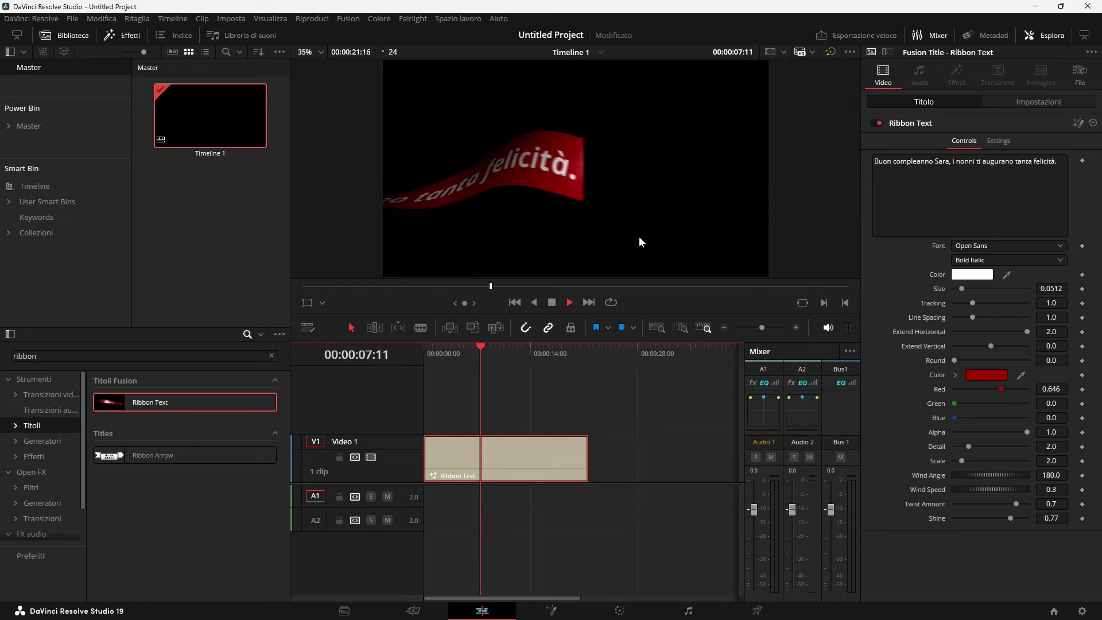
key(space)
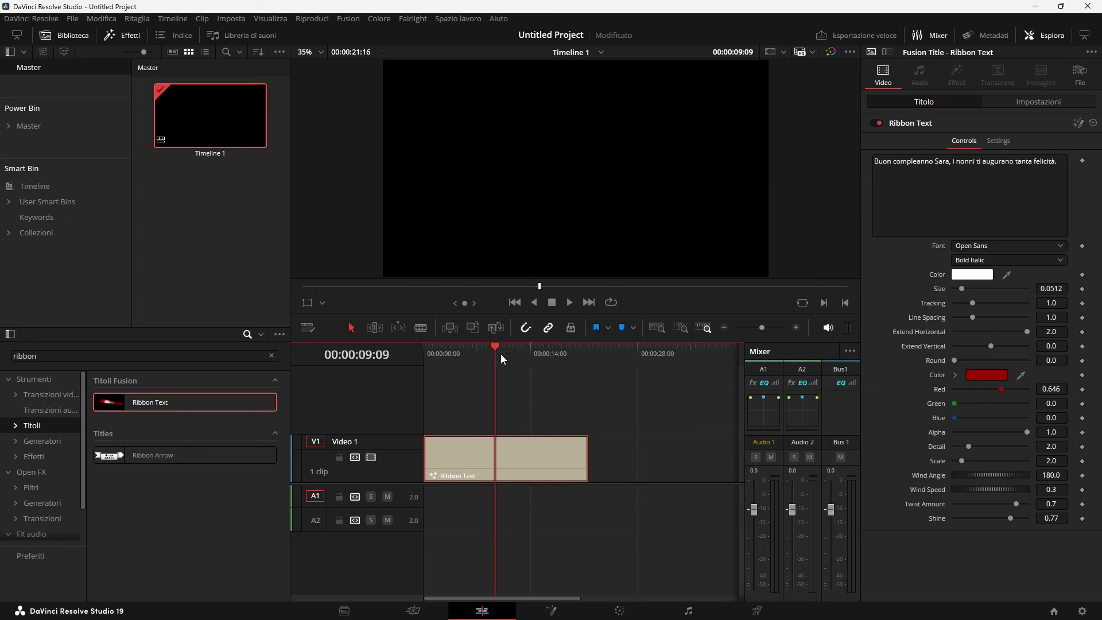
Back in Fusion, pull the final Center keyframe earlier to about frame 317
key(shift+5)
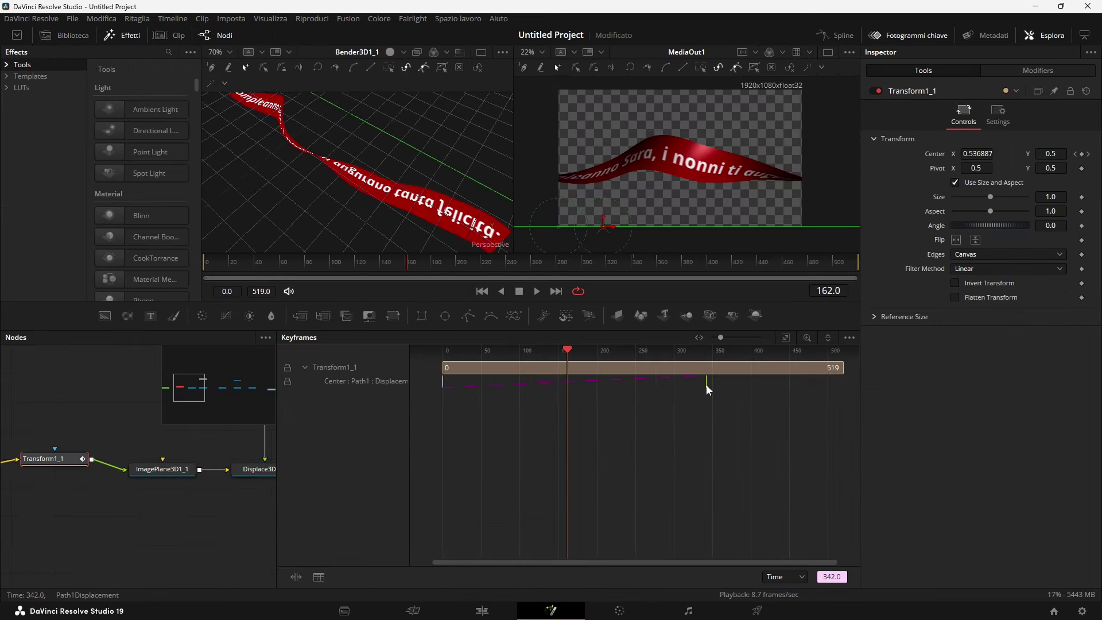
mouse_move(705, 384)
mouse_down()
mouse_move(539, 384)
mouse_move(687, 388)
mouse_up()
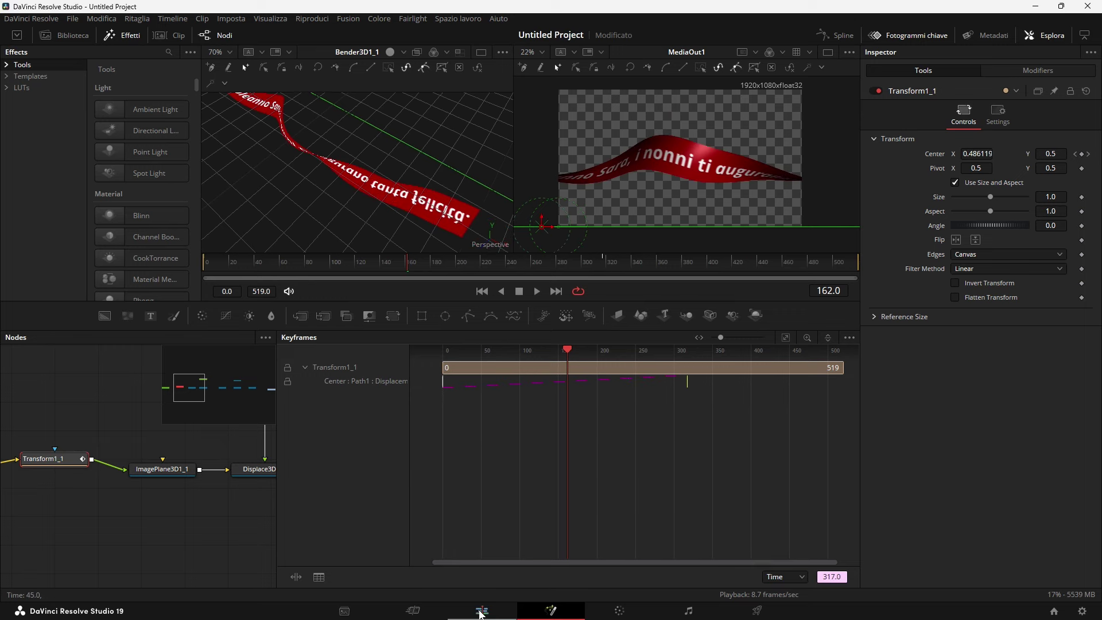
click(837, 35)
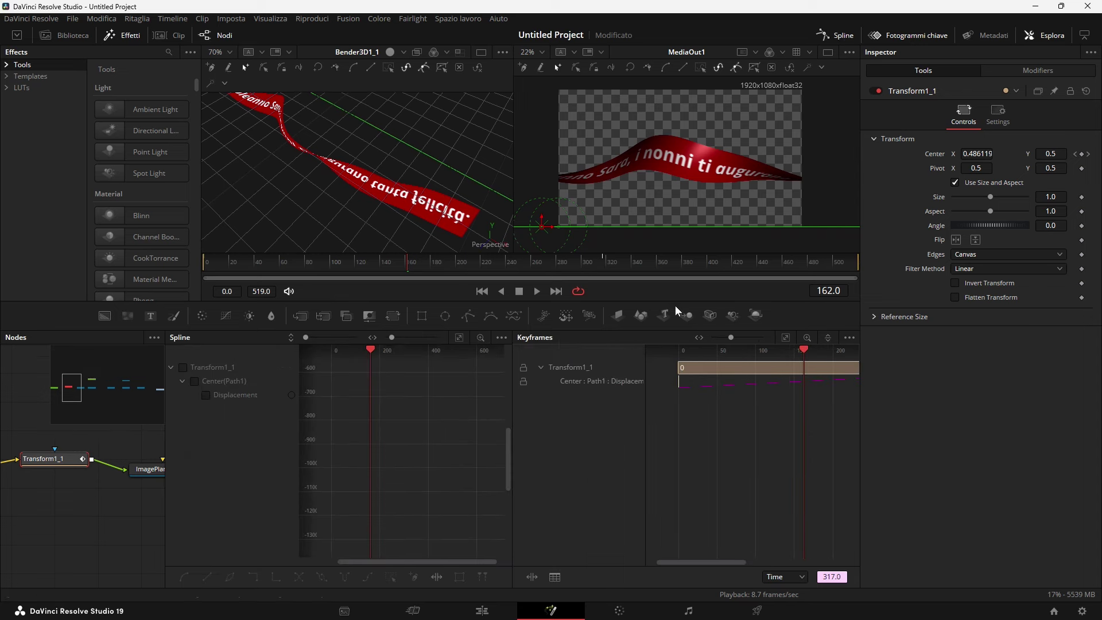
Fit Transform1_1's Displacement curve in the Spline editor and smooth it into an S-curve between its keyframes
click(183, 367)
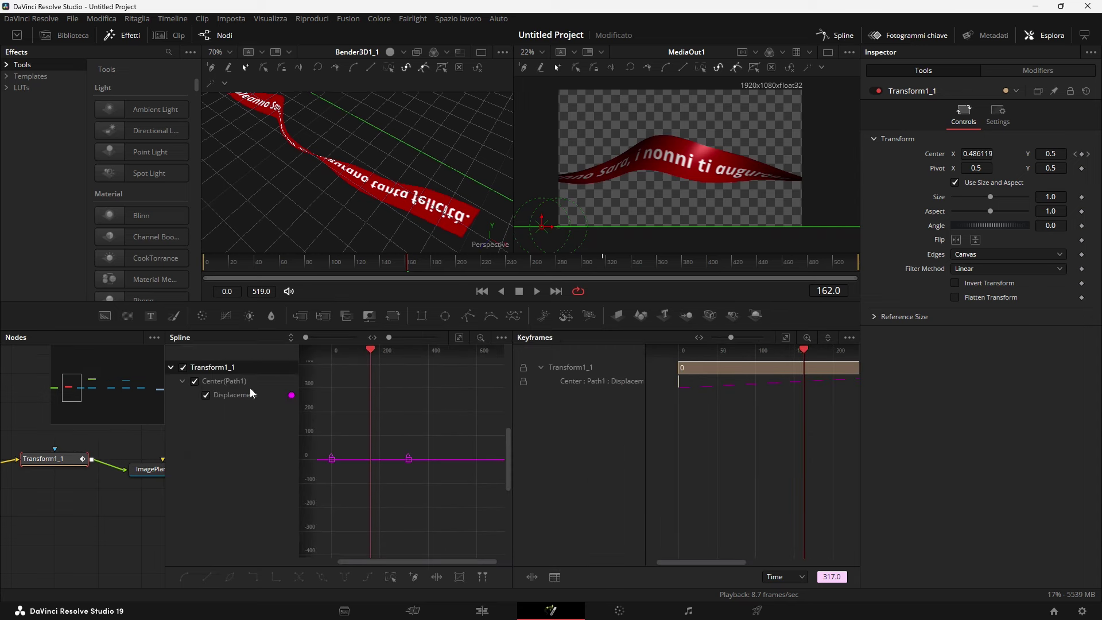
click(921, 35)
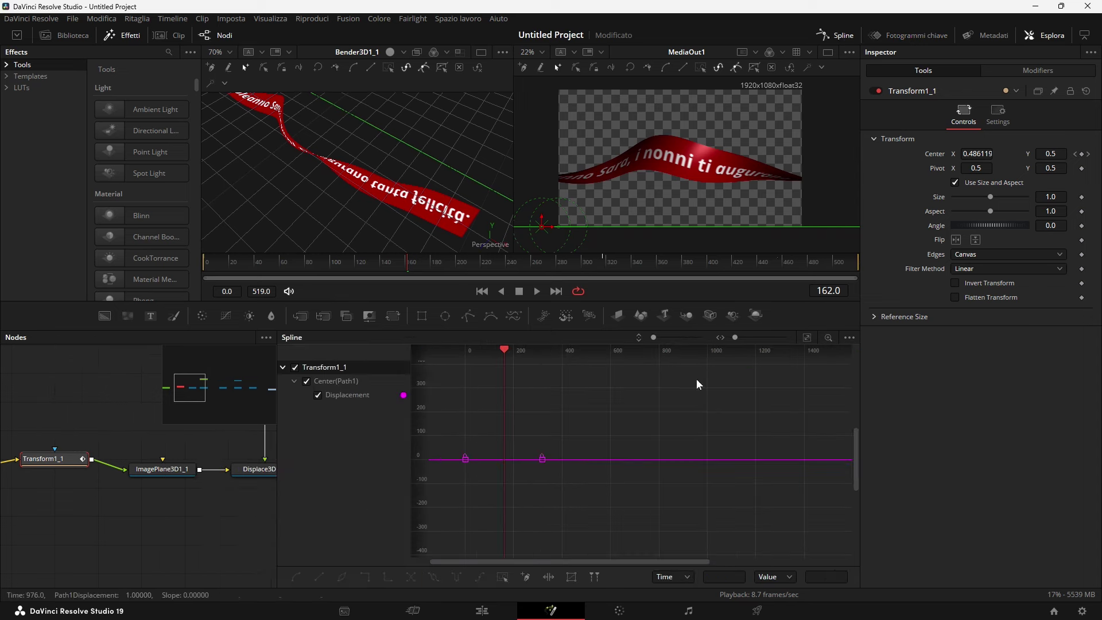
scroll(491, 472, left, 3)
click(809, 339)
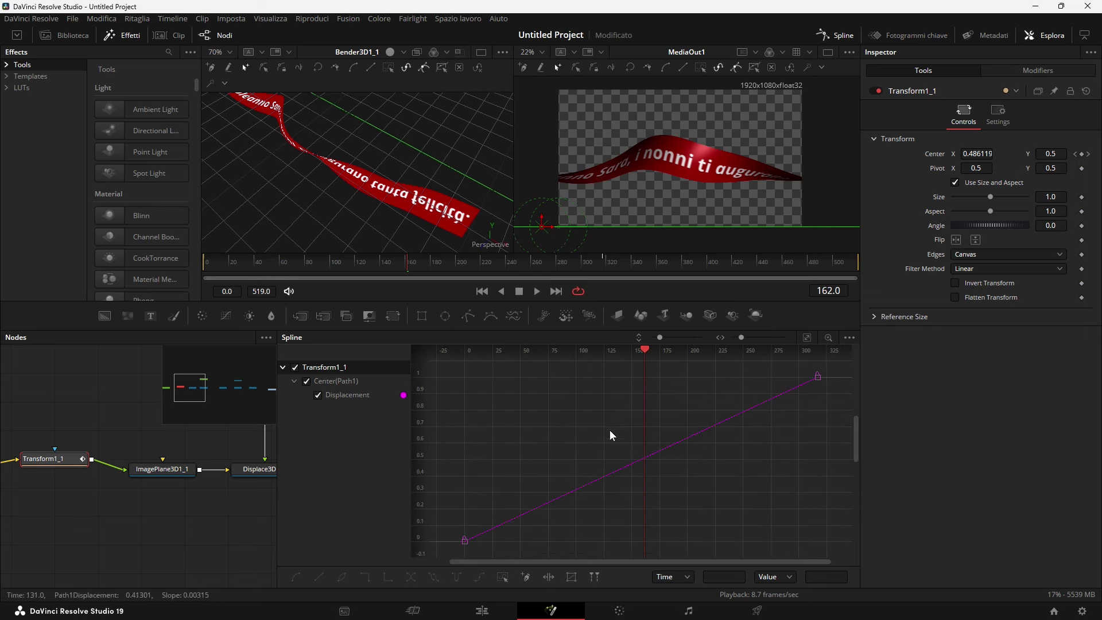
scroll(625, 462, down, 2)
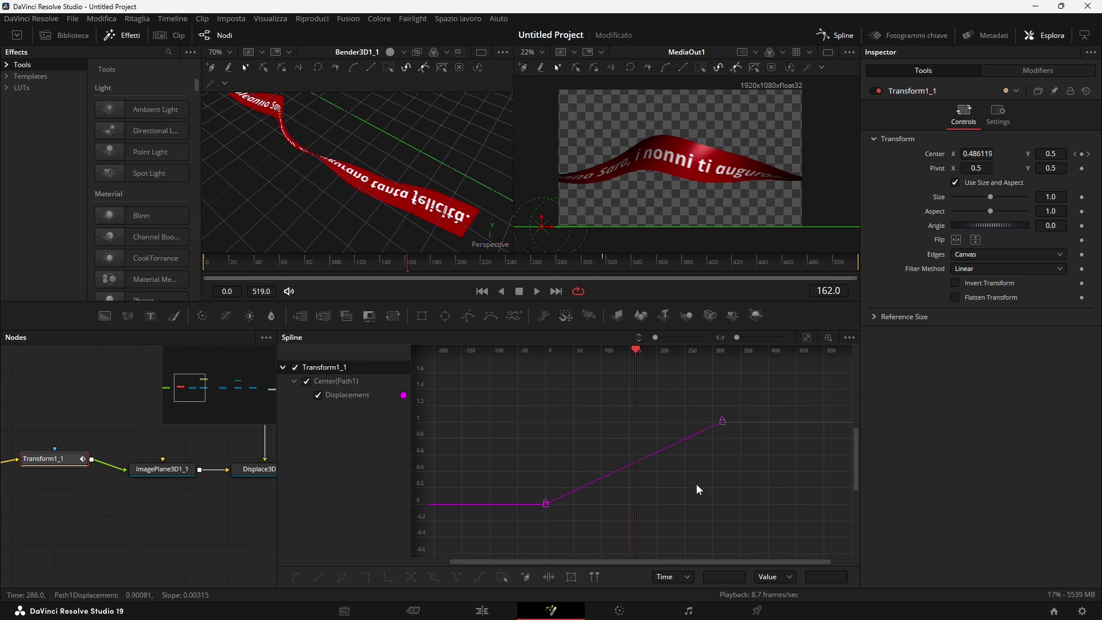
drag(504, 382, 769, 530)
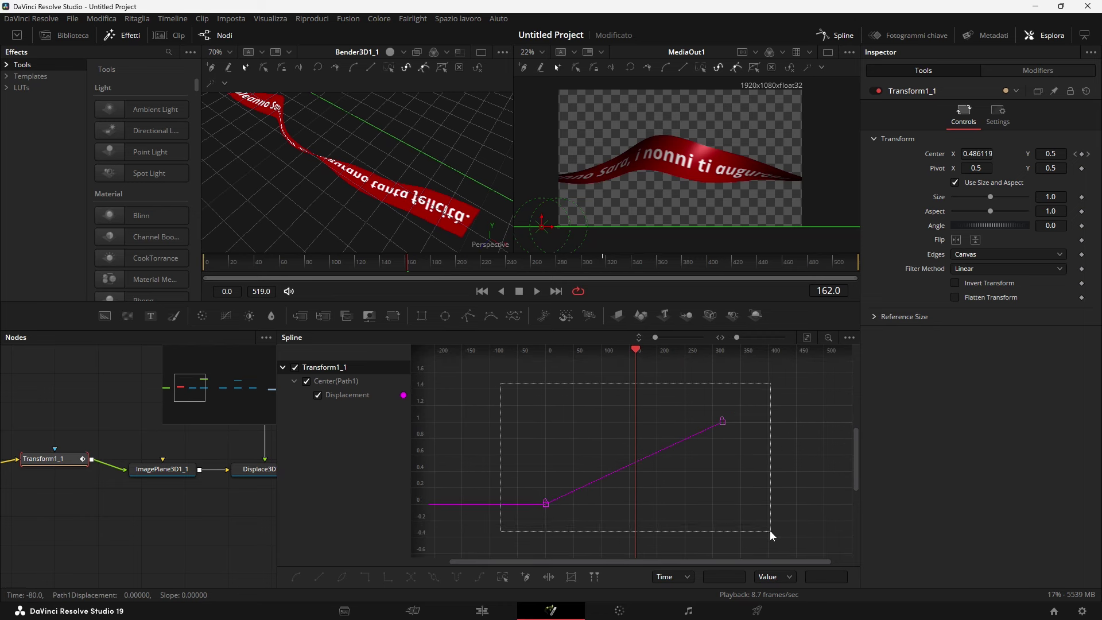
click(294, 577)
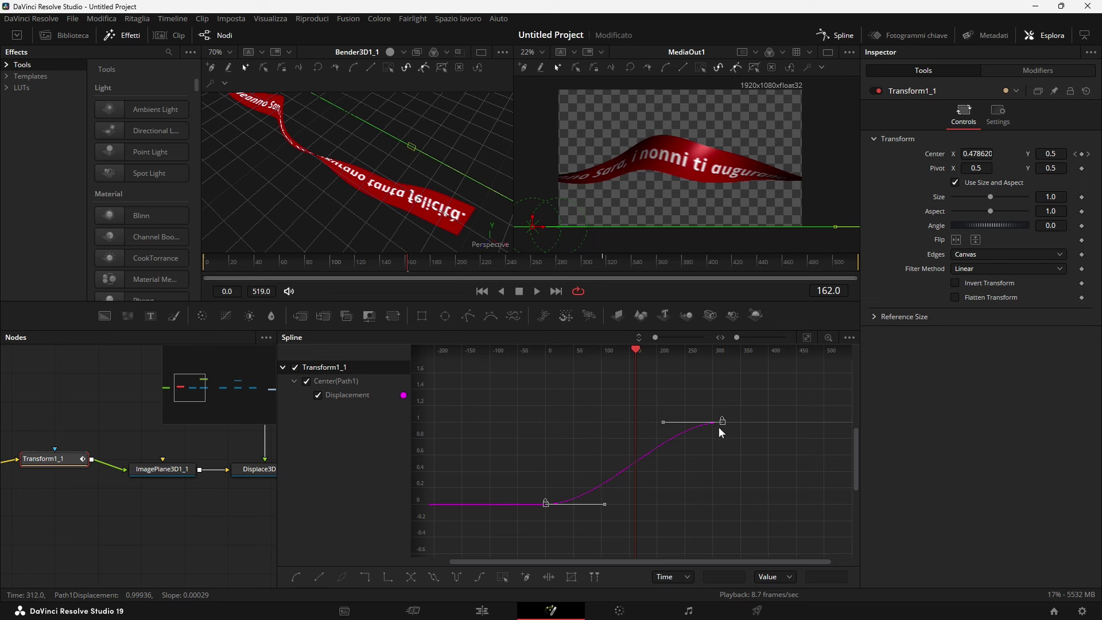
click(826, 35)
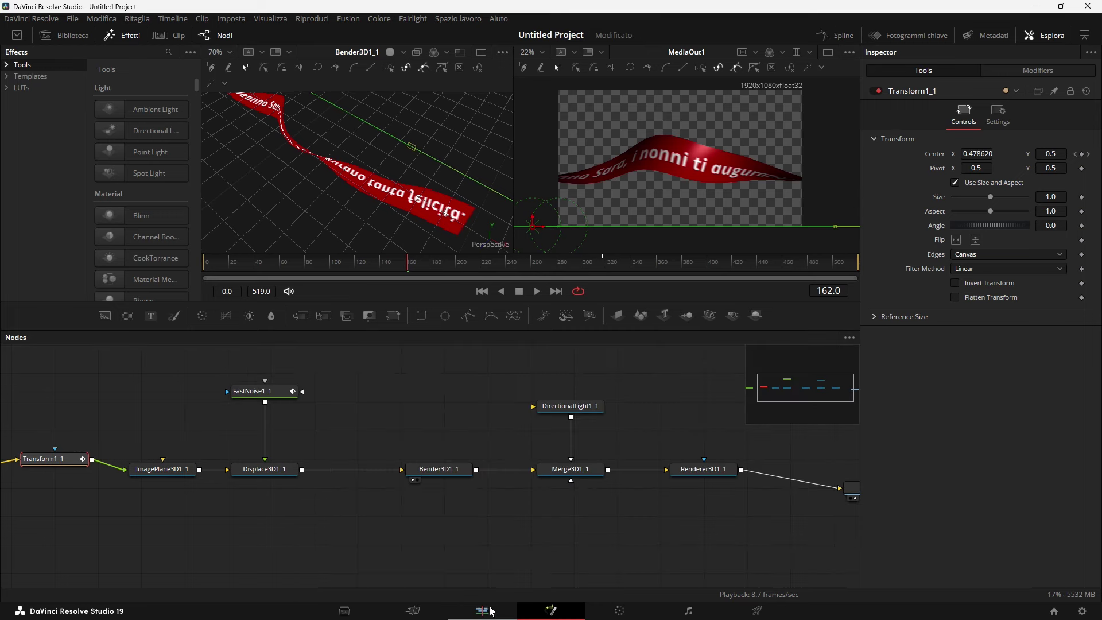
click(485, 610)
Play the ribbon title from the timeline start, then scrub between about 00:00:04:17 and 00:00:06:03
drag(468, 348, 425, 350)
key(space)
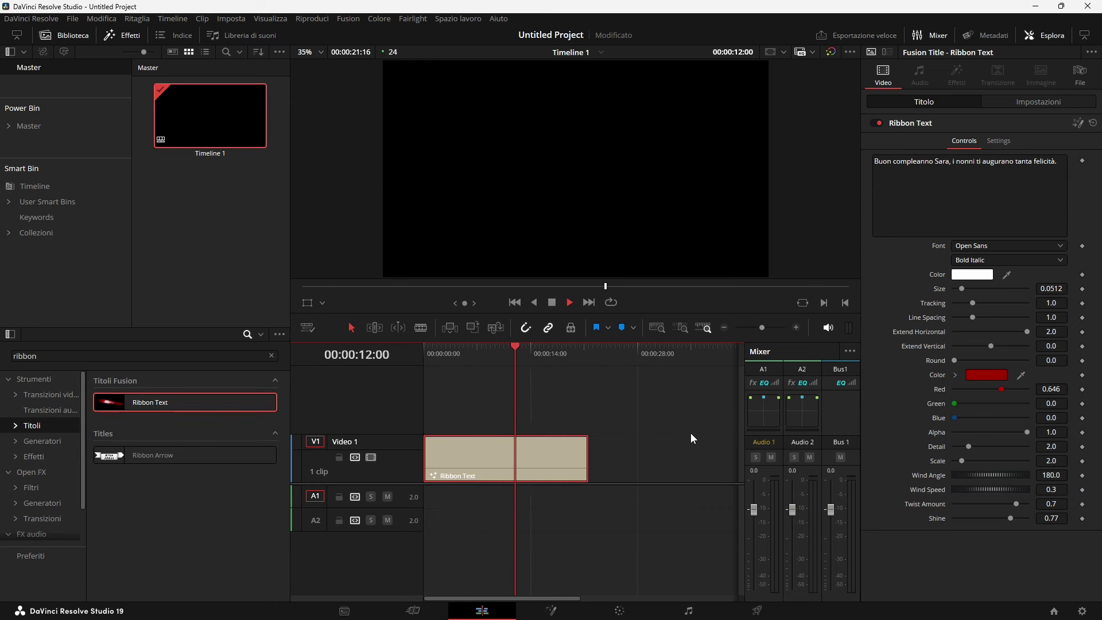
key(space)
drag(535, 365, 459, 360)
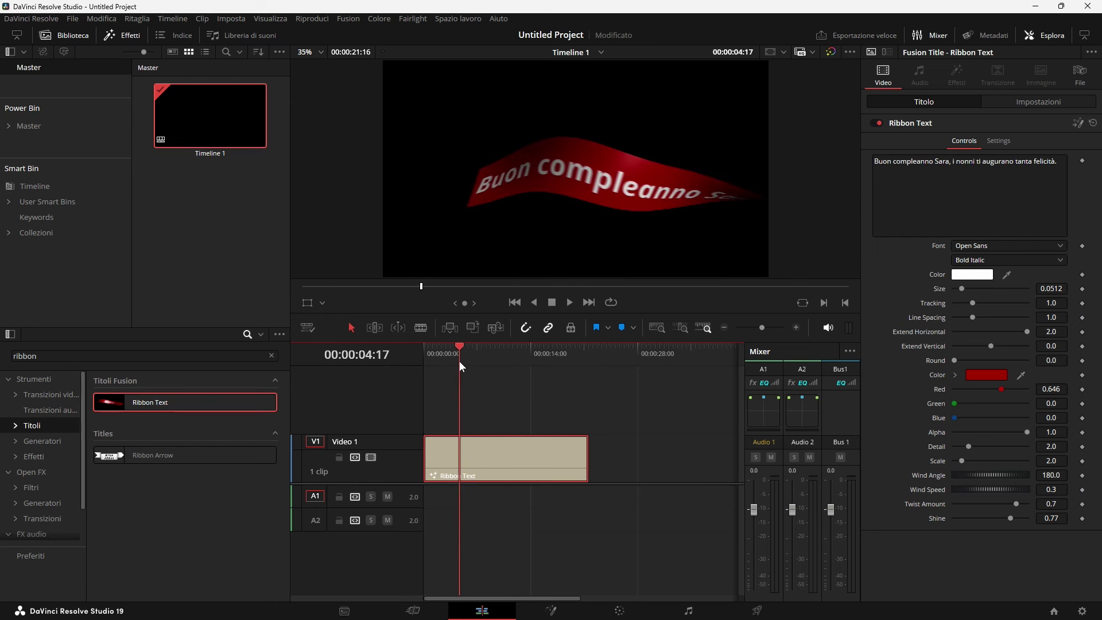
drag(458, 363, 469, 366)
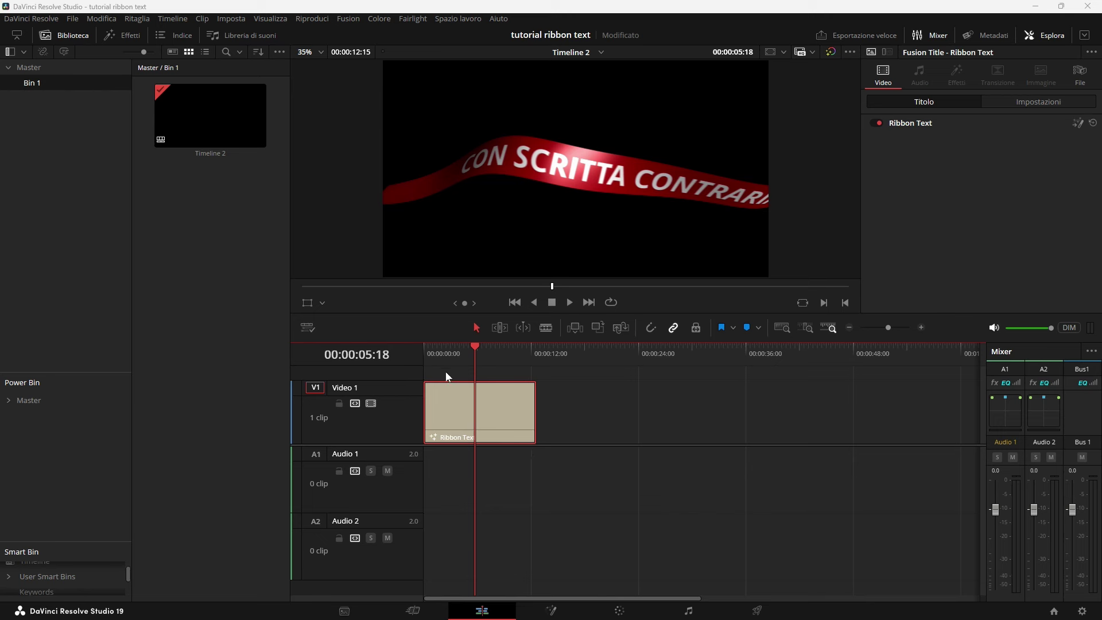
Find the Ribbon Text title under Effects > Titoli with a 'ribbon' search and scrub its preview
click(124, 34)
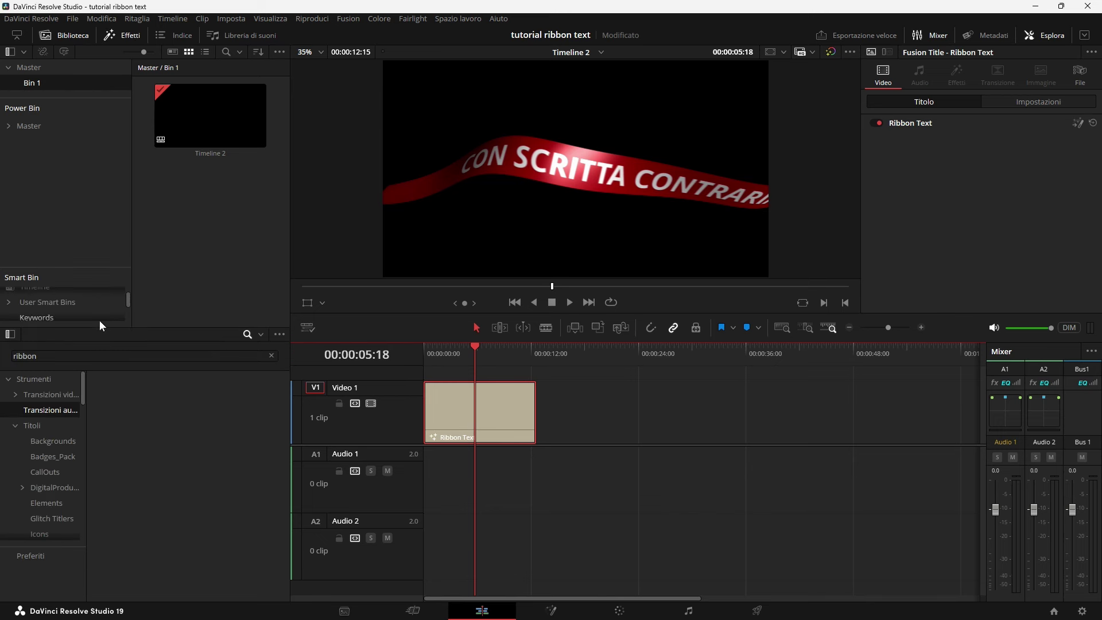
click(226, 353)
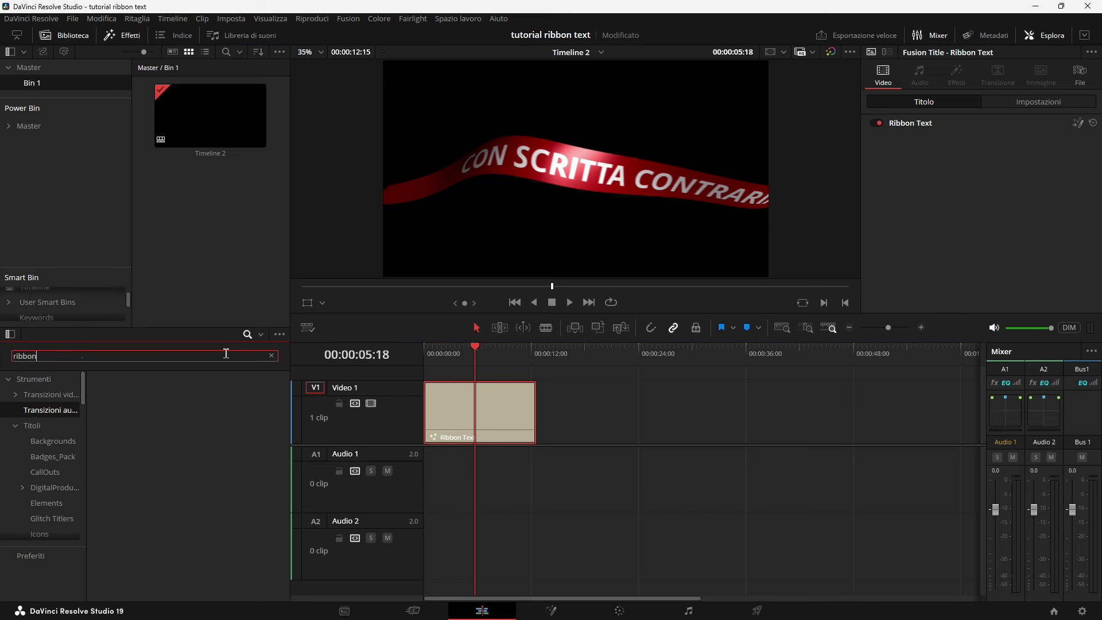
click(32, 423)
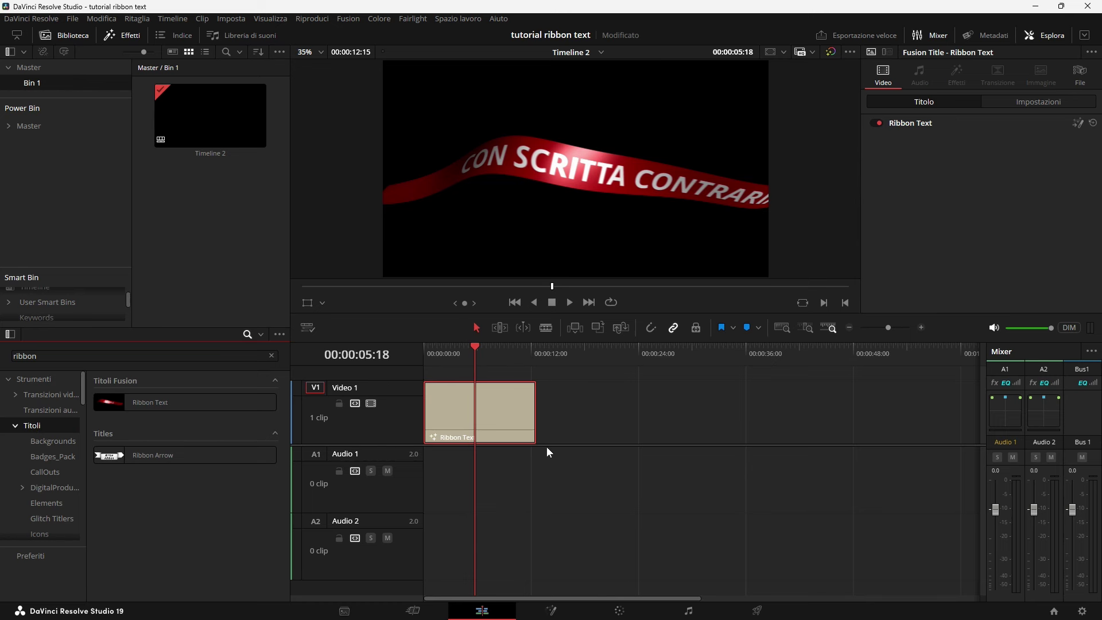
drag(475, 344, 458, 354)
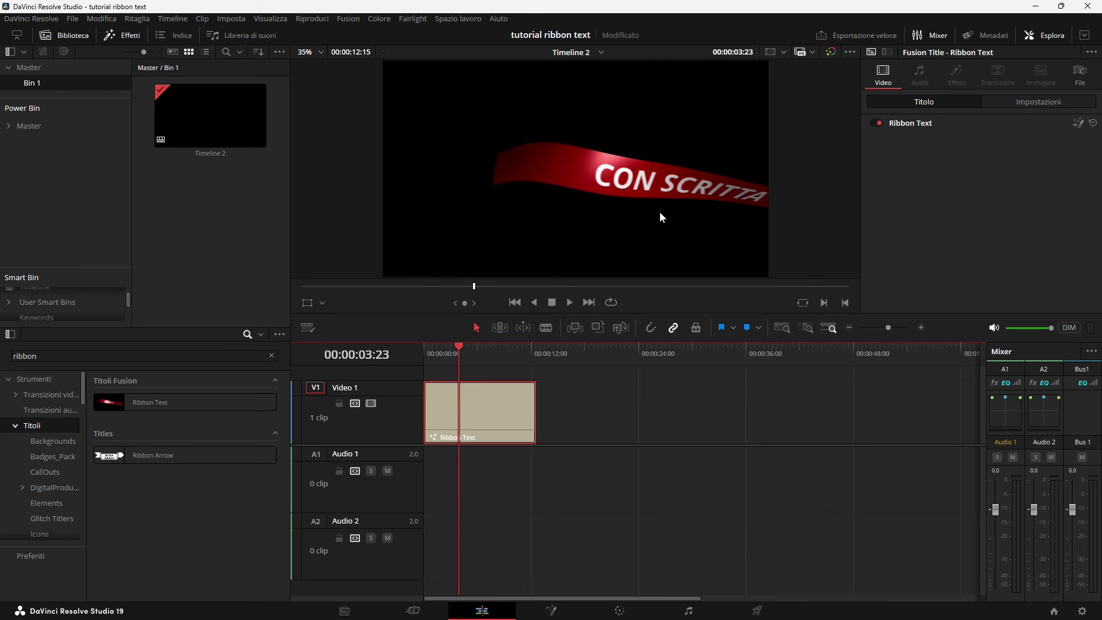
Open the Ribbon Text composition in Fusion, select all its nodes, and show Effects again
click(551, 609)
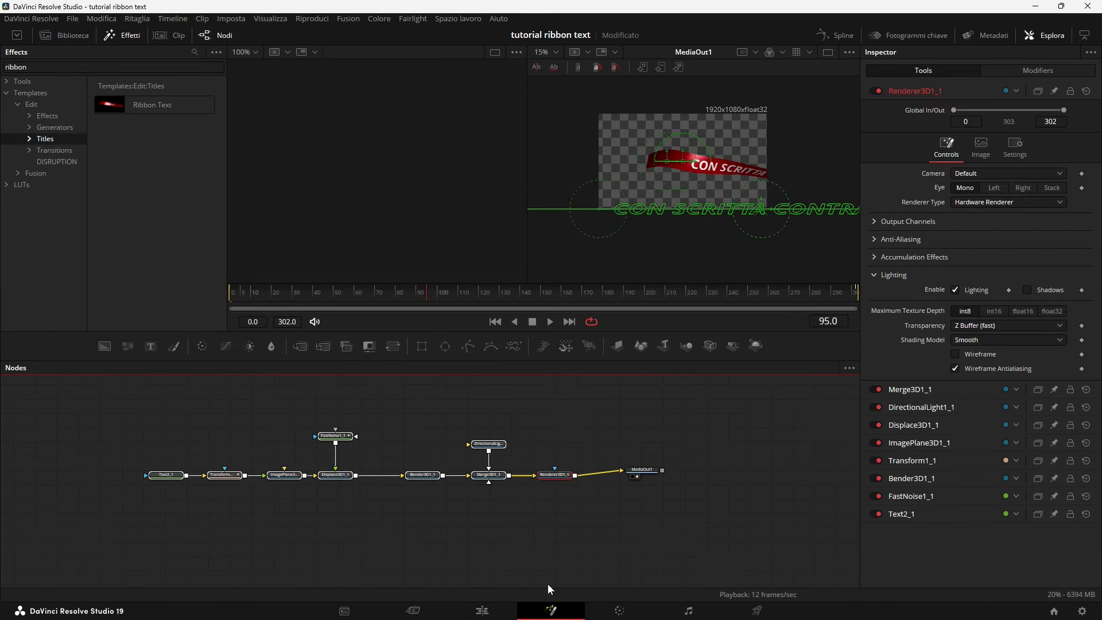
click(644, 470)
drag(92, 396, 690, 503)
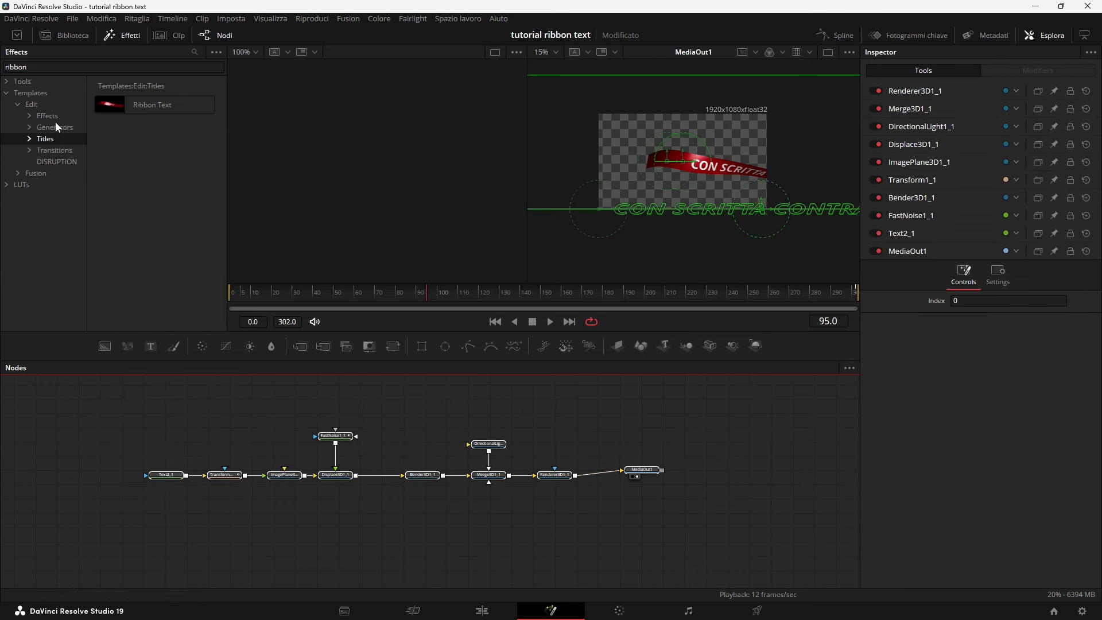
click(130, 36)
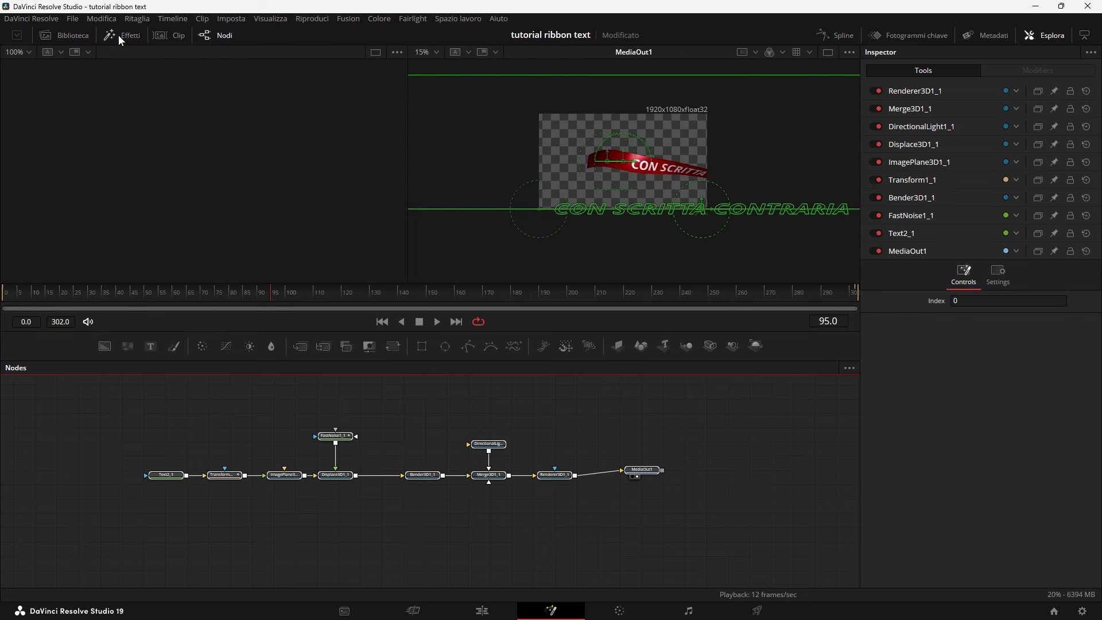
click(122, 35)
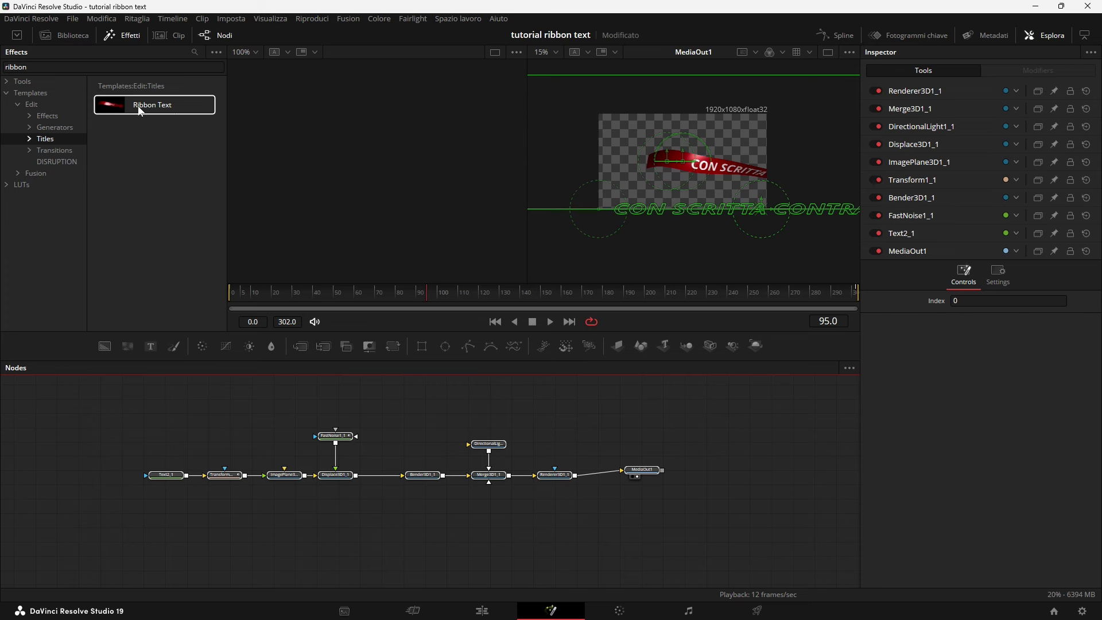
click(46, 139)
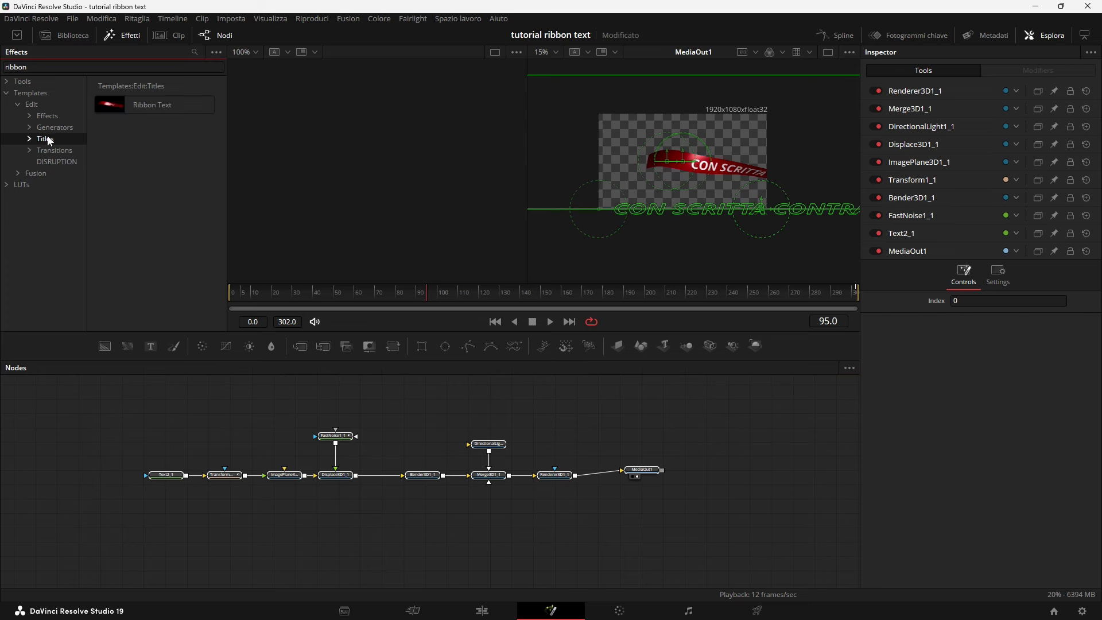
click(215, 52)
click(194, 68)
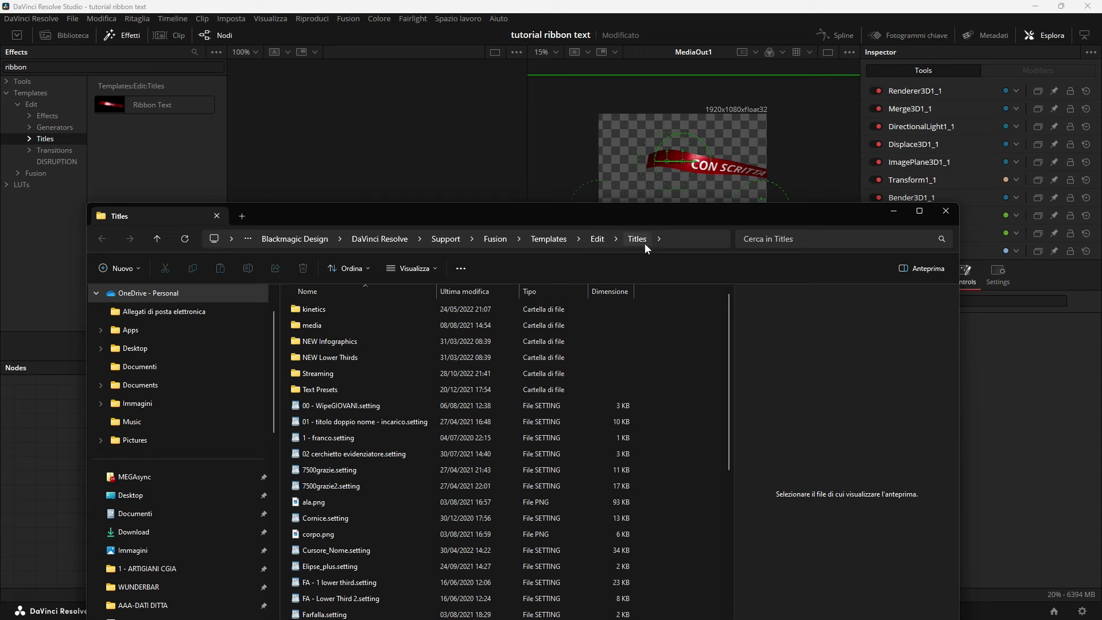
click(676, 240)
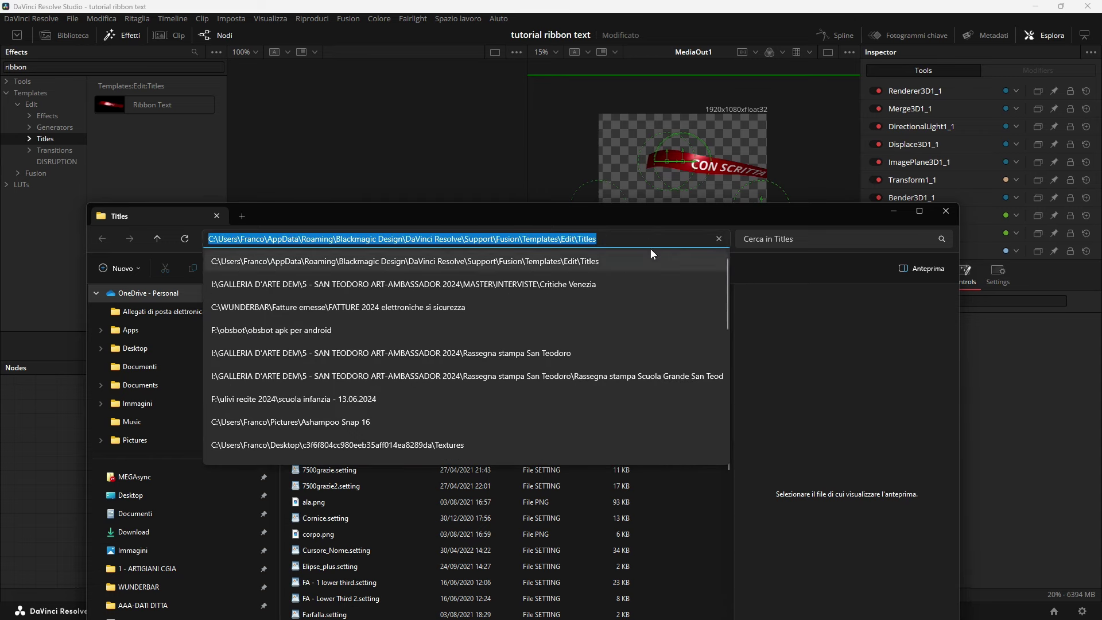
click(945, 212)
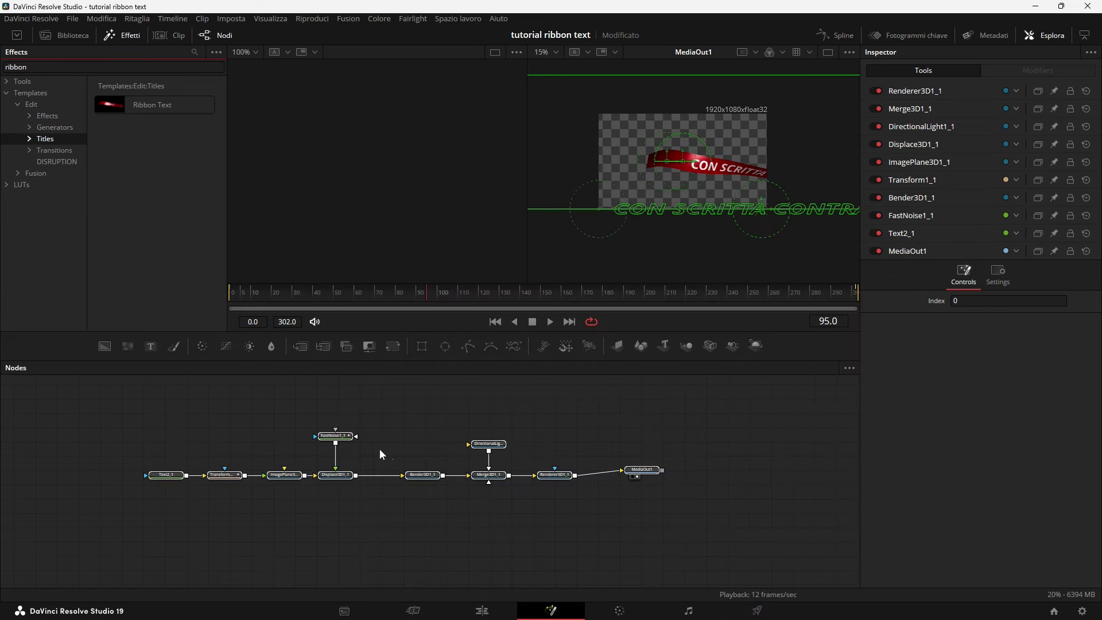
mouse_move(107, 389)
mouse_down()
mouse_move(663, 488)
mouse_move(666, 501)
mouse_up()
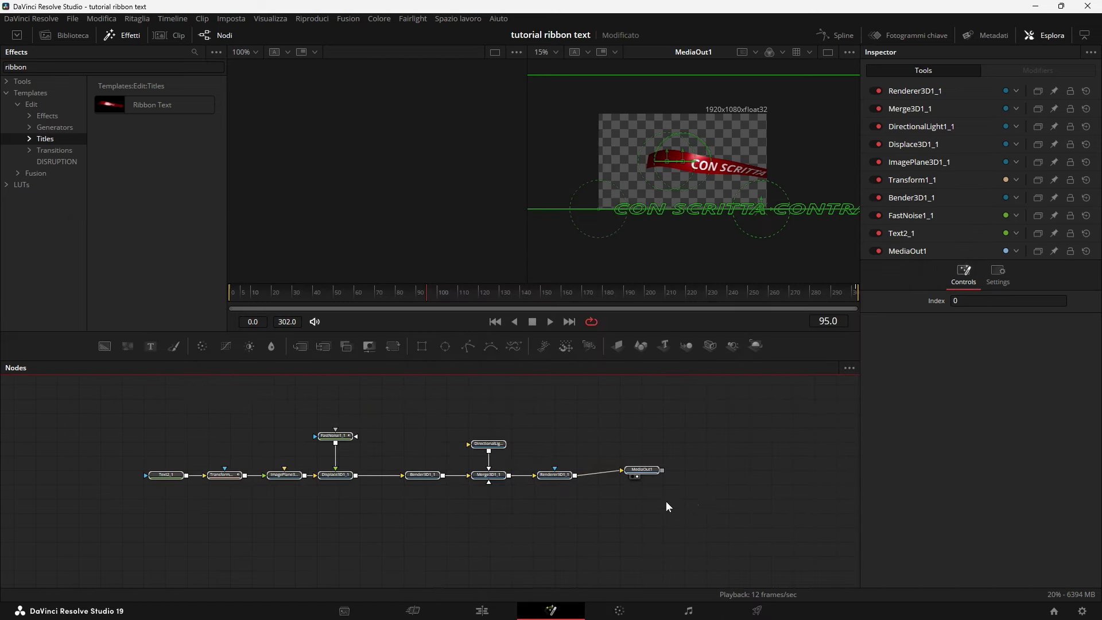
Choose to save settings from the Renderer3D1_1 node's context menu
click(556, 475)
right_click(555, 476)
mouse_move(578, 448)
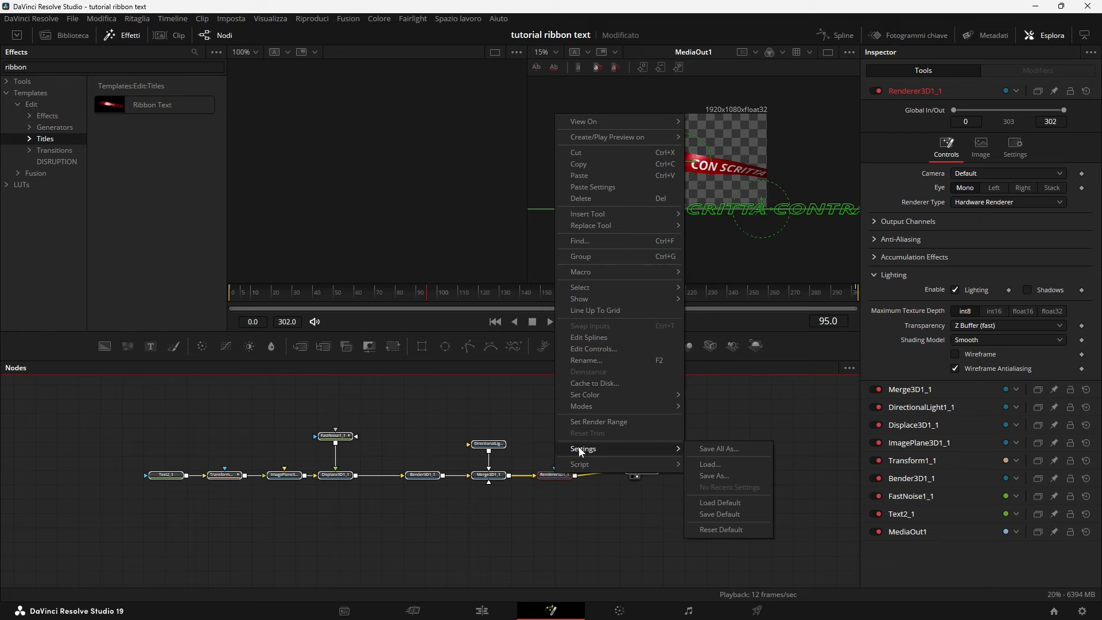
click(712, 475)
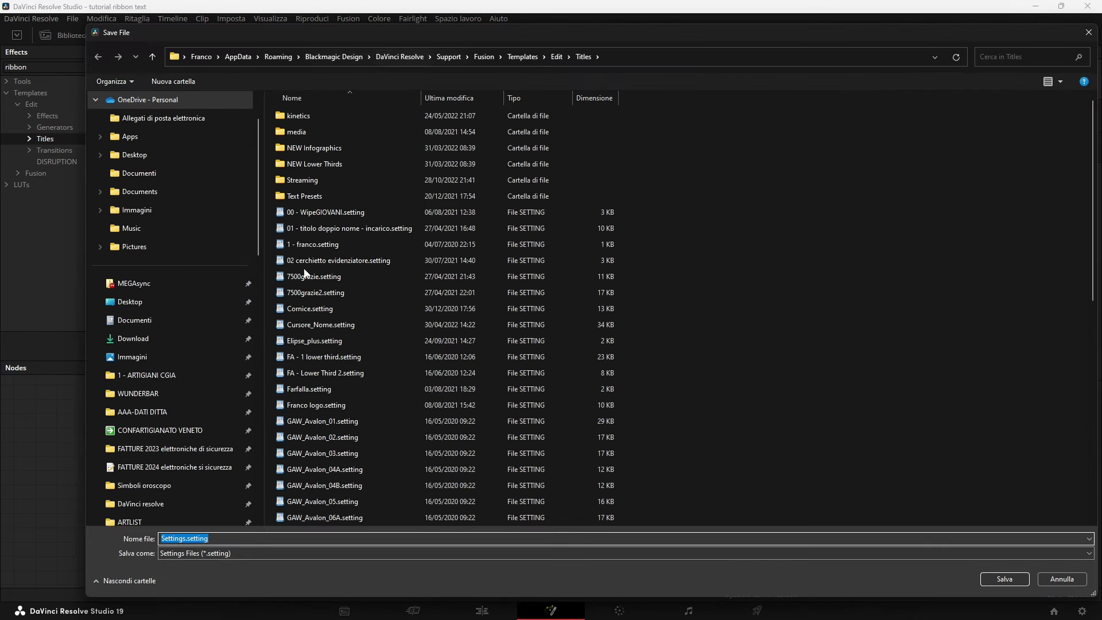
Save the file as 'Ribbon invertito.setting' in Templates\Edit\Titles, then return to Edit
click(607, 55)
key(End)
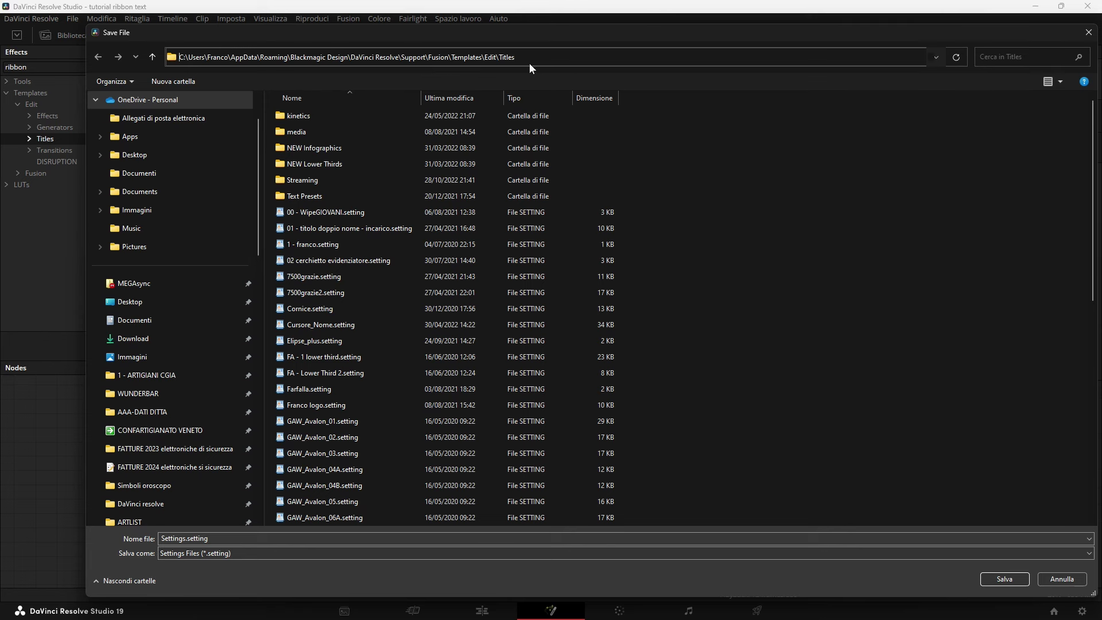
key(Return)
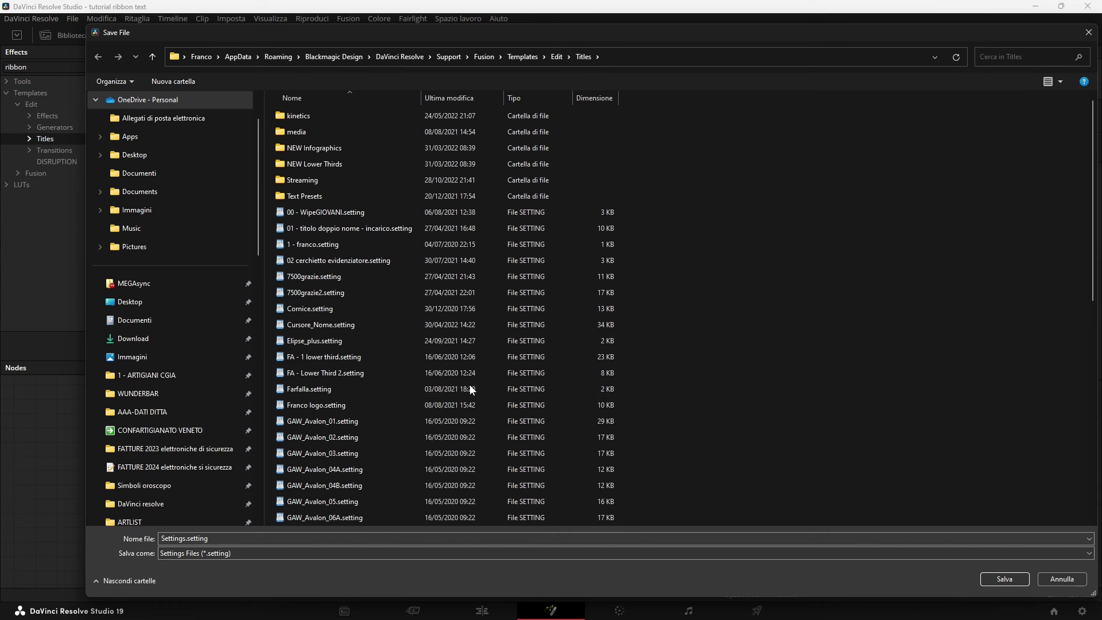
double_click(183, 538)
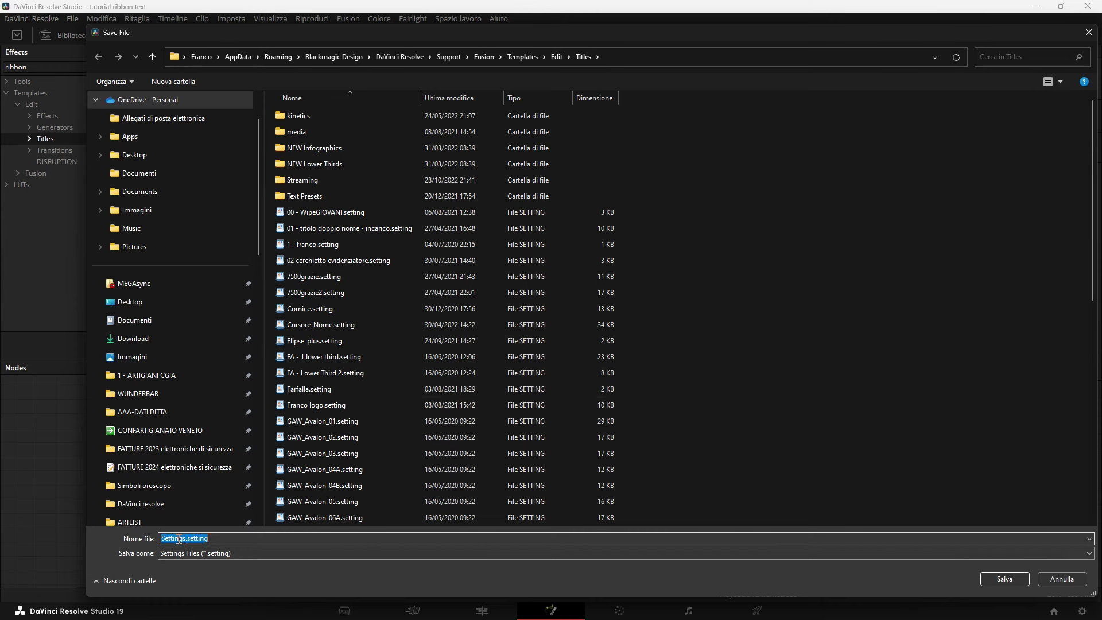
click(185, 538)
double_click(184, 537)
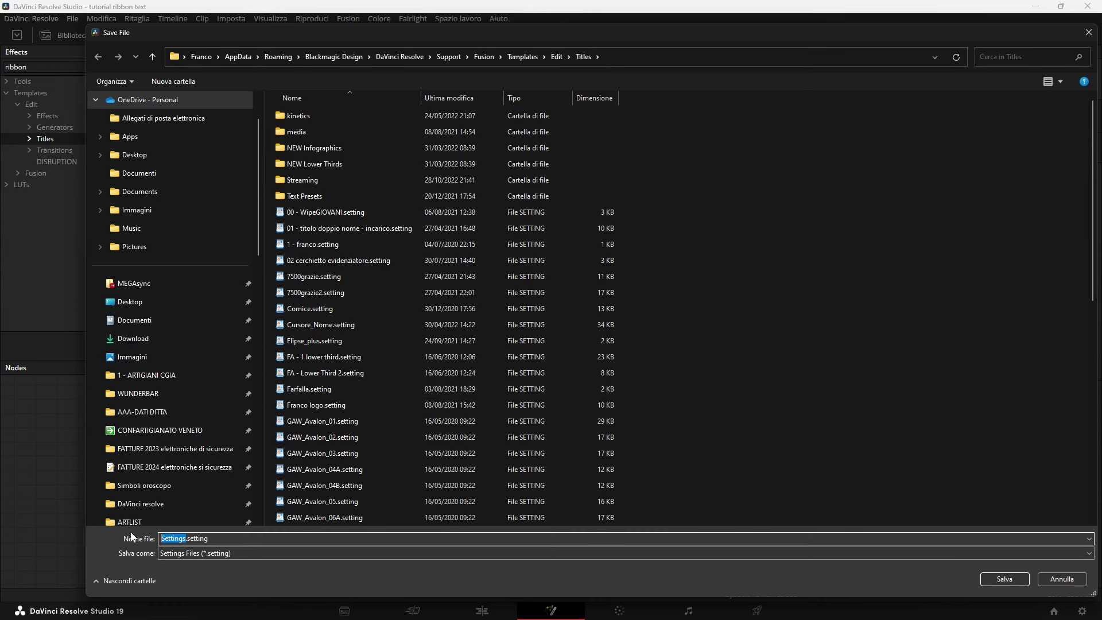
text(Ribb)
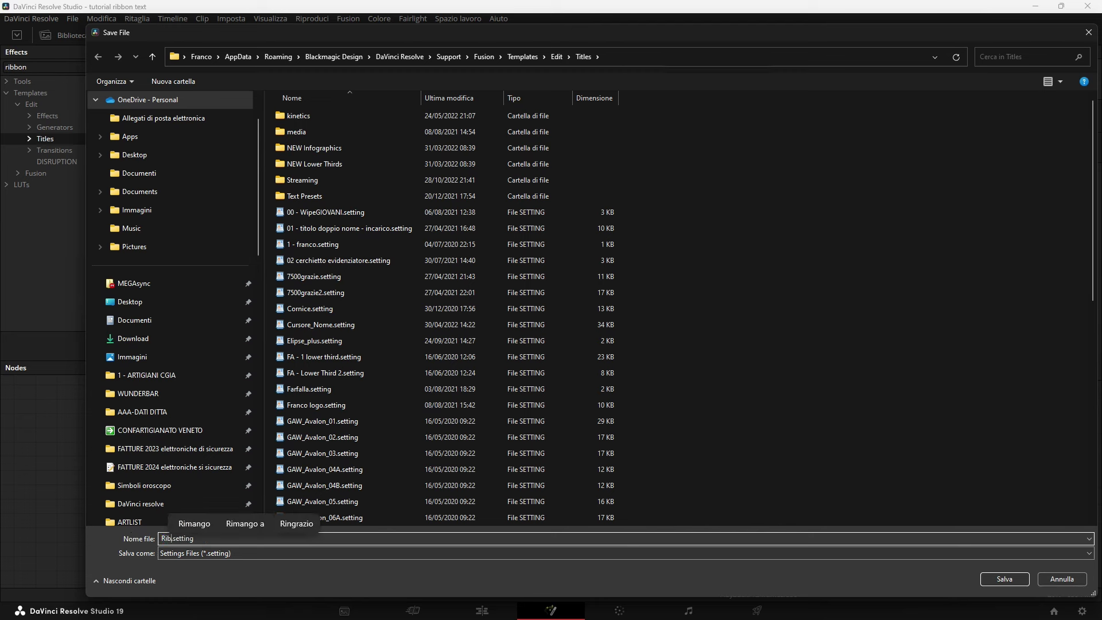
text(on )
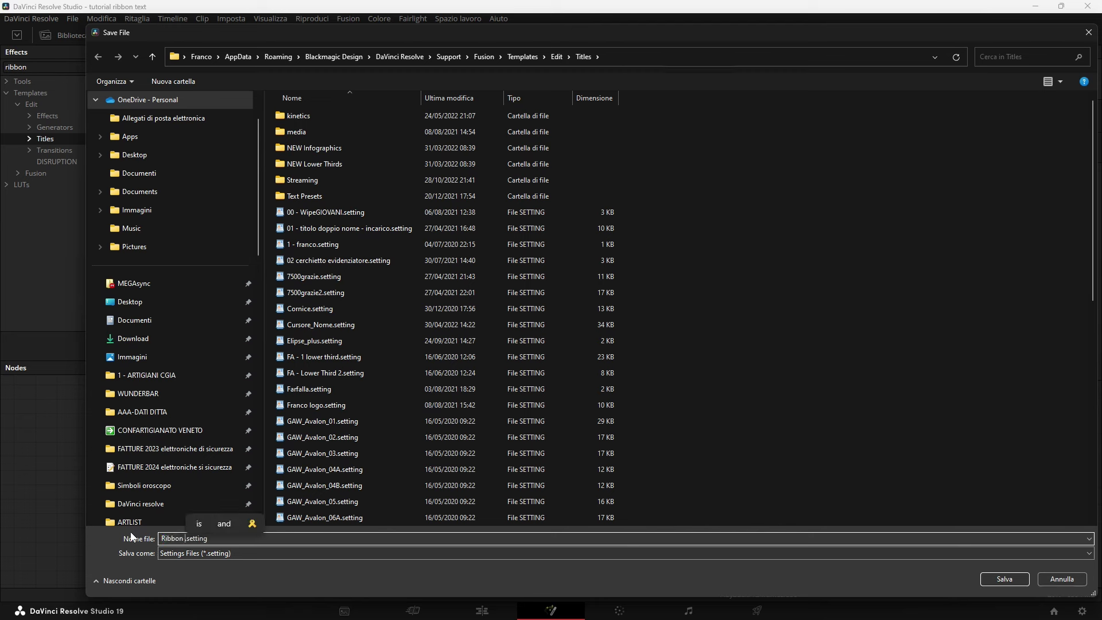
text(invertito)
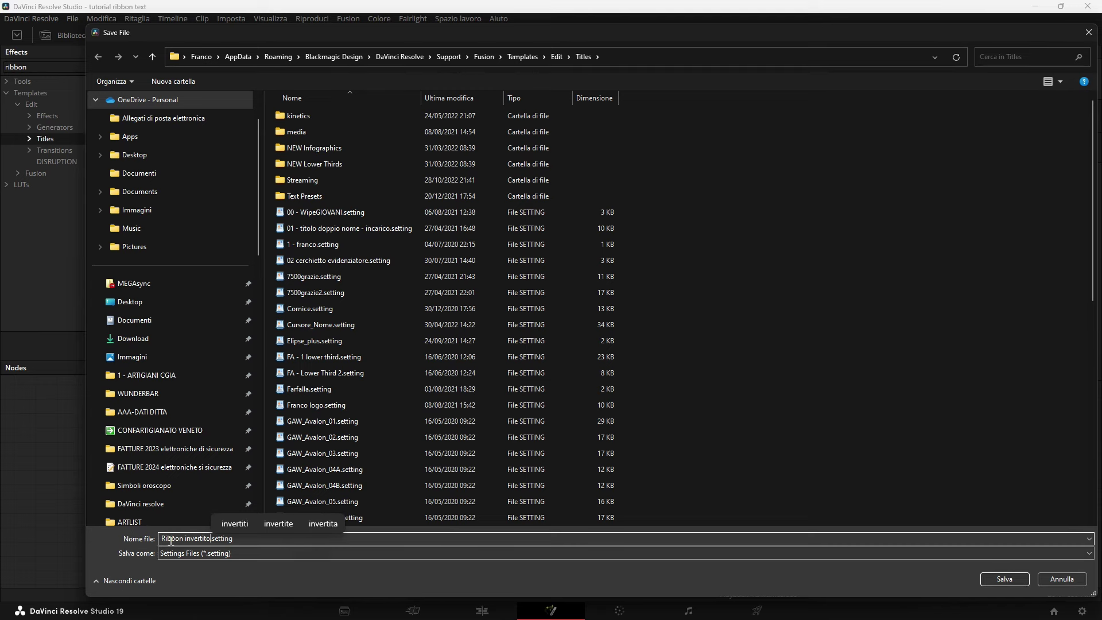
click(1009, 581)
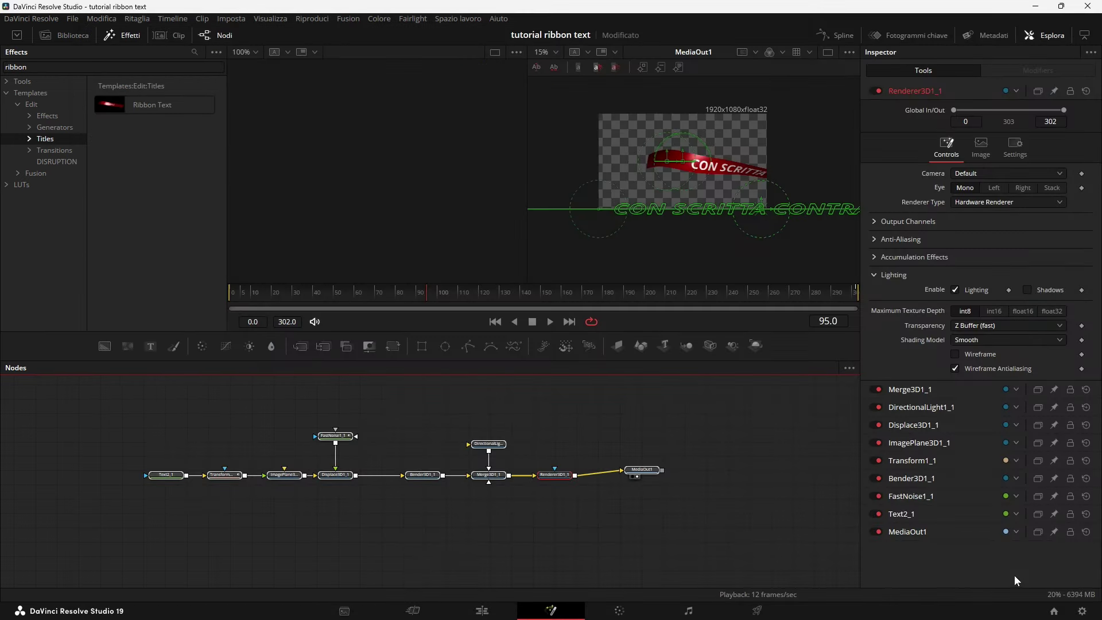
click(482, 610)
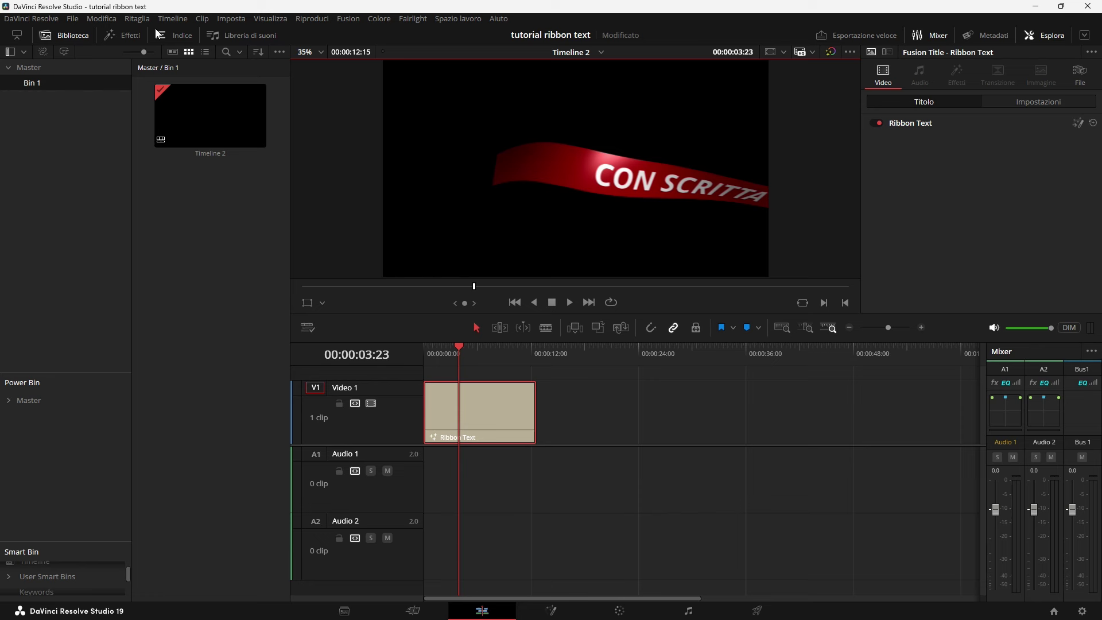
Drag Ribbon invertito from the ribbon-filtered Titoli list onto V1 after Ribbon Text, then open it in Fusion
click(127, 35)
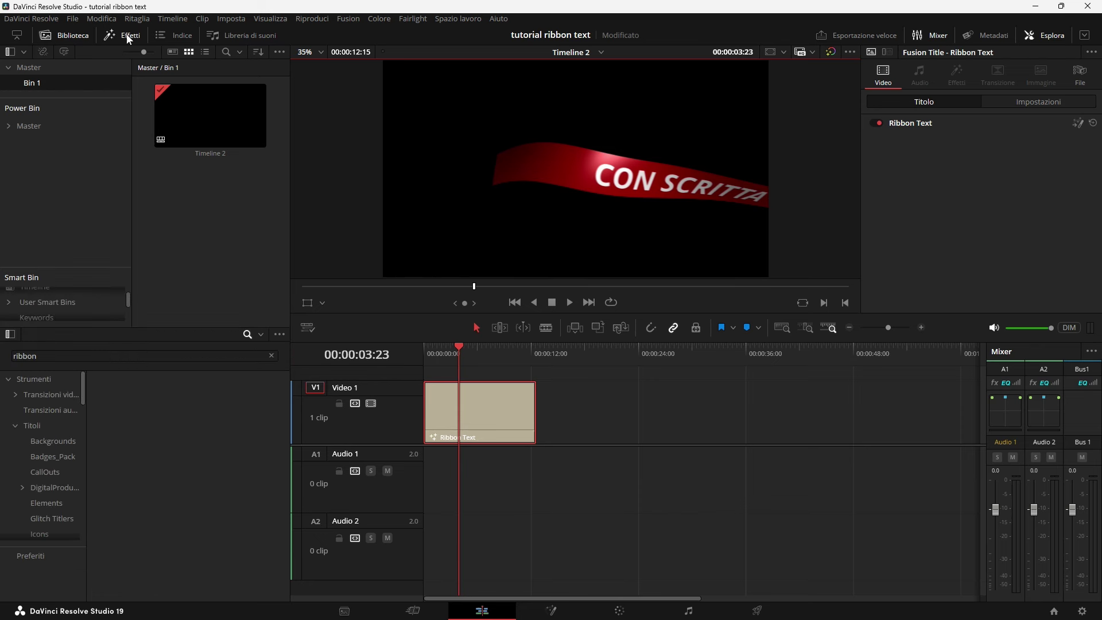
click(30, 425)
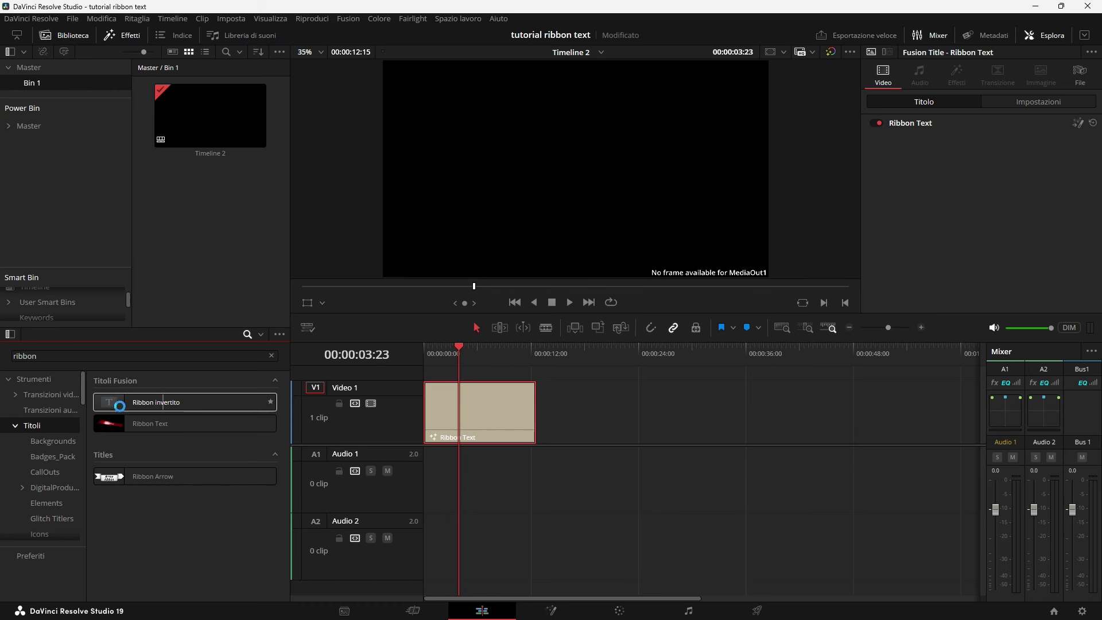
drag(116, 401, 592, 425)
click(614, 353)
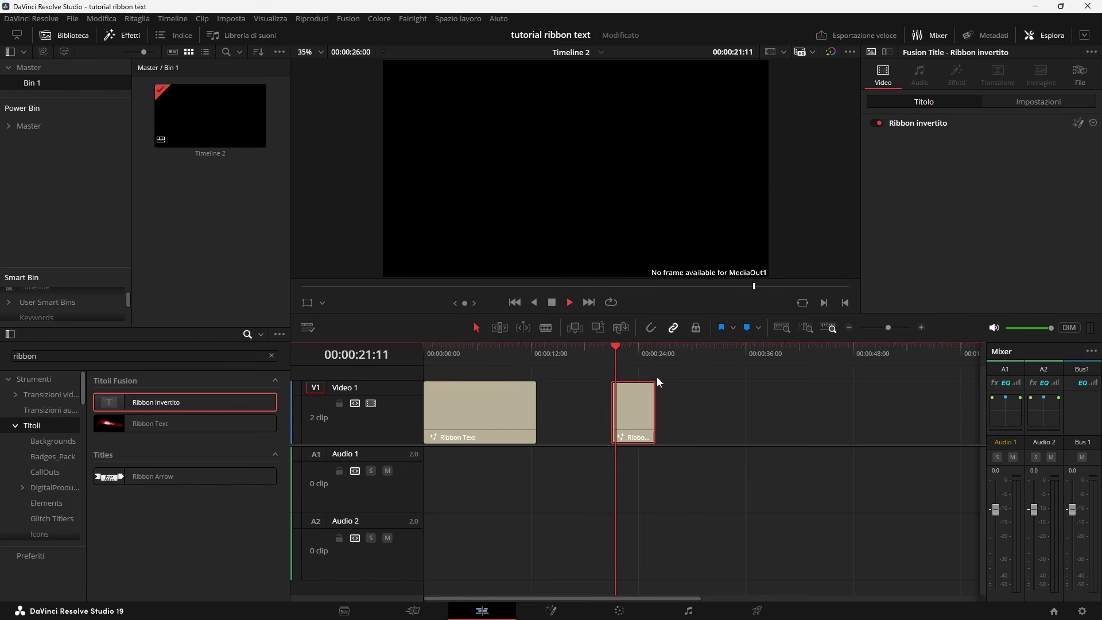
click(551, 612)
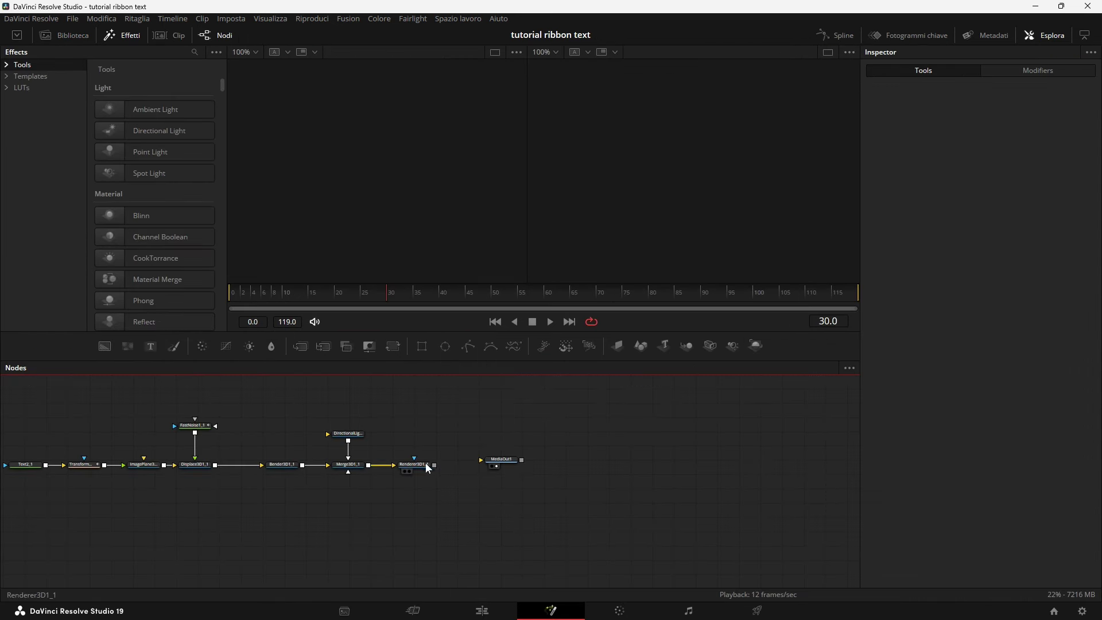
Connect Renderer3D1_1 to MediaOut1, play the clip on the Edit page, and extend its duration
drag(433, 464, 502, 466)
click(482, 609)
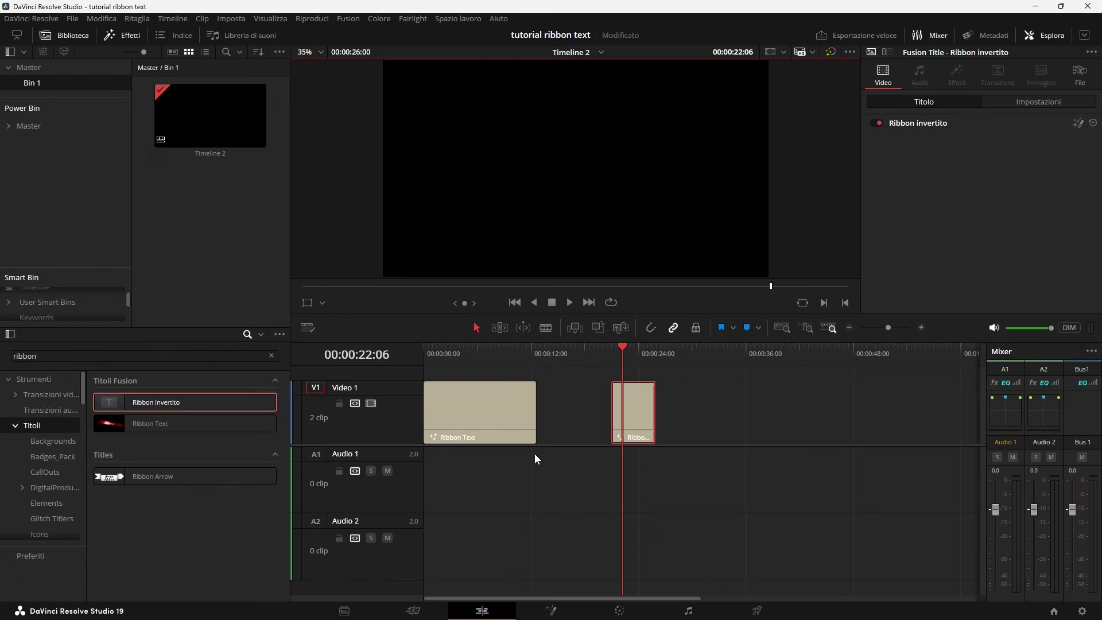
click(610, 350)
key(space)
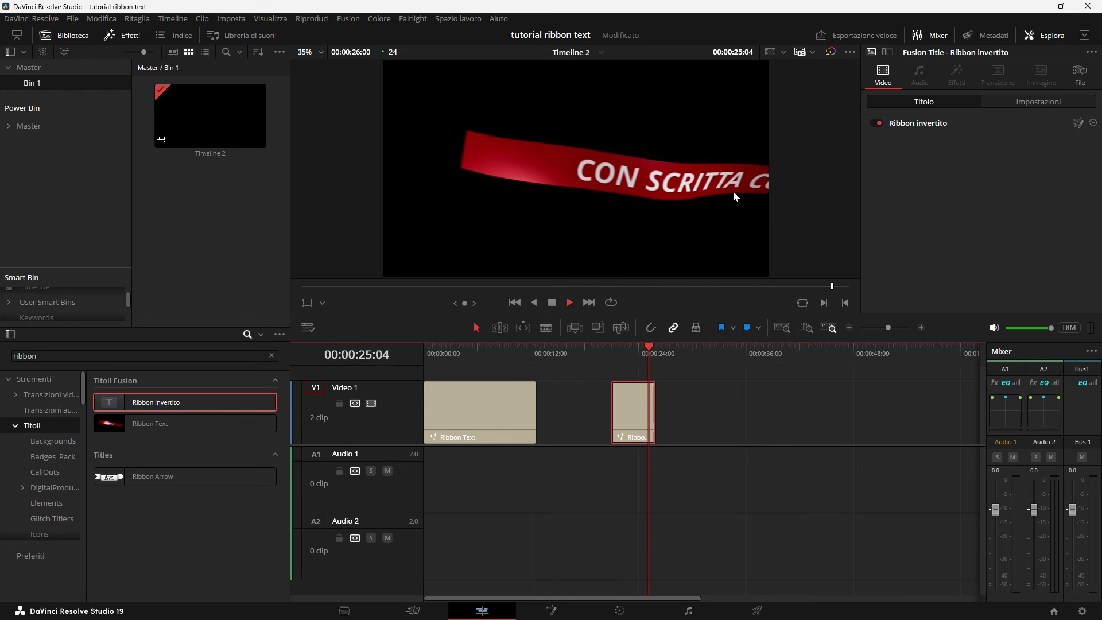
key(space)
key(ctrl+z)
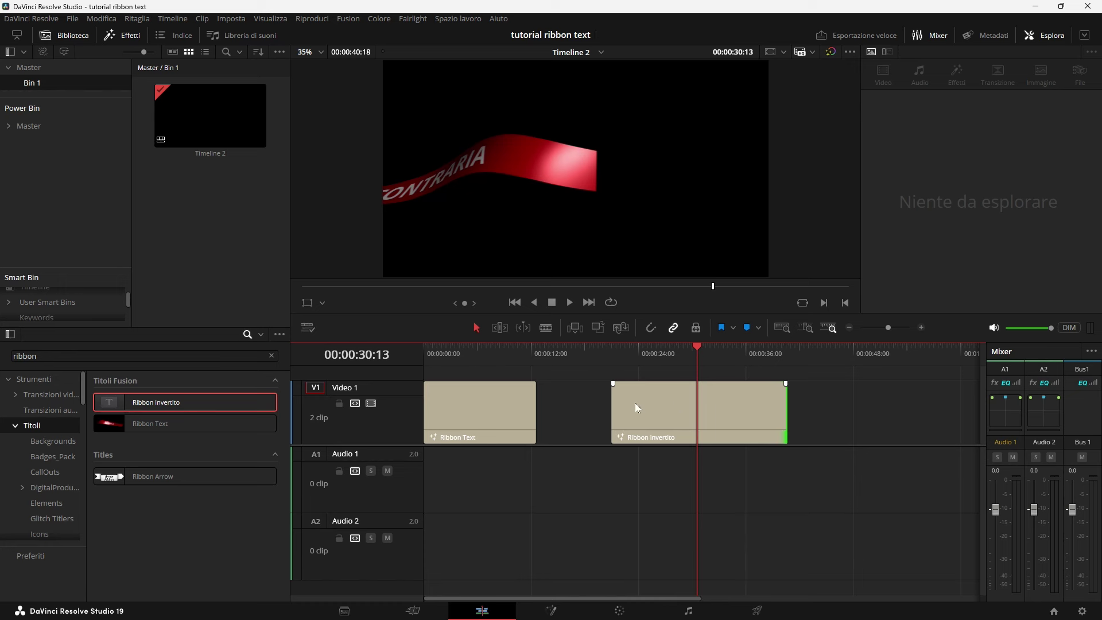
Store the Ribbon invertito clip in the Master > EFFETTI FRANCO power bin
click(10, 127)
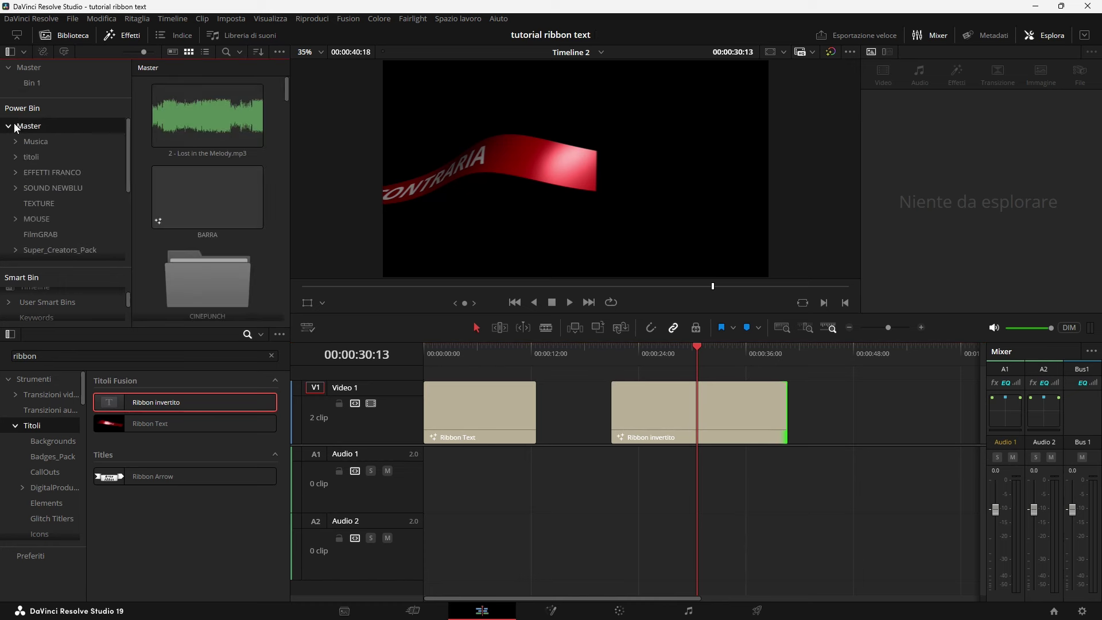
click(51, 172)
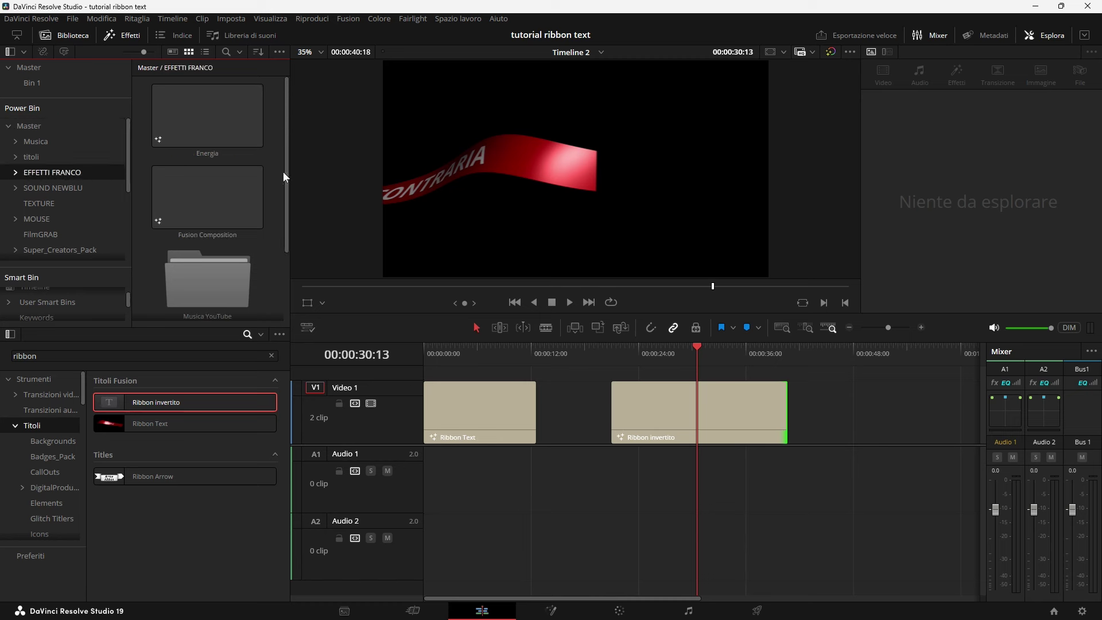
drag(286, 176, 301, 291)
drag(653, 401, 267, 198)
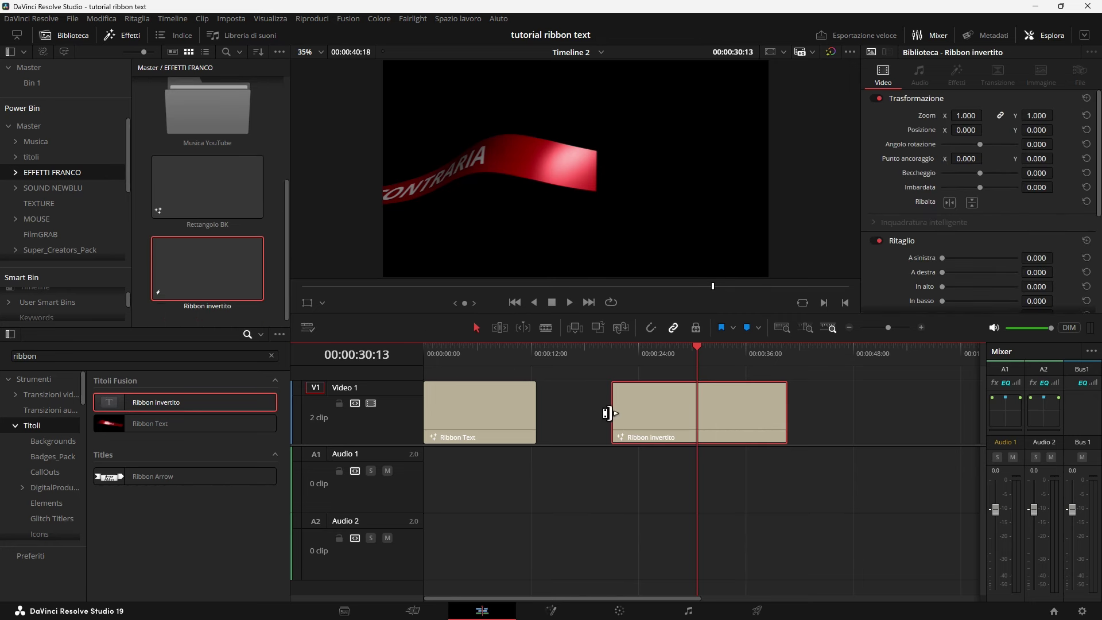
Delete the clip from the timeline and place the power-bin copy on V1 at 00:00:21
key(Delete)
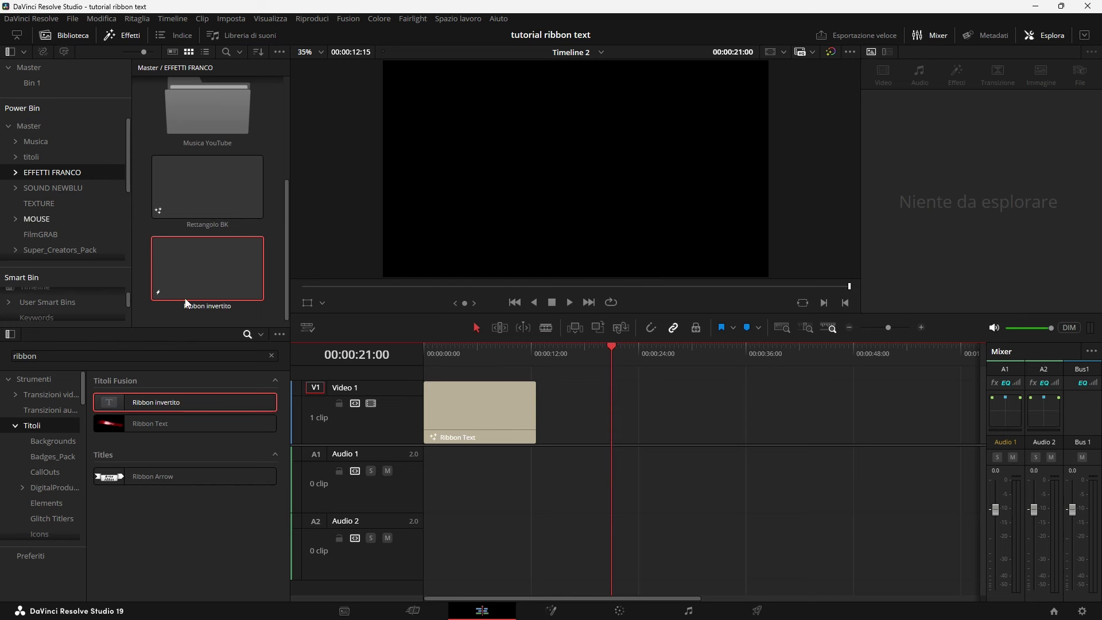
mouse_move(195, 279)
mouse_down()
mouse_move(588, 318)
mouse_move(603, 405)
mouse_up()
mouse_move(615, 351)
mouse_down()
mouse_move(700, 353)
mouse_move(650, 357)
mouse_move(678, 345)
mouse_move(650, 349)
mouse_move(666, 346)
mouse_up()
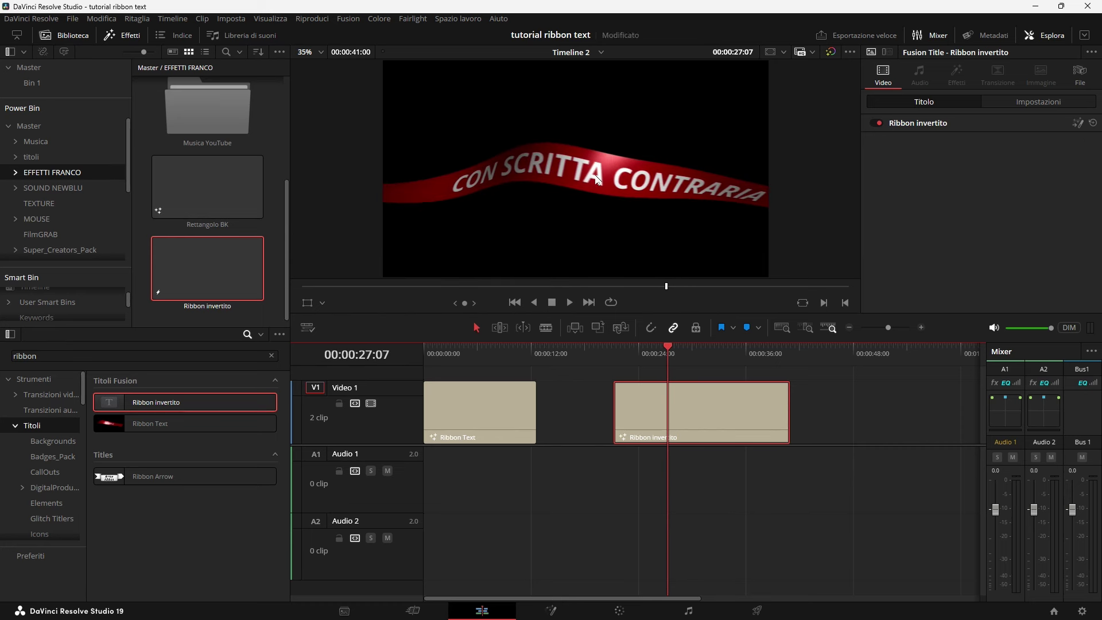
In Fusion, select the Text2_1 node and clear its existing ribbon text
click(550, 610)
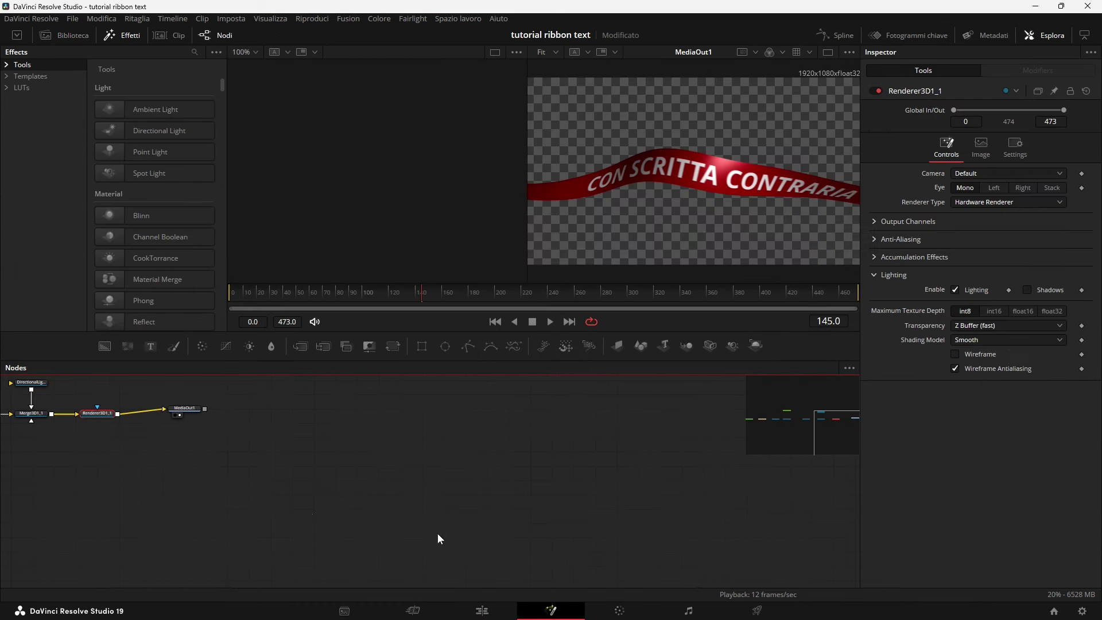
click(218, 468)
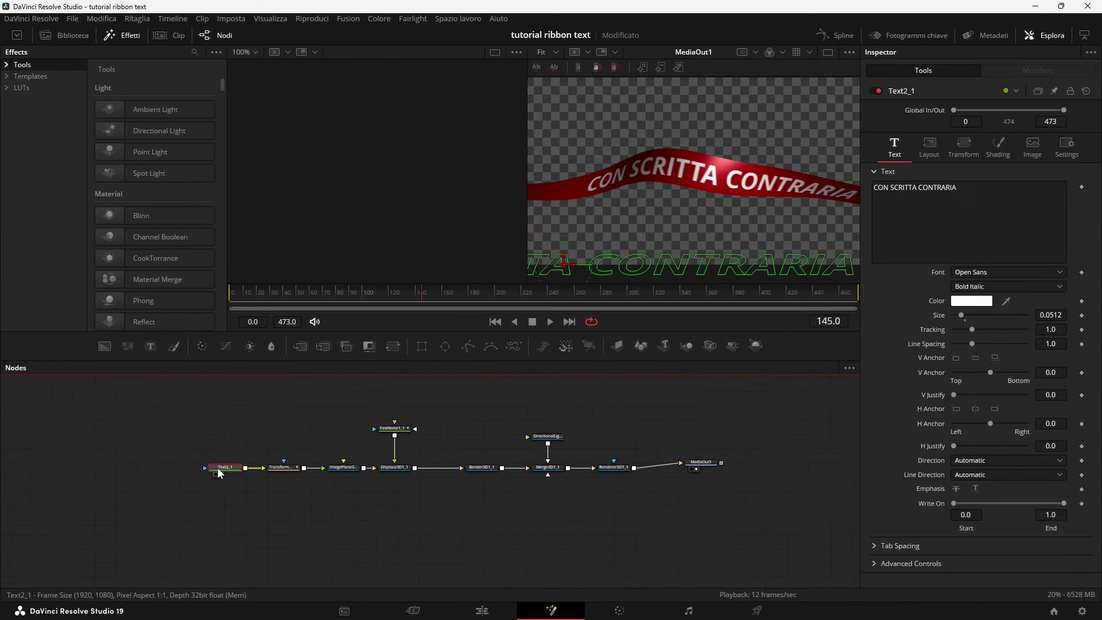
key(ctrl+a)
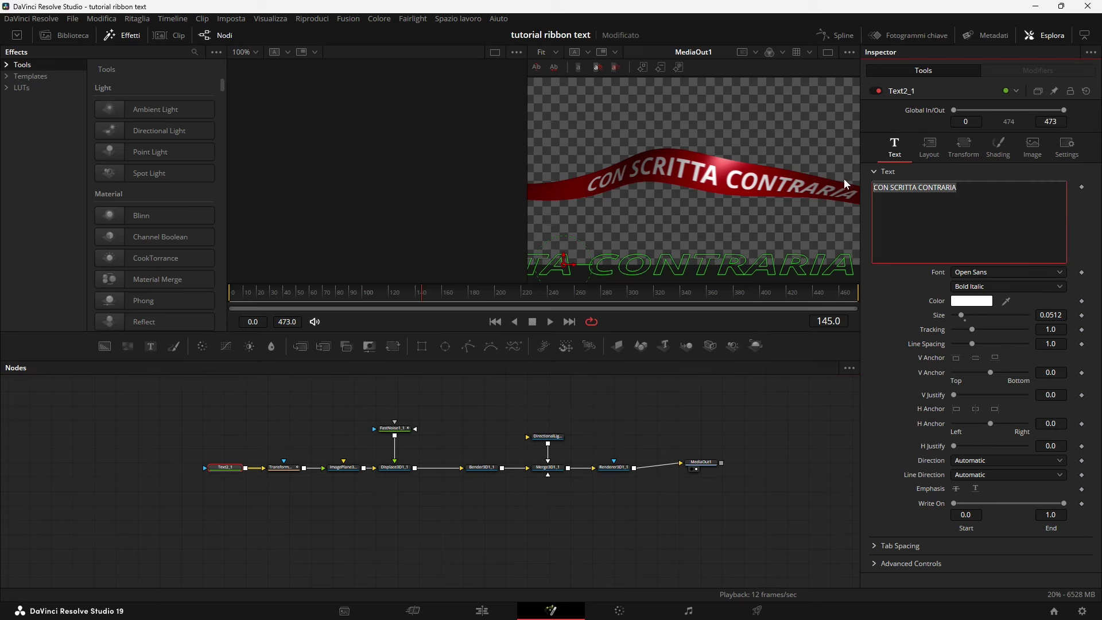
key(BackSpace)
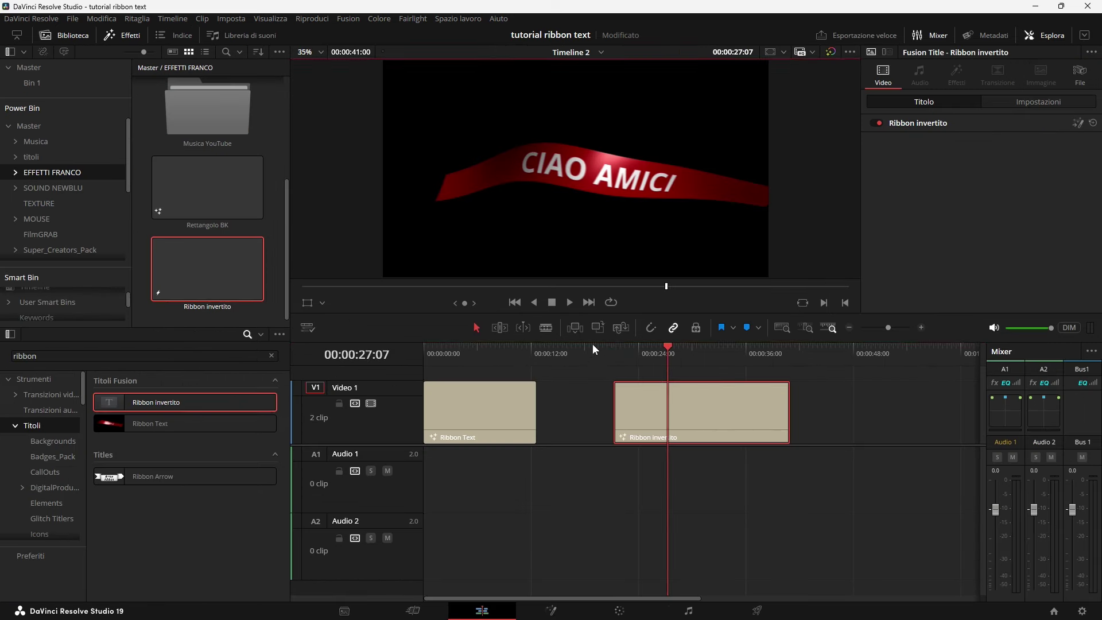
Play the updated ribbon clip from its start, then jump back to the first Ribbon Text clip
click(620, 348)
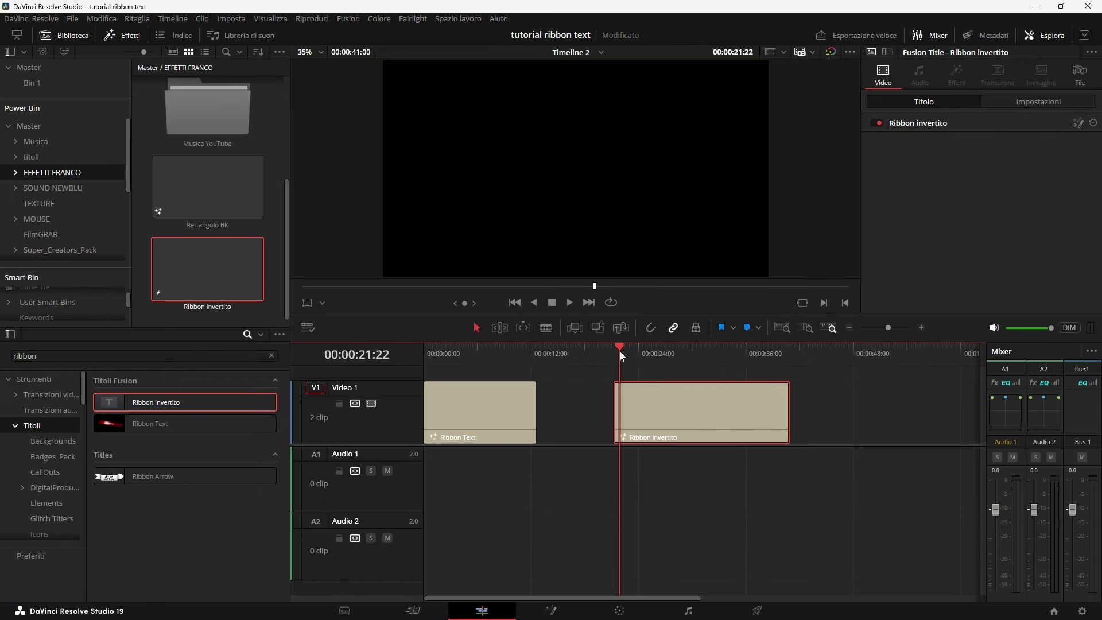
key(space)
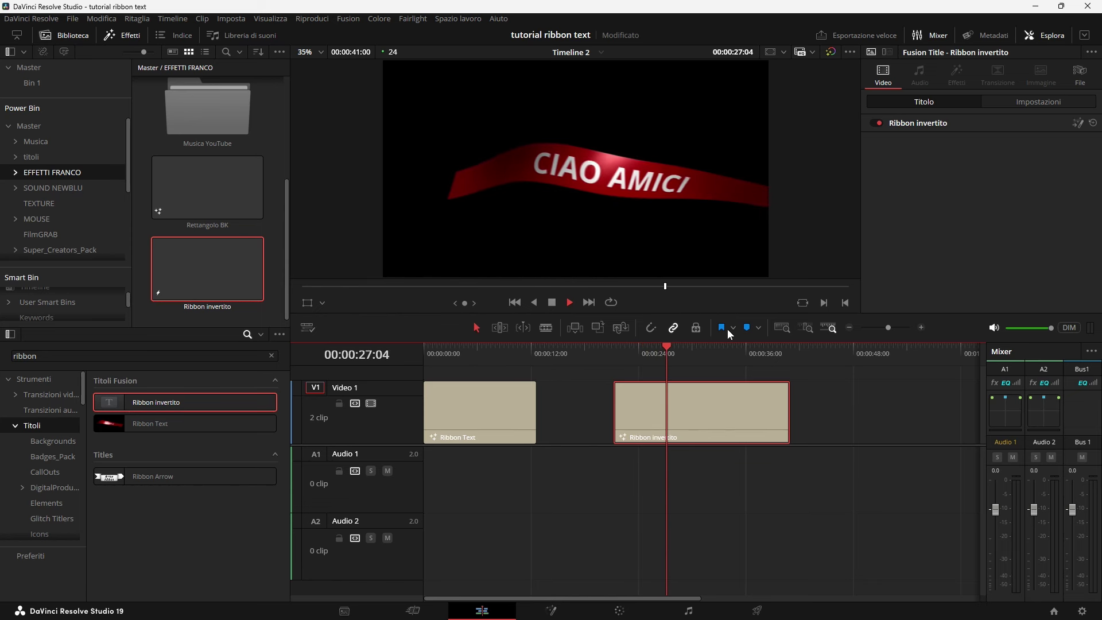
key(space)
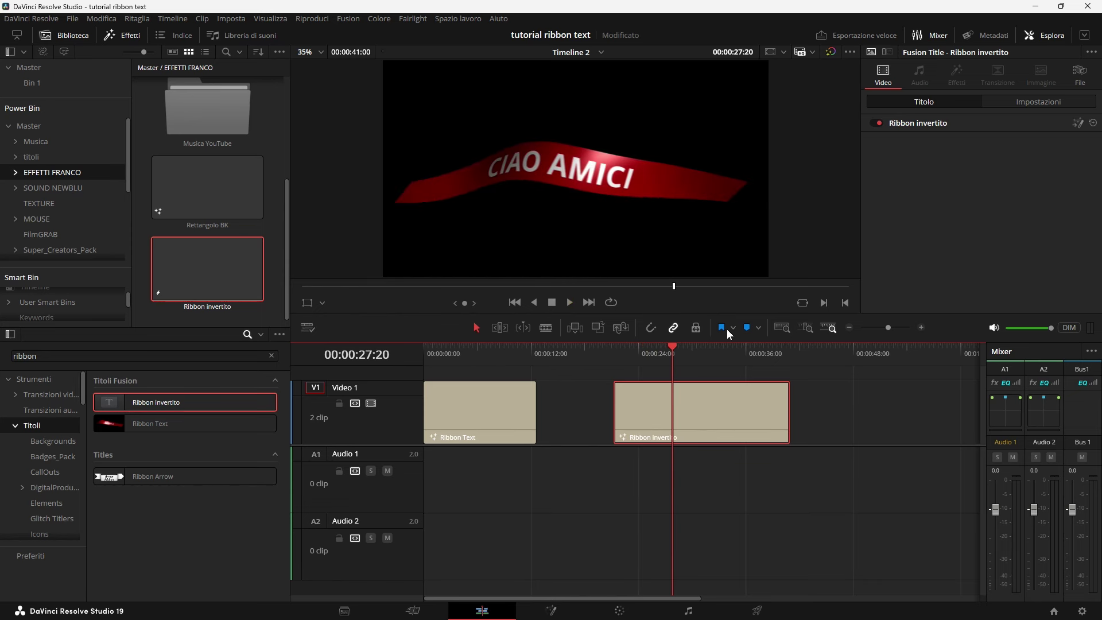
drag(453, 350, 462, 353)
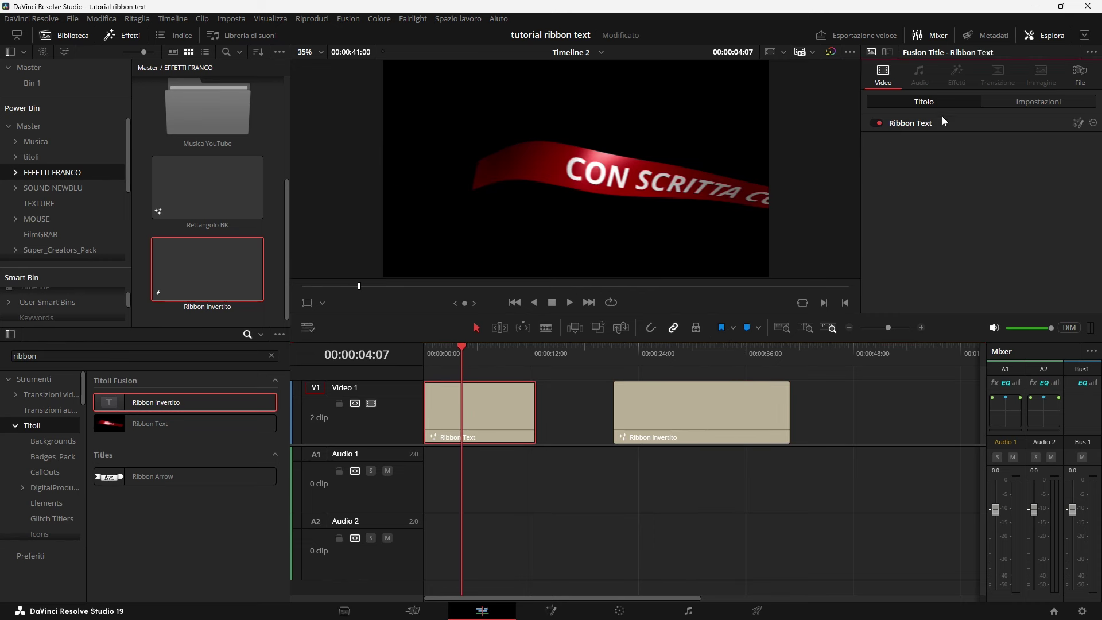
scroll(972, 235, up, 6)
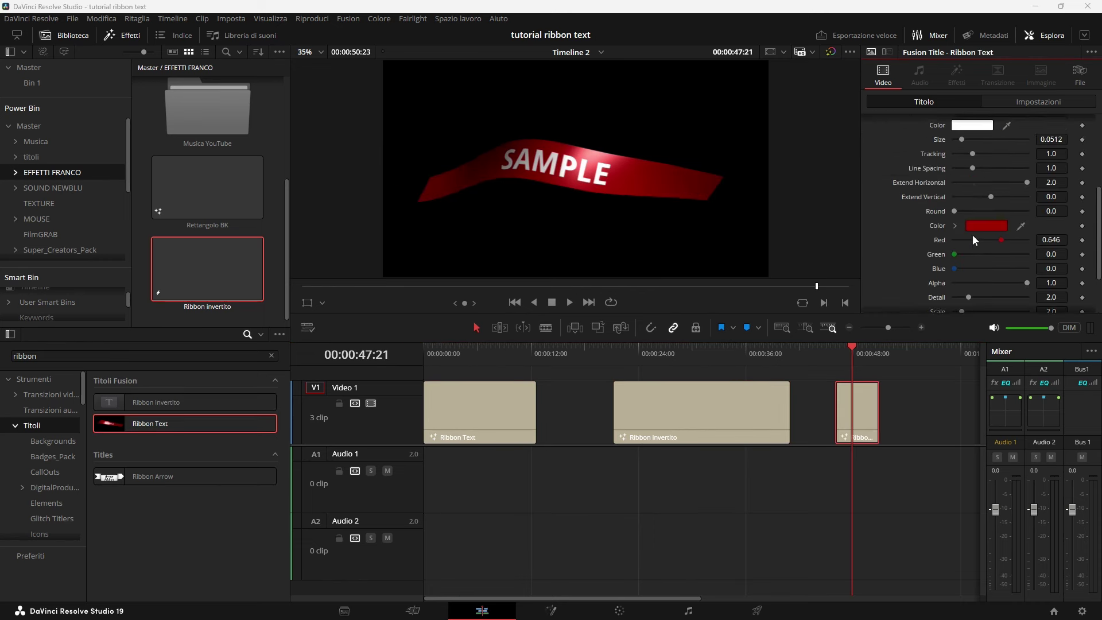